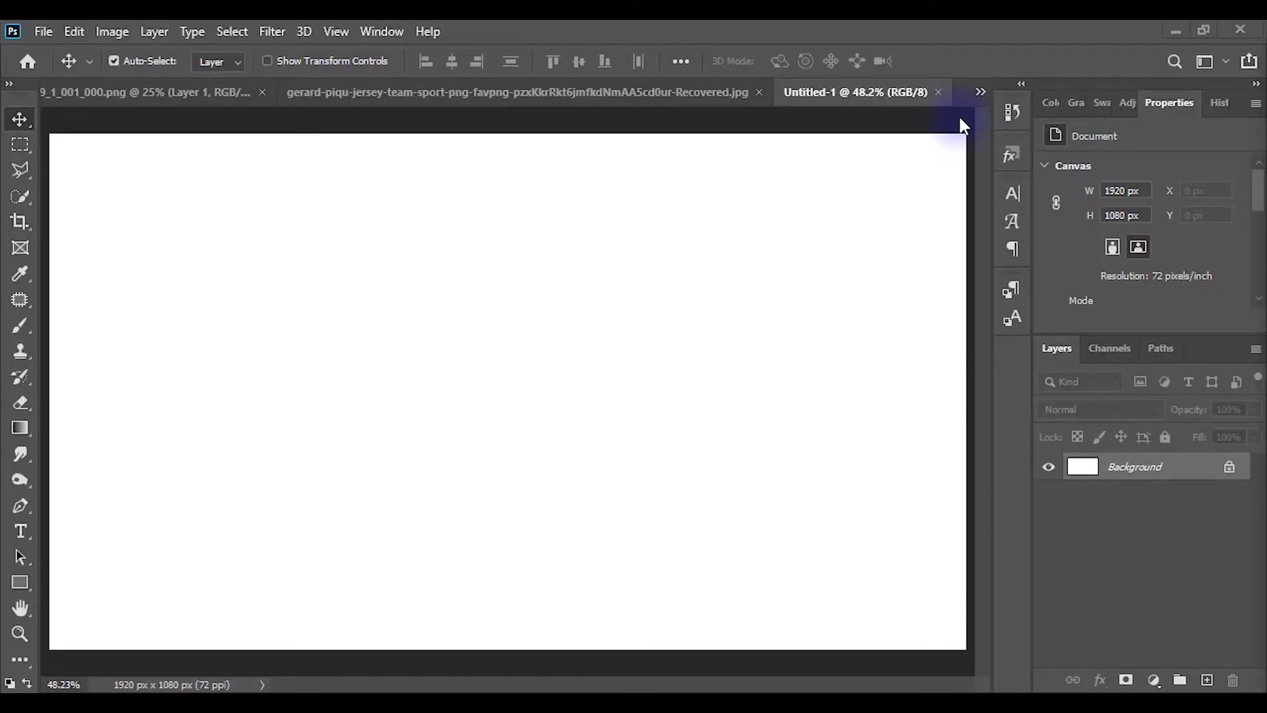
Create a two-line text reading GERARD and PIQUE on the canvas in Impact Regular at 290.08 pt
click(20, 532)
key(Delete)
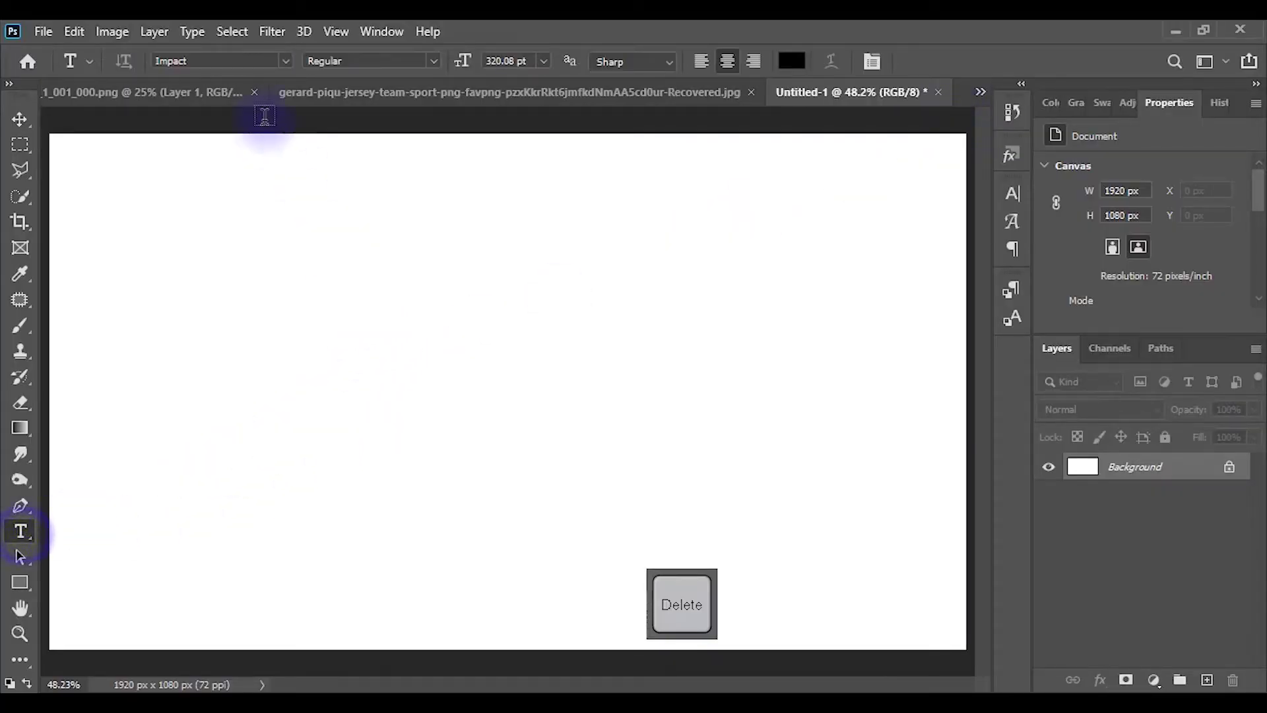
click(286, 61)
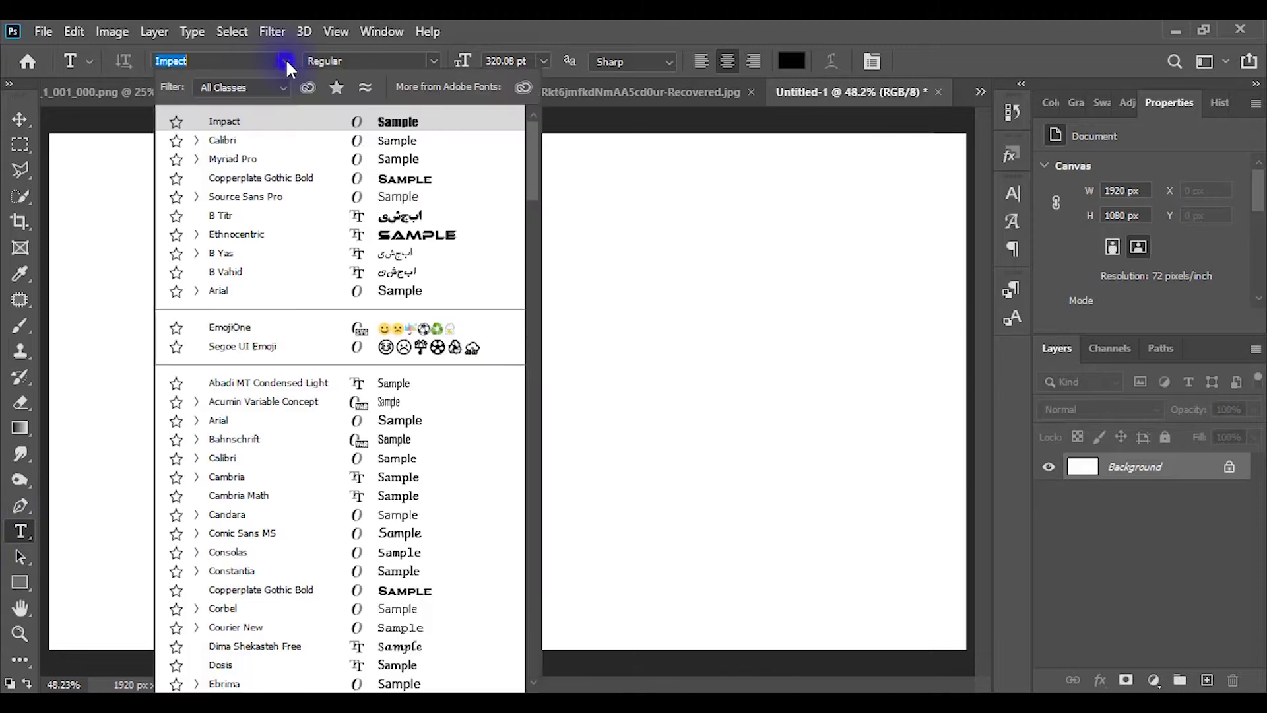
click(226, 121)
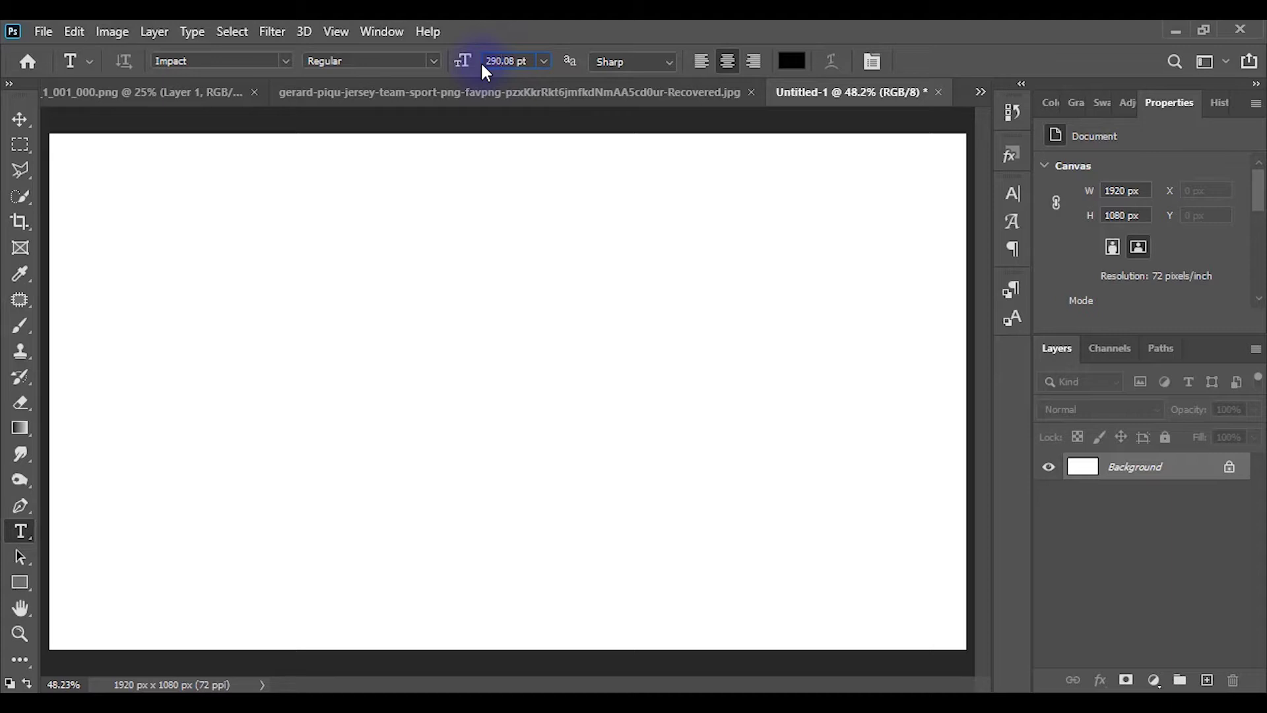
click(584, 325)
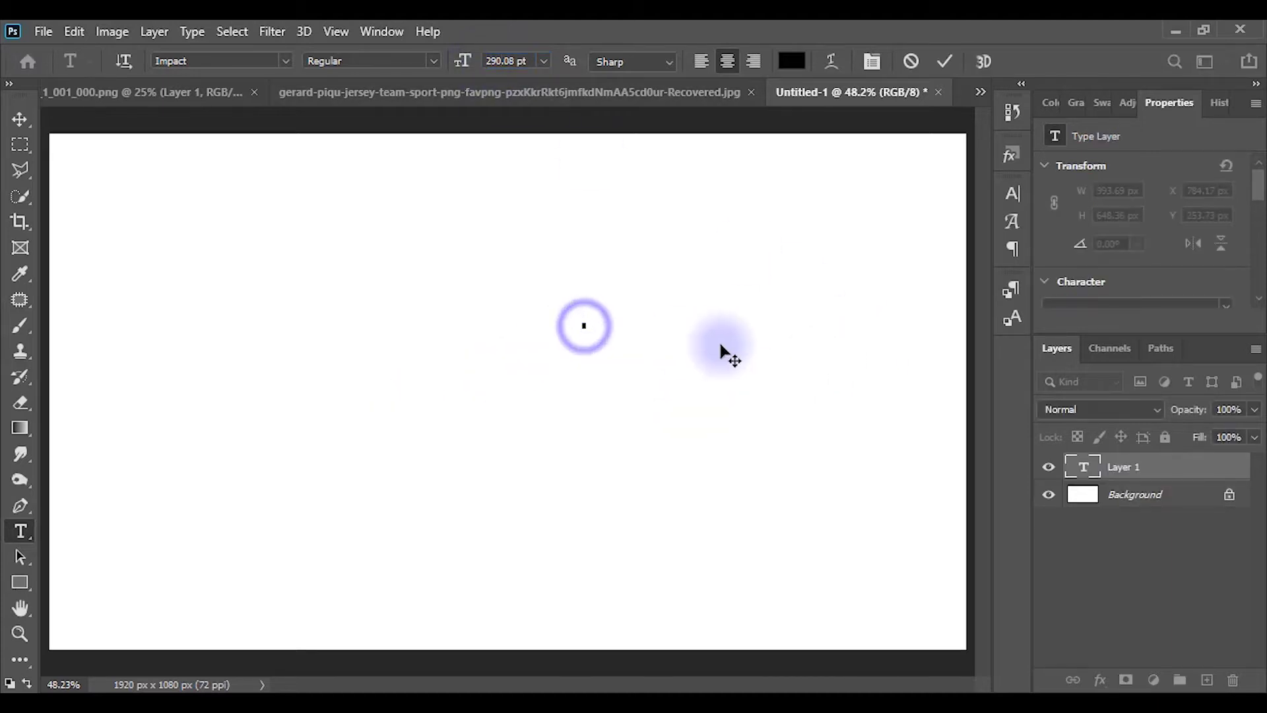
text(GERARD)
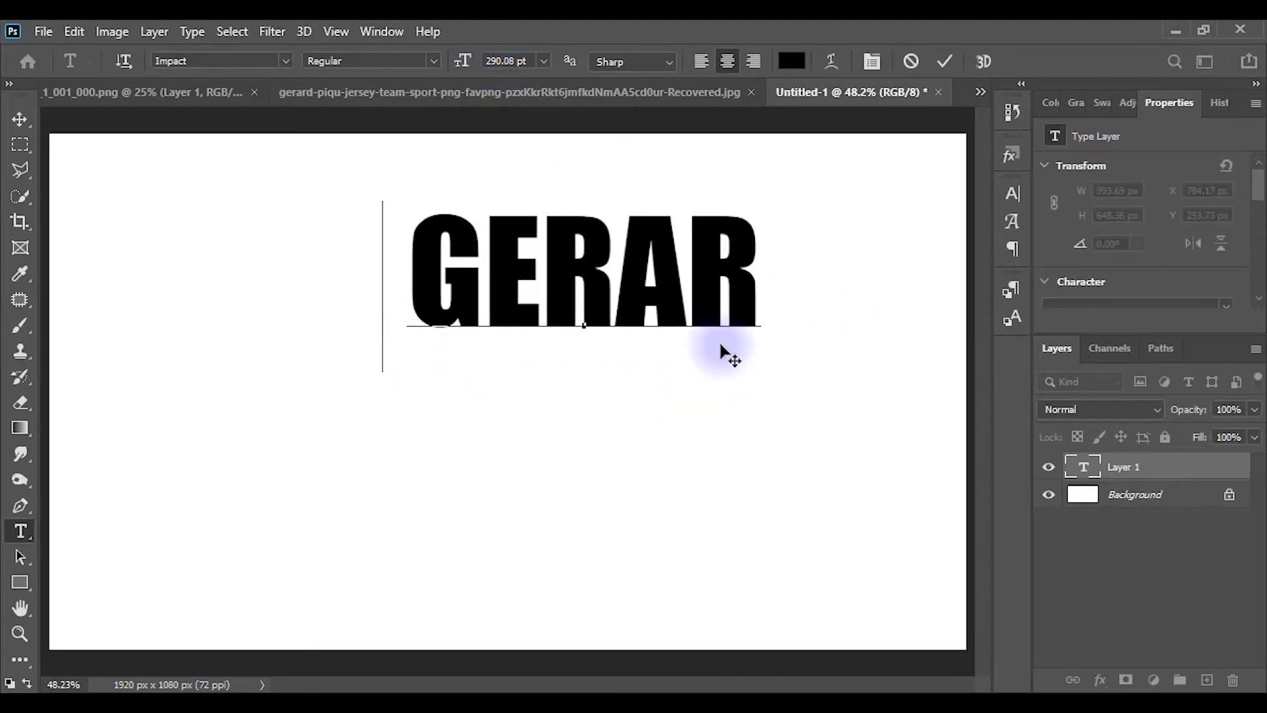
key(Return)
text(PIQUE)
Enlarge the PIQUE line to 394.08 pt to match GERARD's width, and increase the whole text's leading until the lines no longer overlap
drag(741, 406, 433, 407)
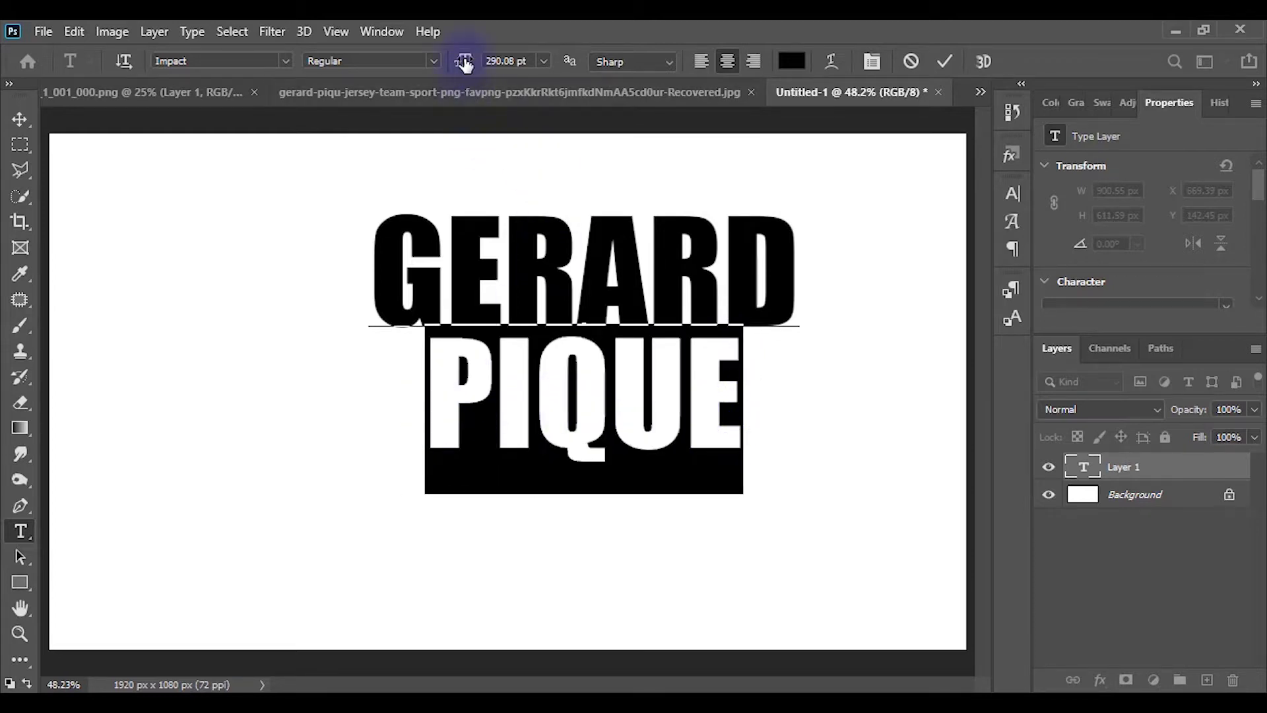
drag(465, 62, 572, 61)
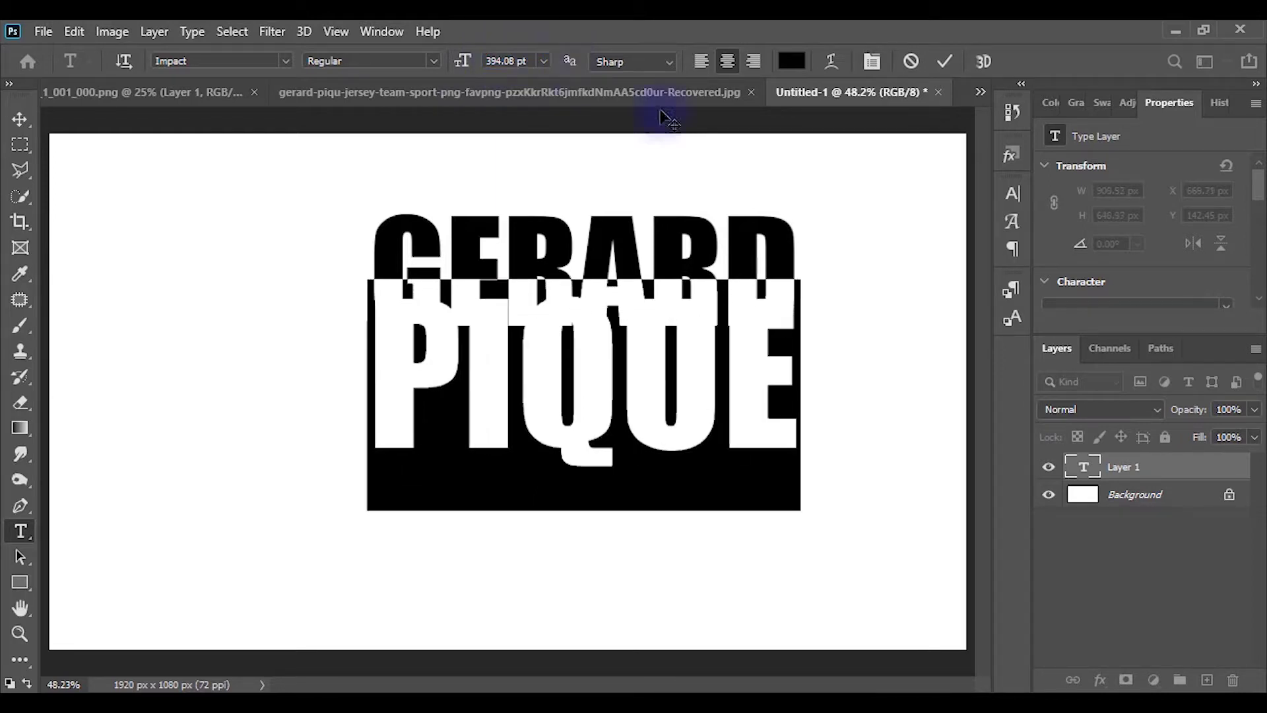
key(ctrl+a)
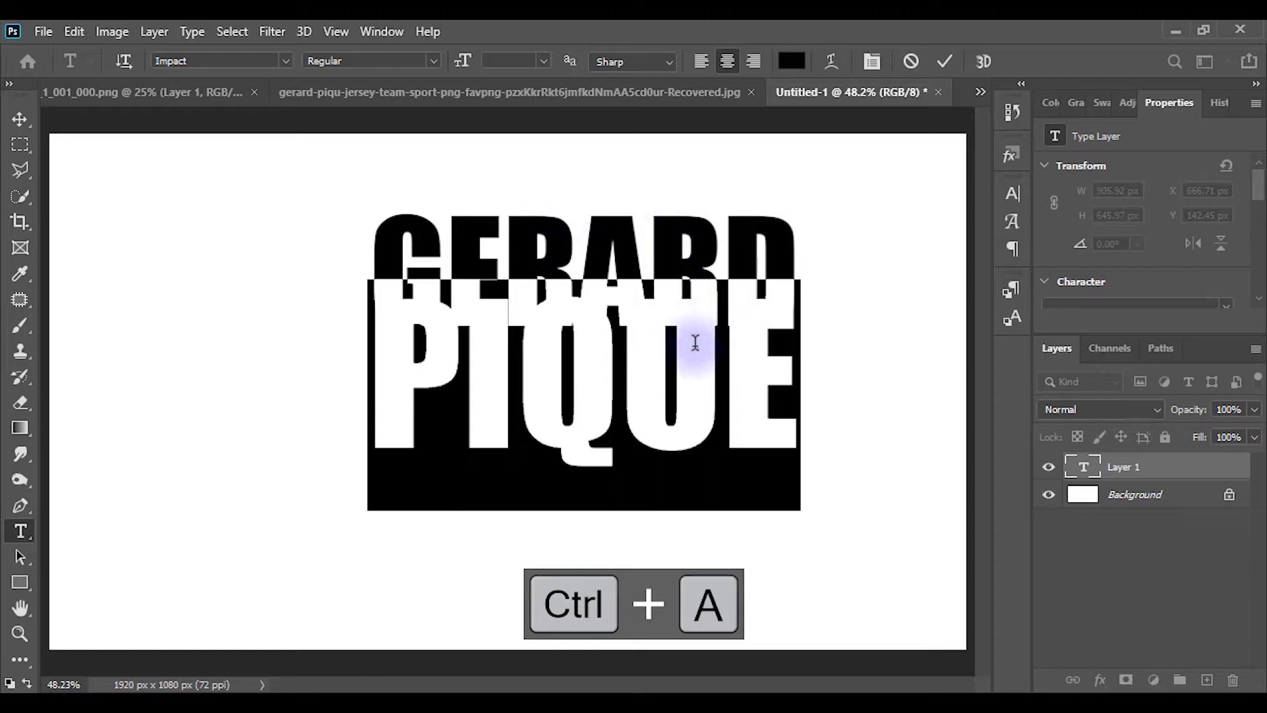
click(1013, 193)
drag(904, 249, 962, 248)
Move the text block toward the right half of the canvas and scale it down proportionally to about 799 px wide
click(19, 119)
click(957, 185)
drag(745, 347, 827, 391)
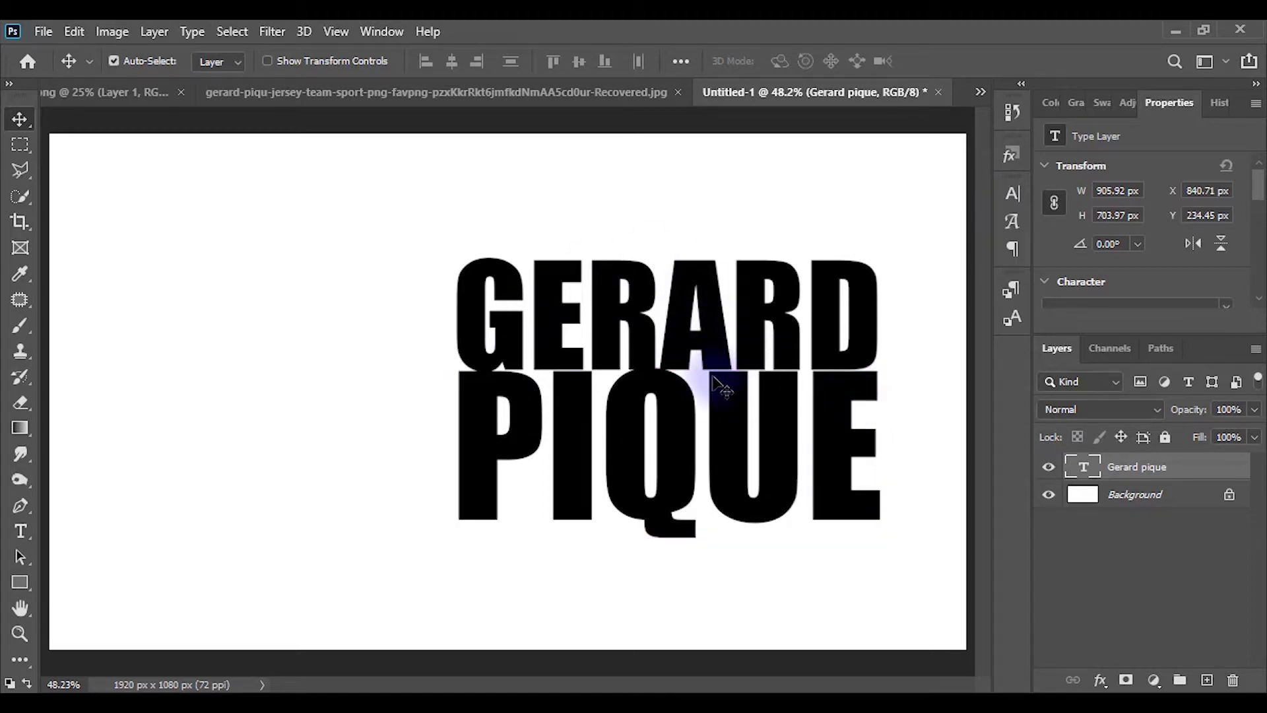
key(ctrl+t)
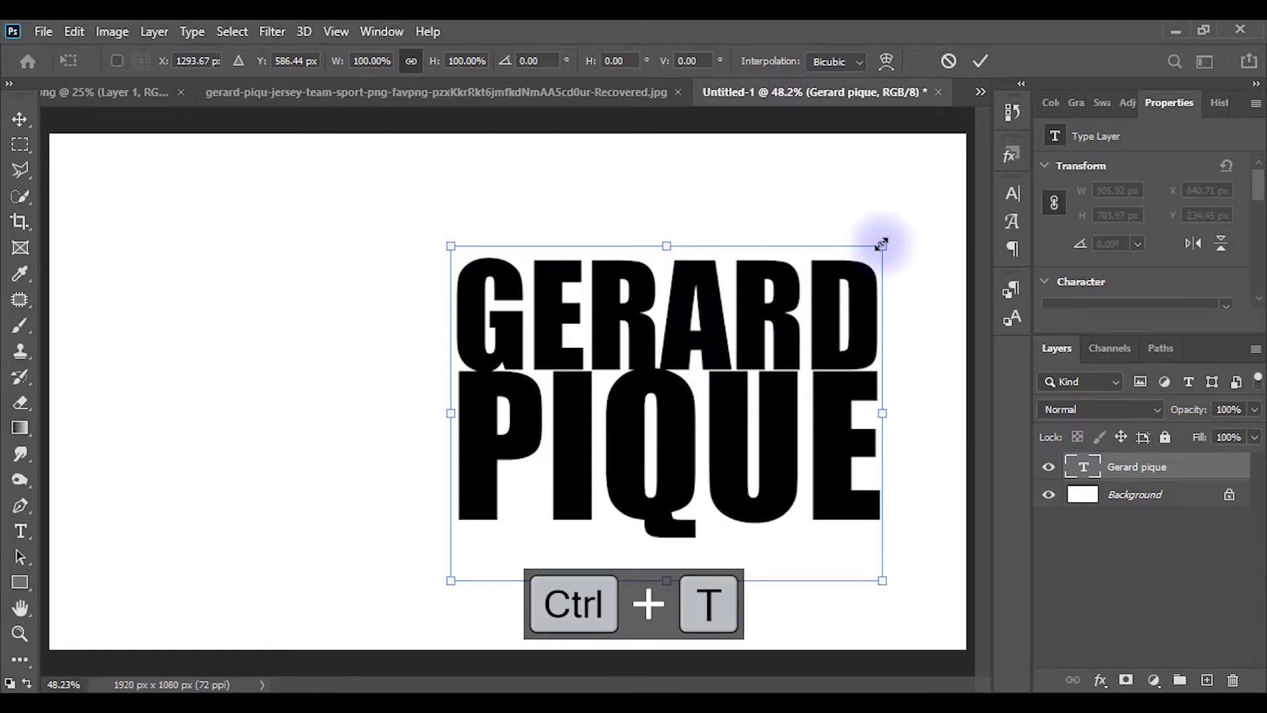
drag(880, 246, 828, 292)
drag(749, 386, 757, 350)
key(Return)
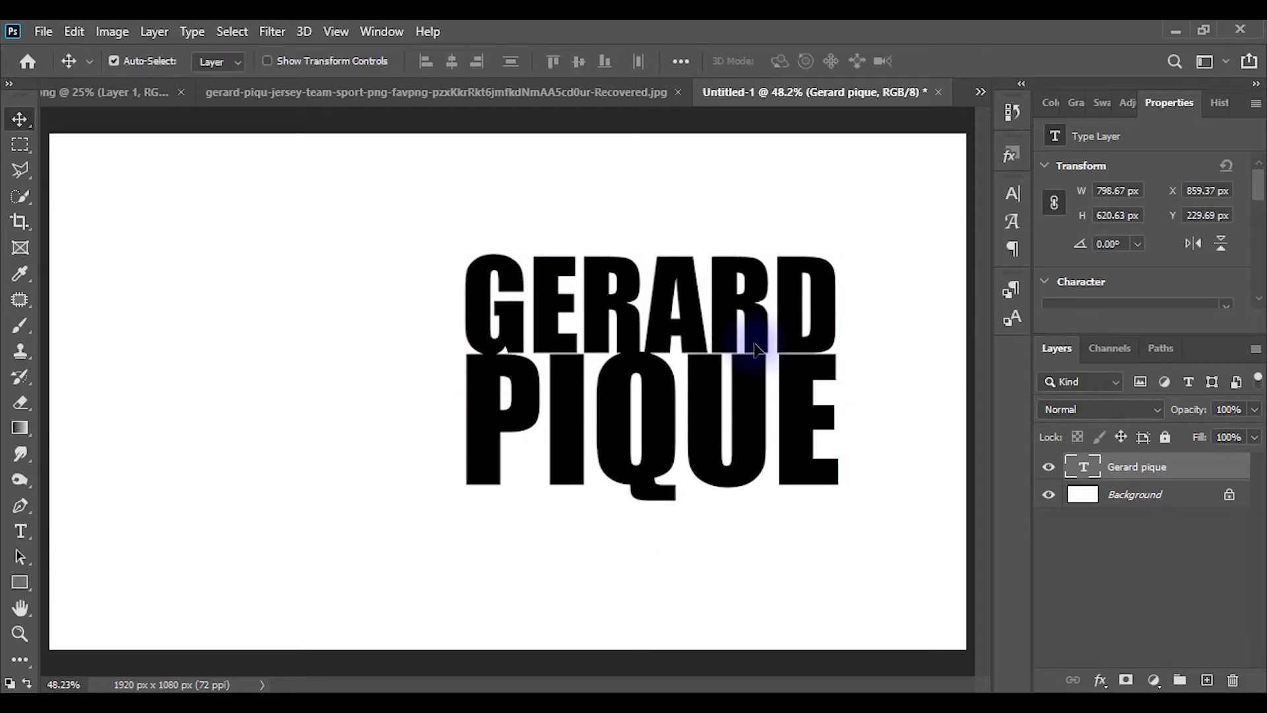
Bring the player cutout from the other open image onto the text and lower its layer opacity to 82%
click(102, 93)
drag(503, 256, 668, 325)
drag(679, 236, 639, 528)
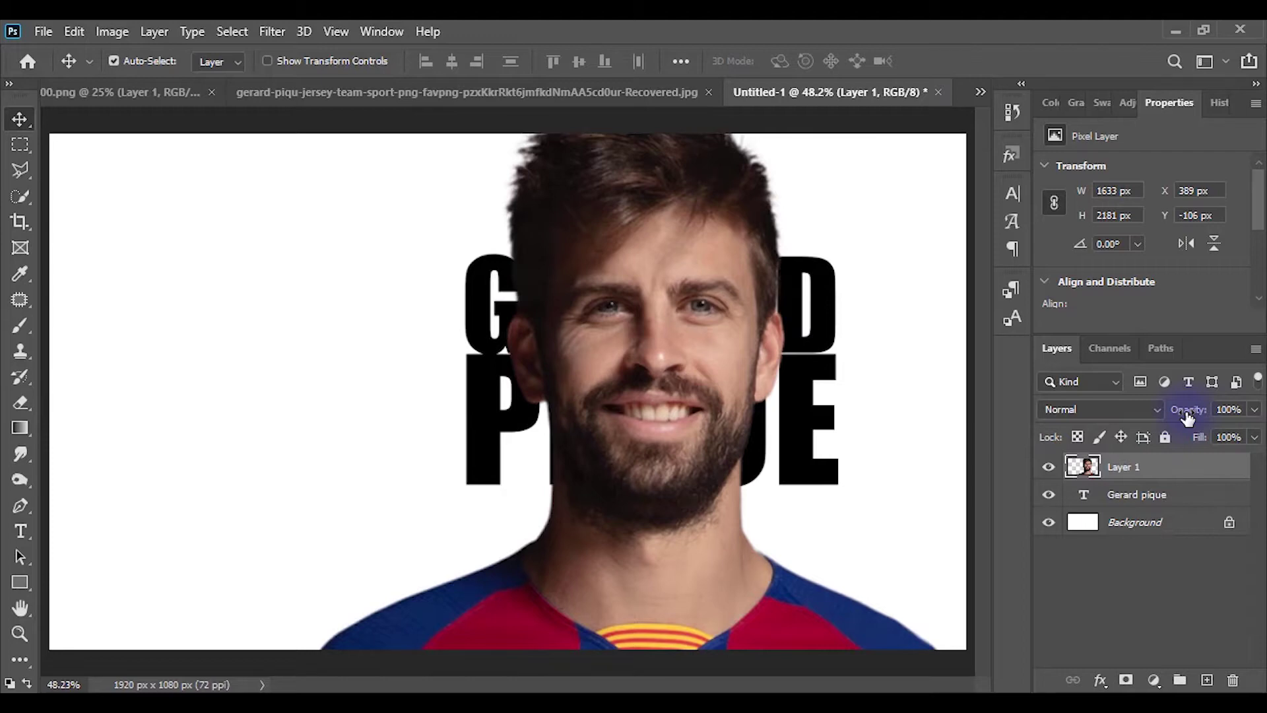
drag(1186, 416, 1171, 419)
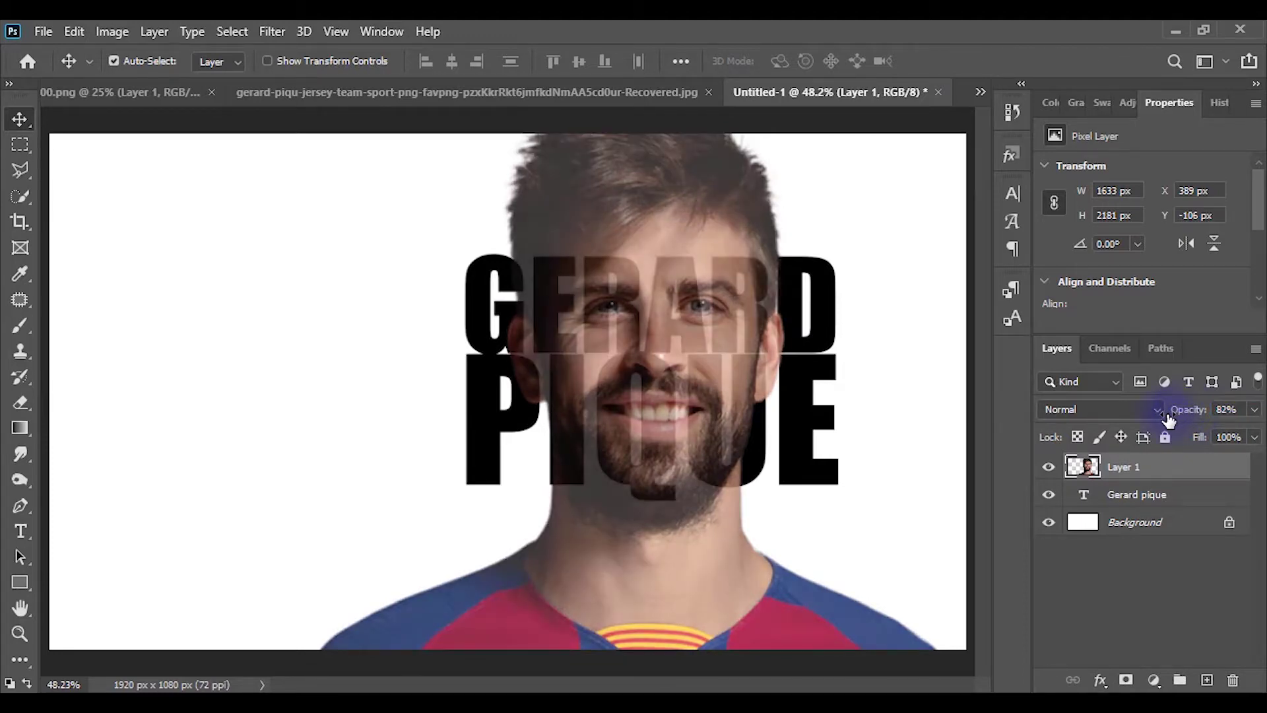
Scale the player cutout proportionally to 54.80% and place it over the middle of the text
key(ctrl+t)
drag(234, 604, 630, 603)
drag(787, 603, 625, 525)
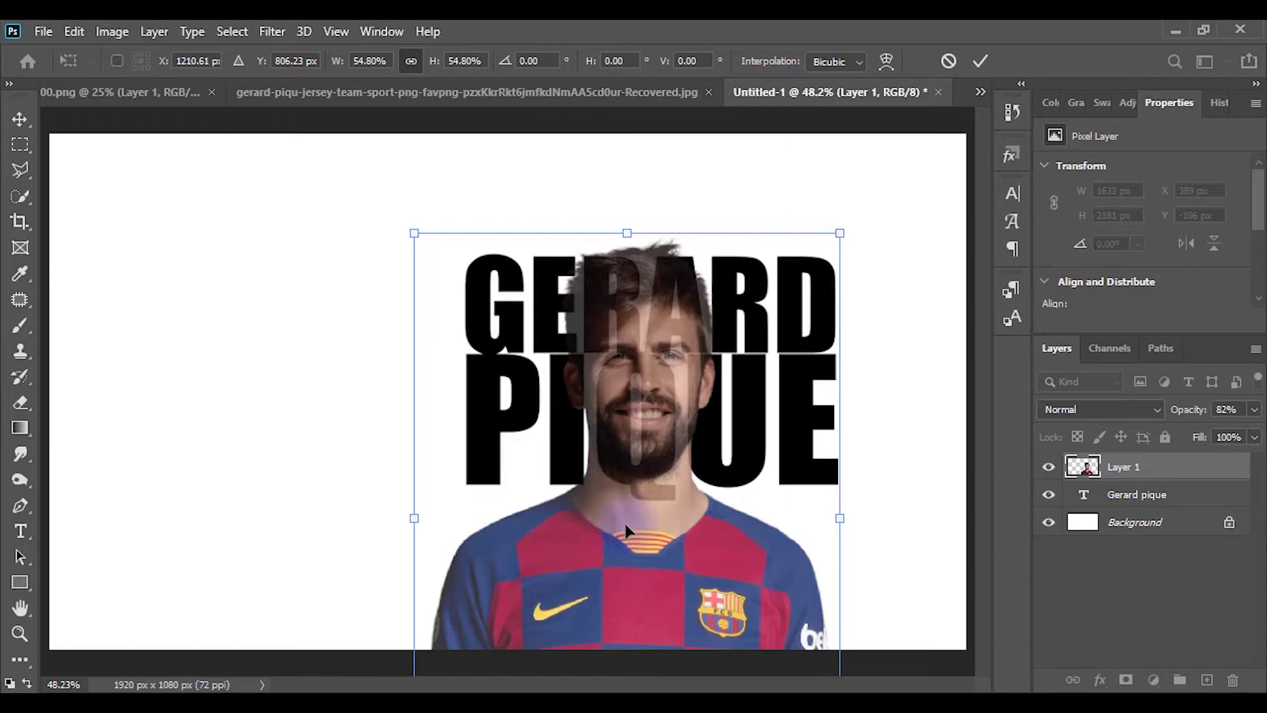
Fine-tune the player cutout's position so the eyes sit just above the gap between the text lines, and restore its layer opacity to 100%
key(ctrl+equal)
key(ctrl+equal)
key(ctrl+equal)
key(ctrl+equal)
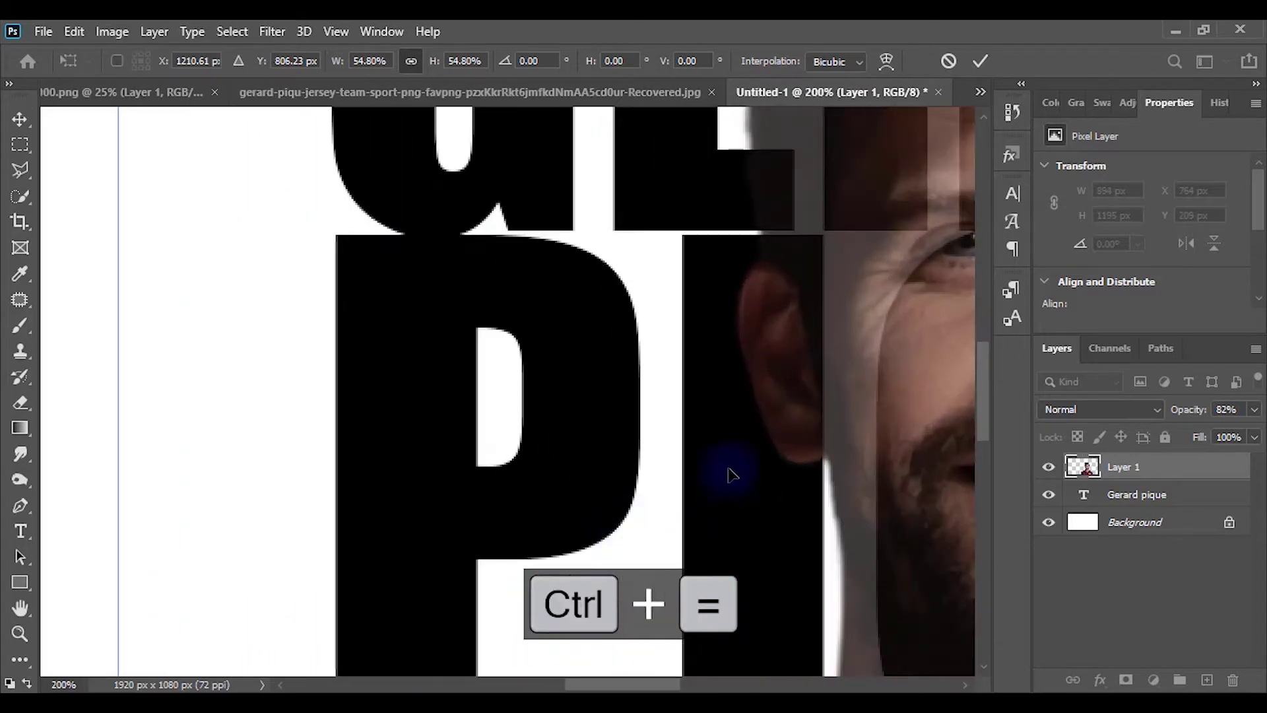
drag(887, 423, 373, 545)
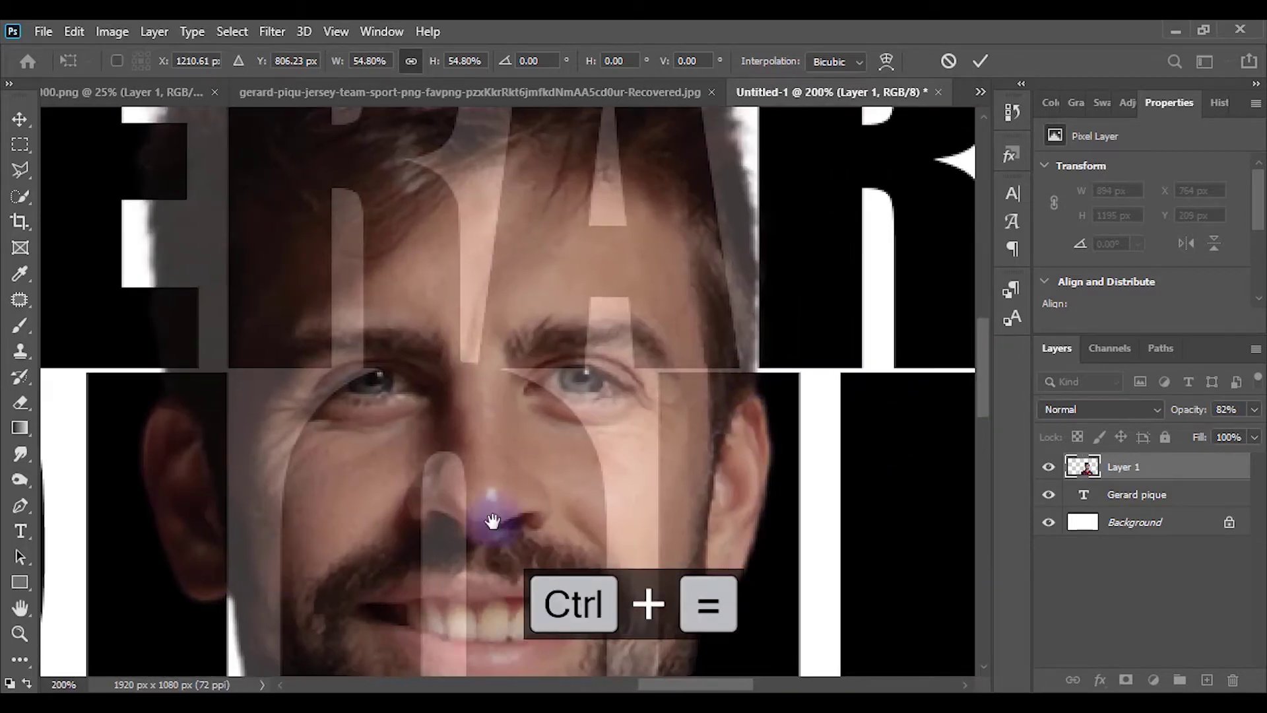
key(ctrl+minus)
key(ctrl+equal)
key(ctrl+minus)
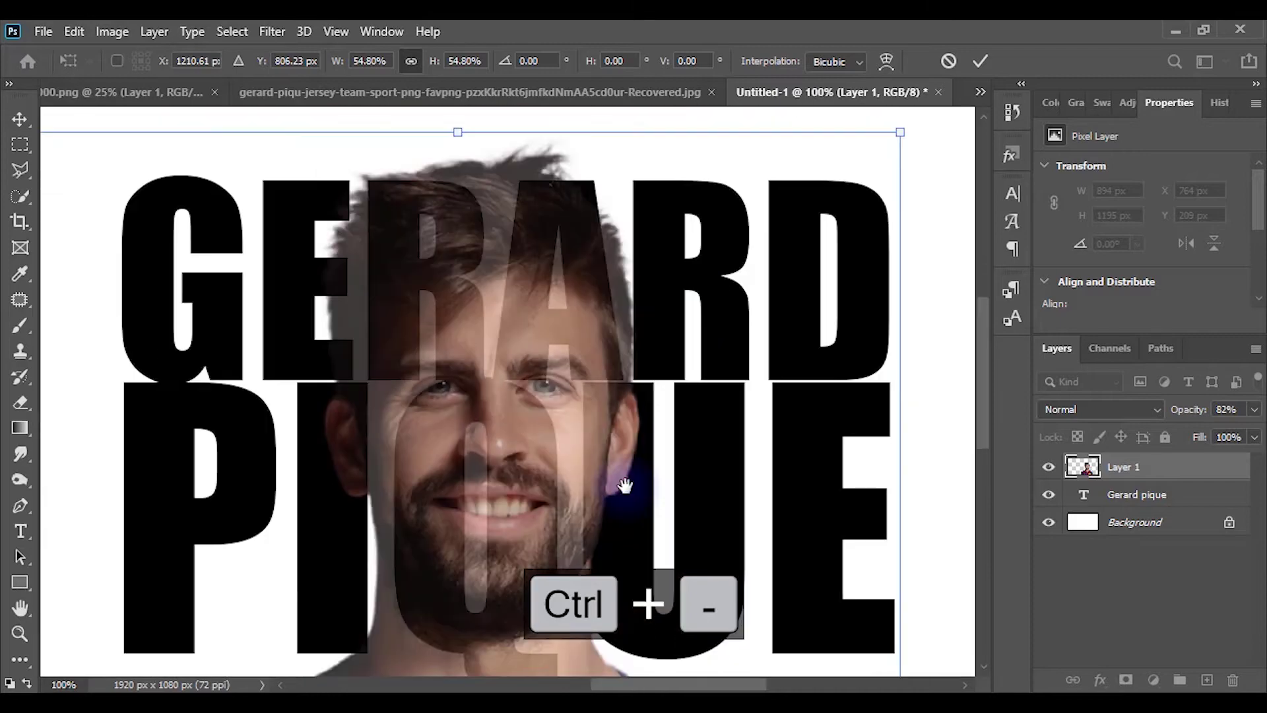
drag(569, 411, 593, 353)
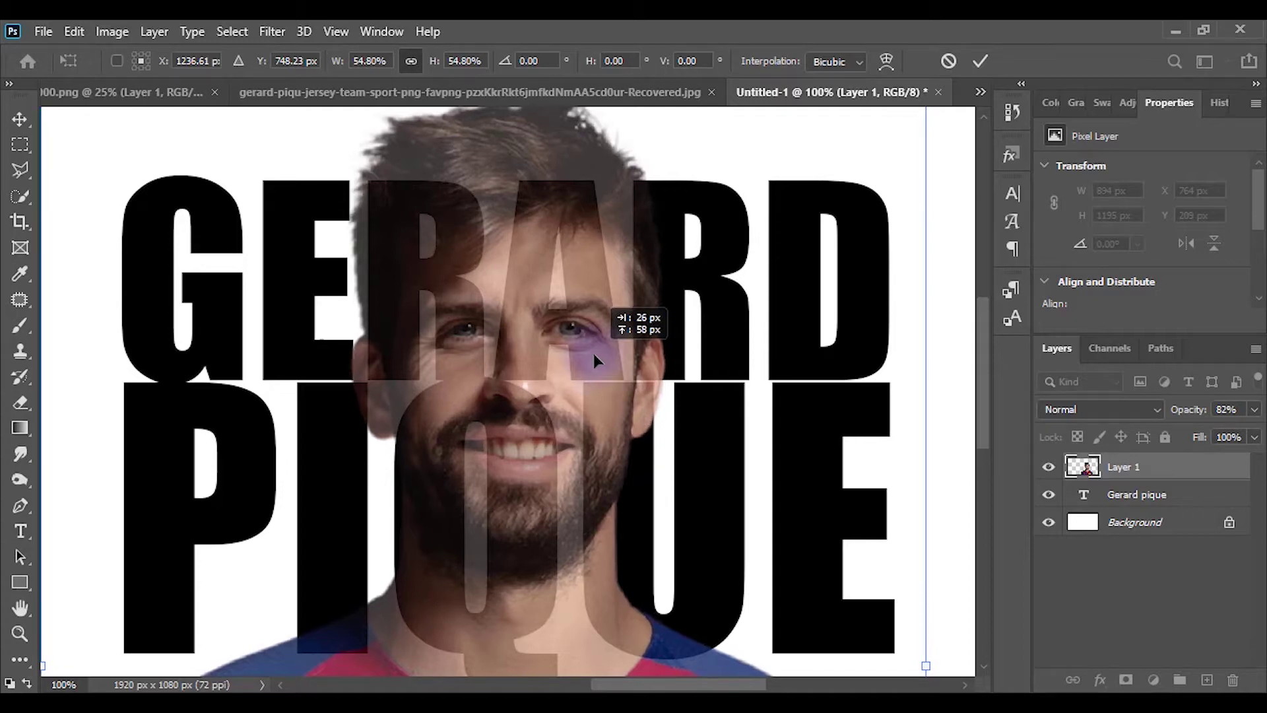
drag(593, 354, 593, 358)
key(shift)
key(Down)
key(Down)
key(Down)
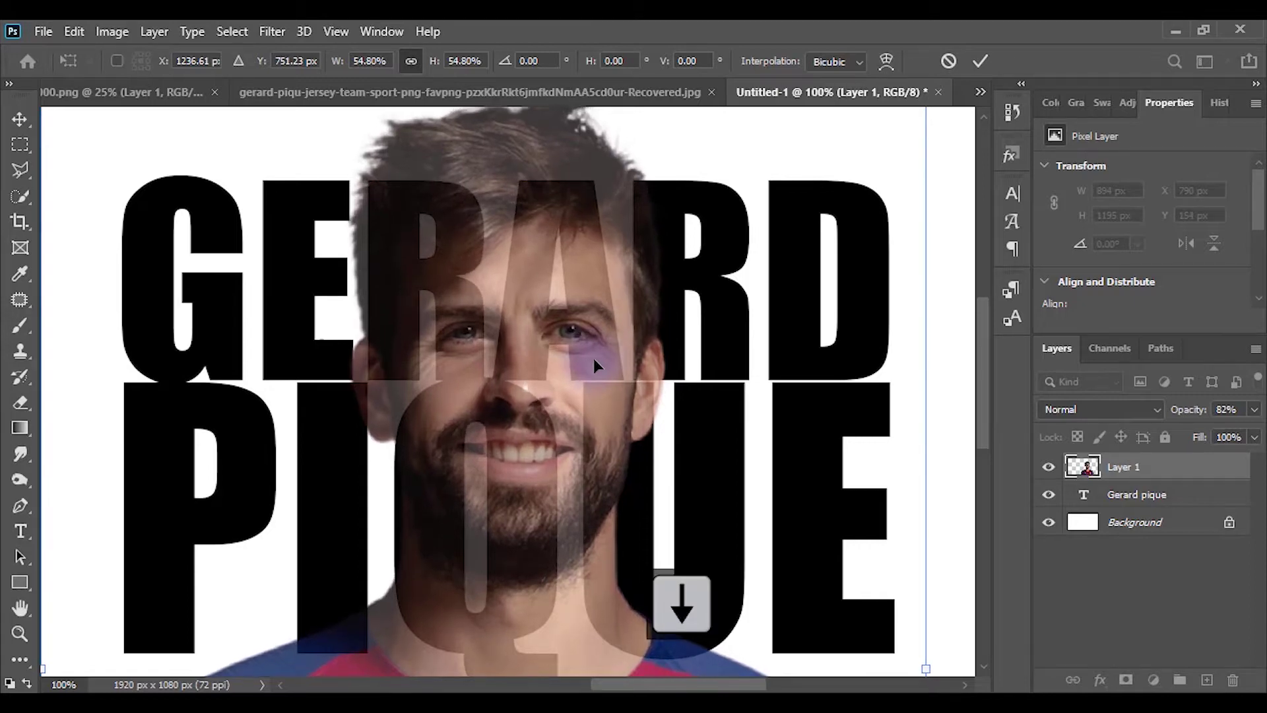
key(Return)
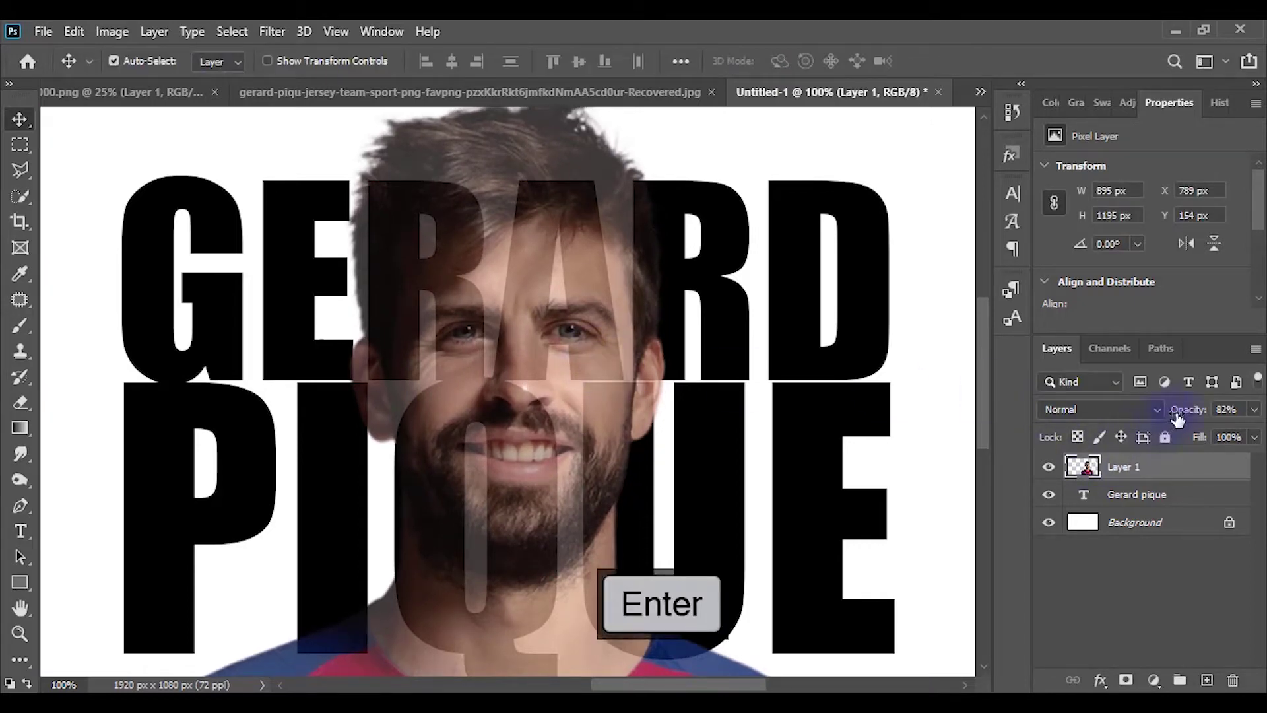
drag(1187, 413, 1198, 410)
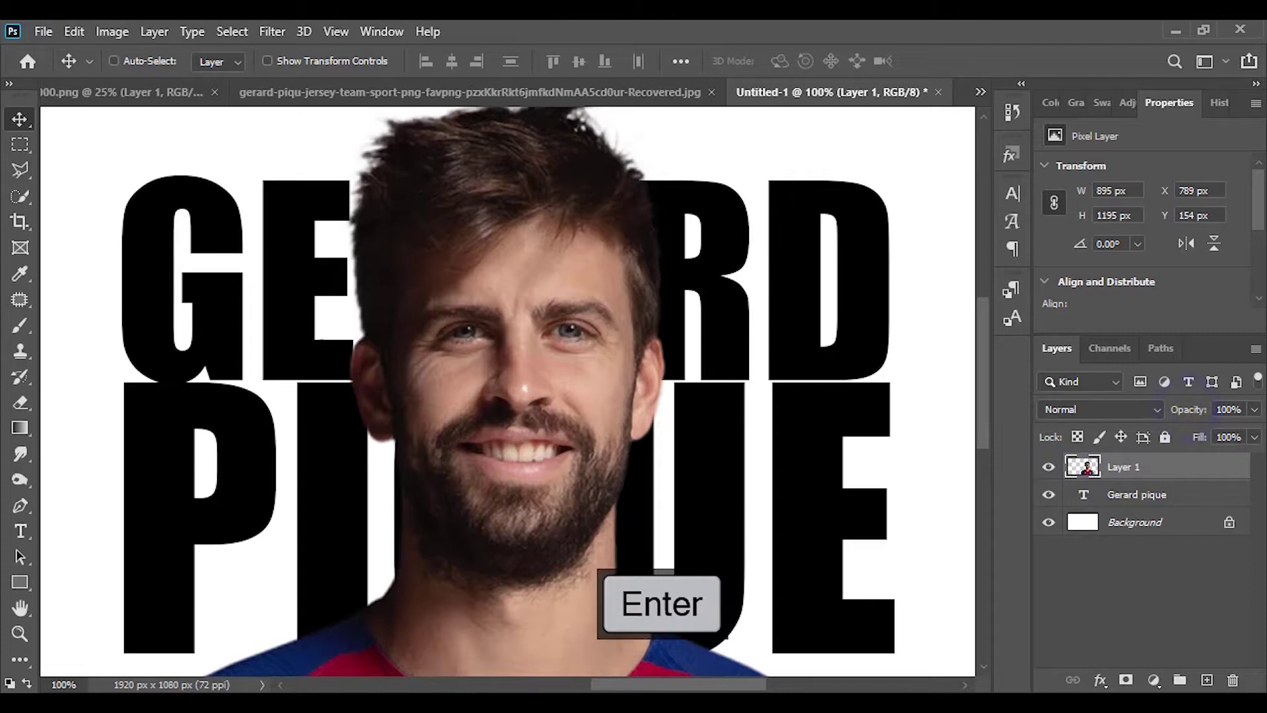
key(ctrl+0)
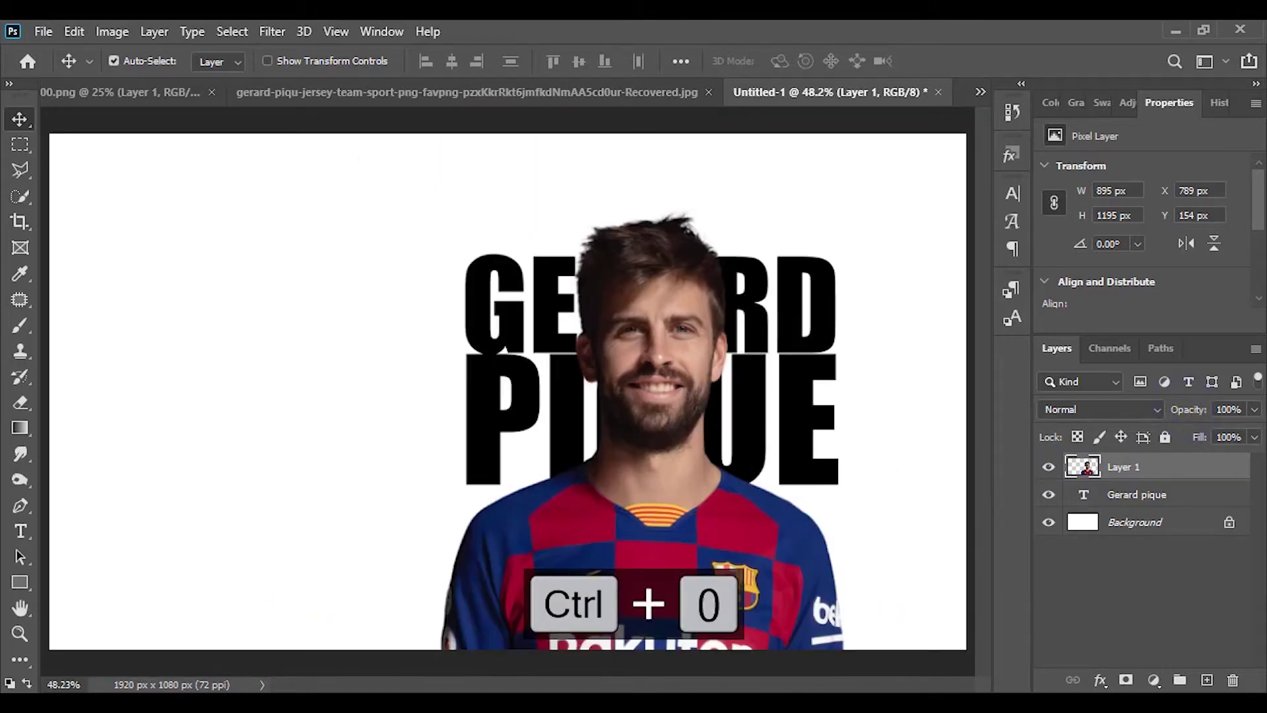
Convert the Gerard pique text layer to a smart object and mask the player layer with the outline of its letters
right_click(1130, 500)
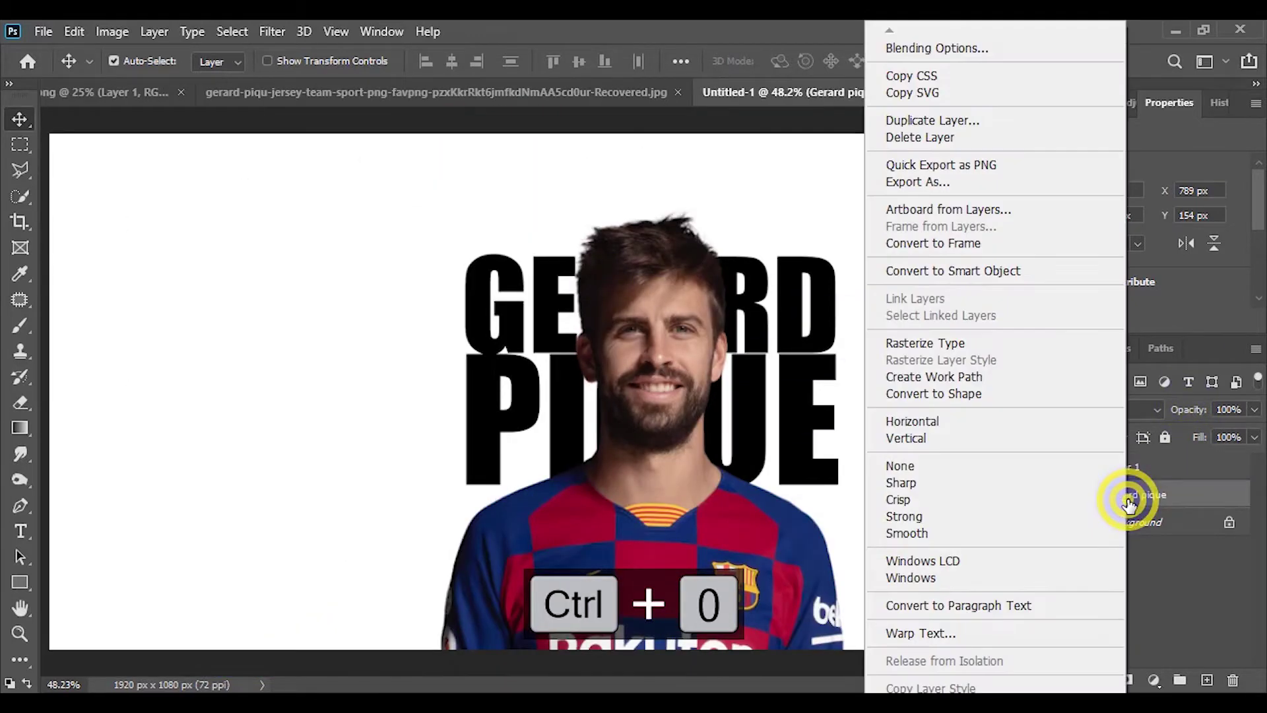
click(1006, 271)
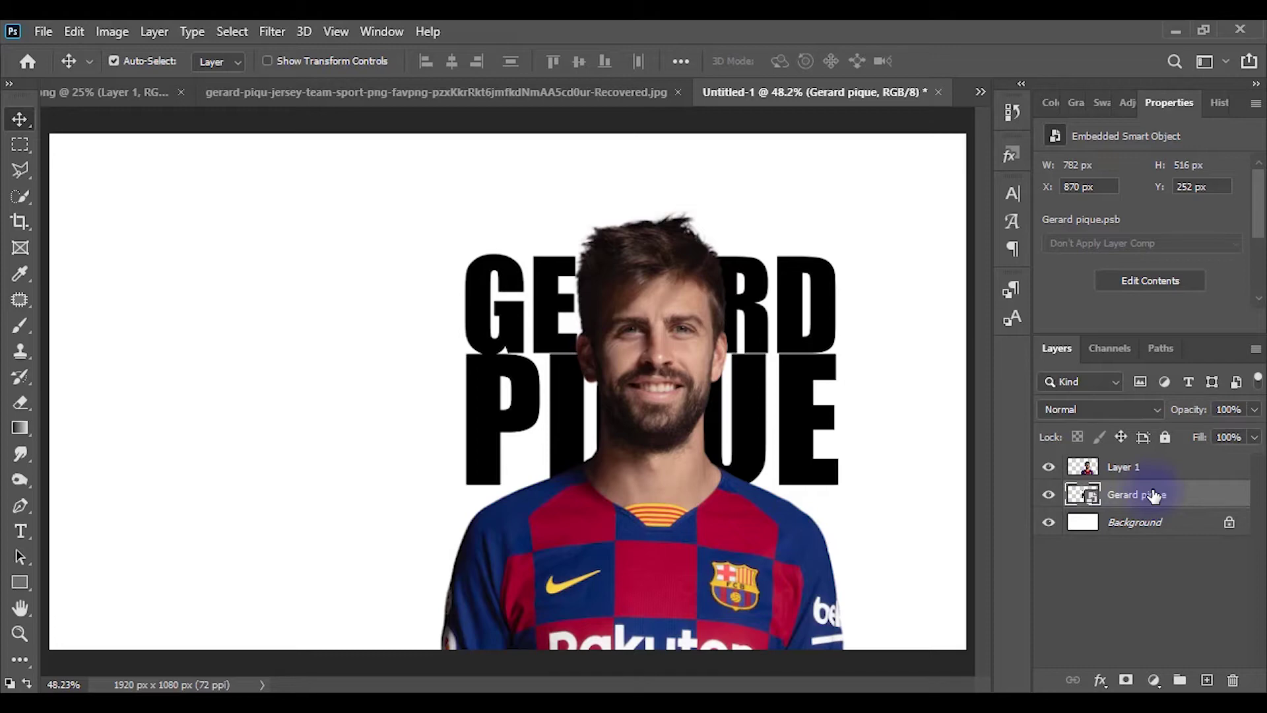
ctrl+click(1078, 501)
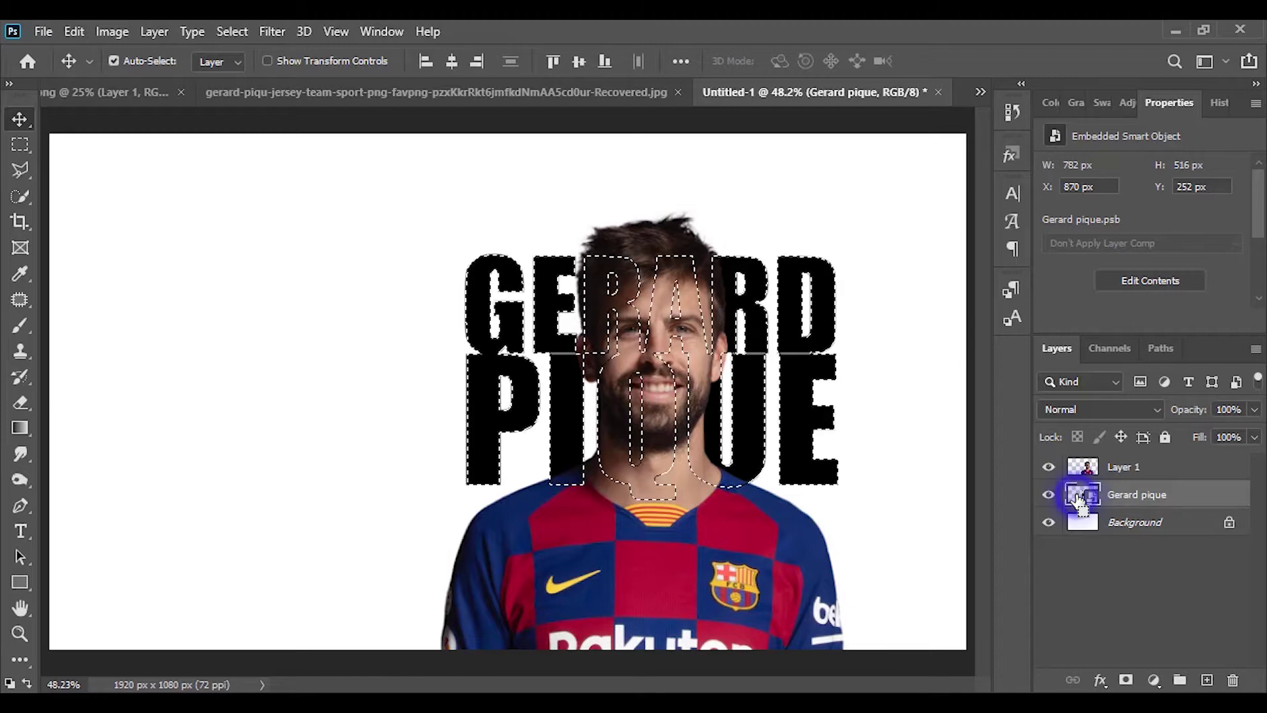
click(1128, 471)
click(1126, 680)
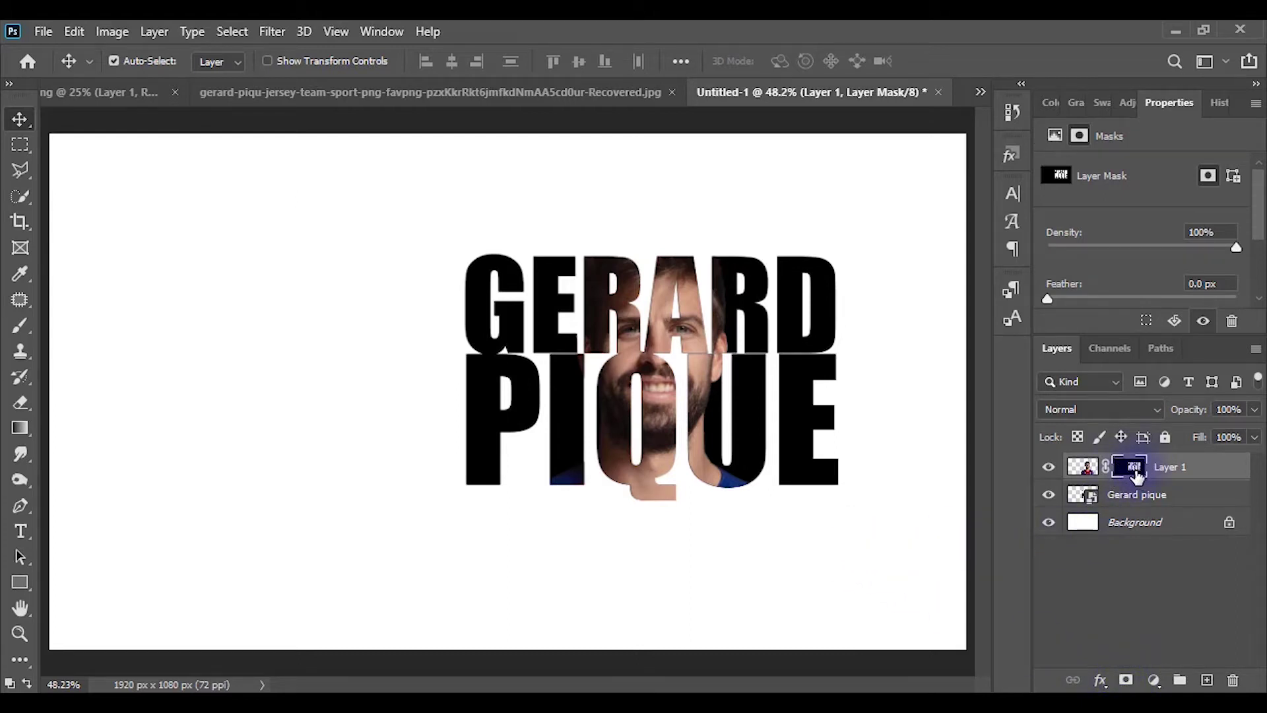
Make a rectangular selection over the hair area directly above the word GERARD, ending at the letters' upper edge
click(20, 144)
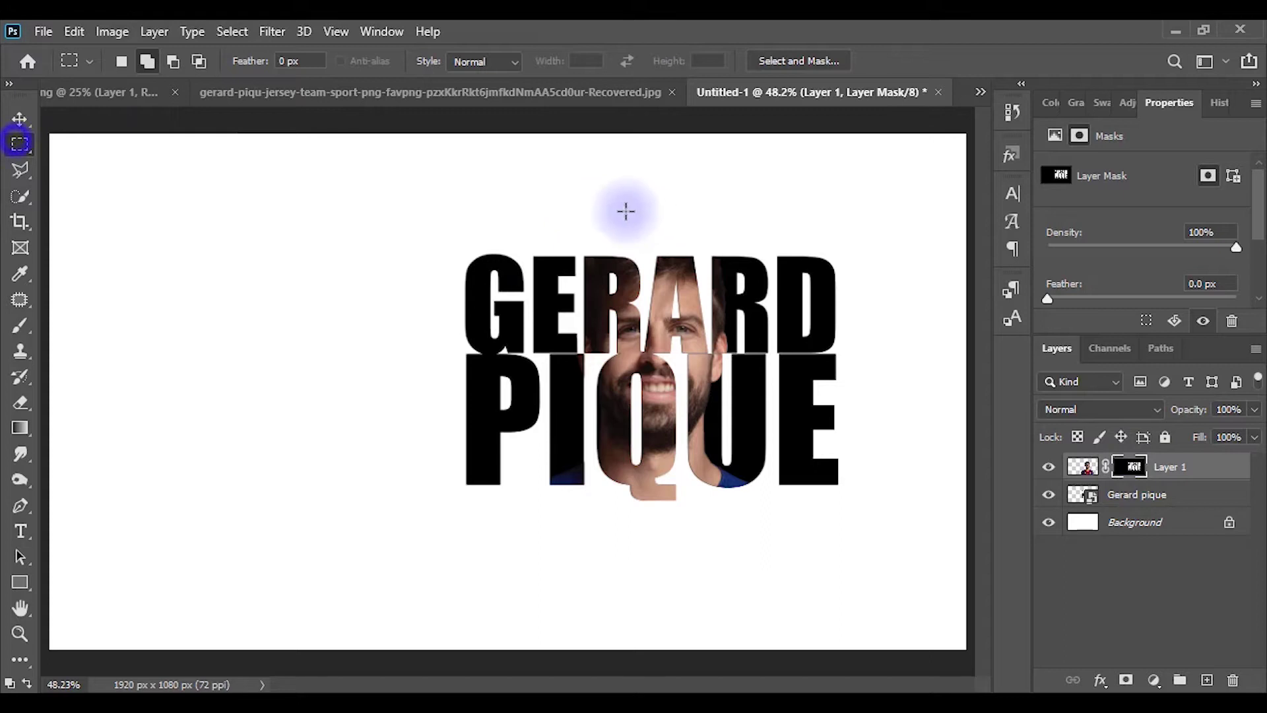
drag(506, 141, 797, 252)
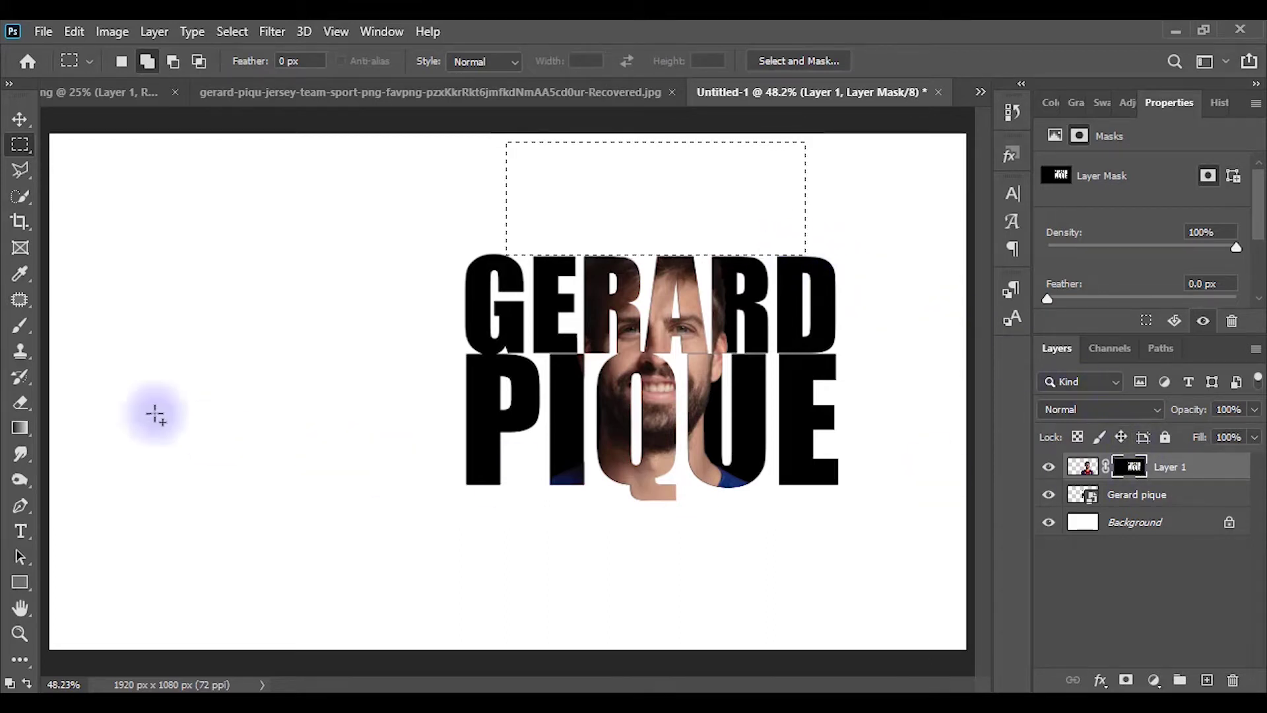
Reveal the player's hair above the letters by painting white on the layer mask inside the selection with a 114 px soft round brush
click(20, 330)
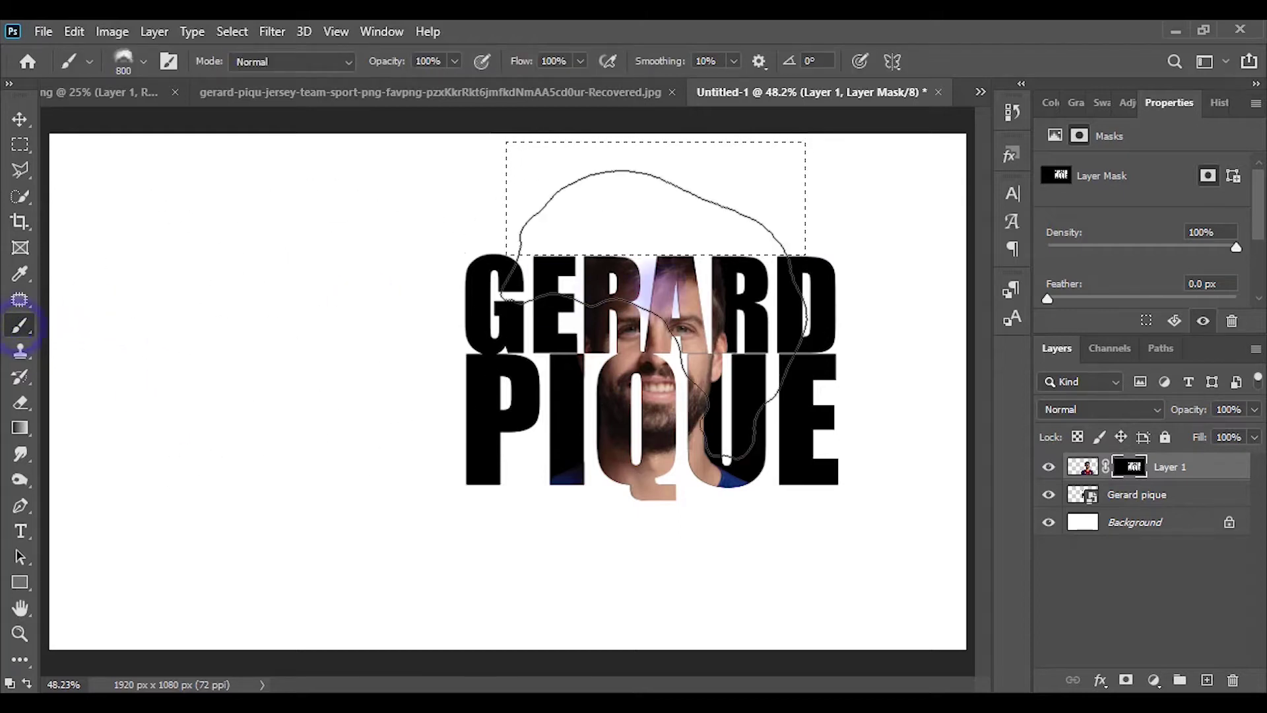
right_click(290, 340)
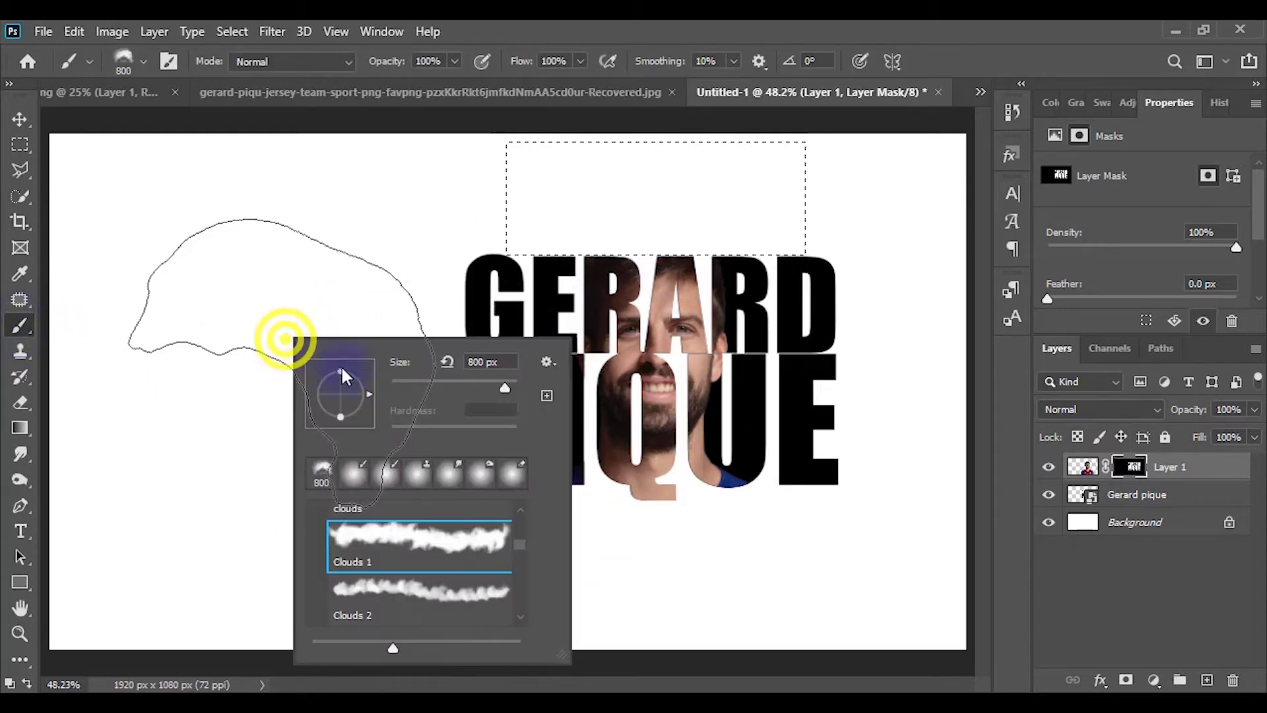
click(353, 467)
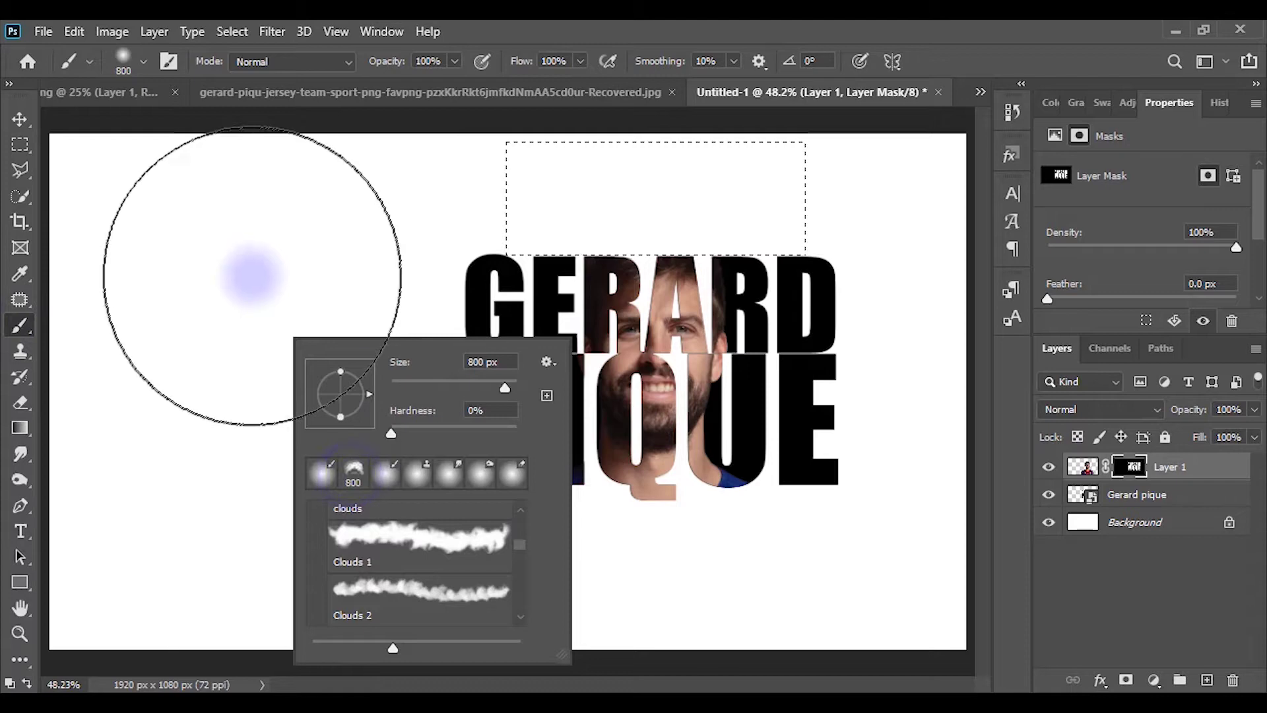
drag(505, 387, 435, 388)
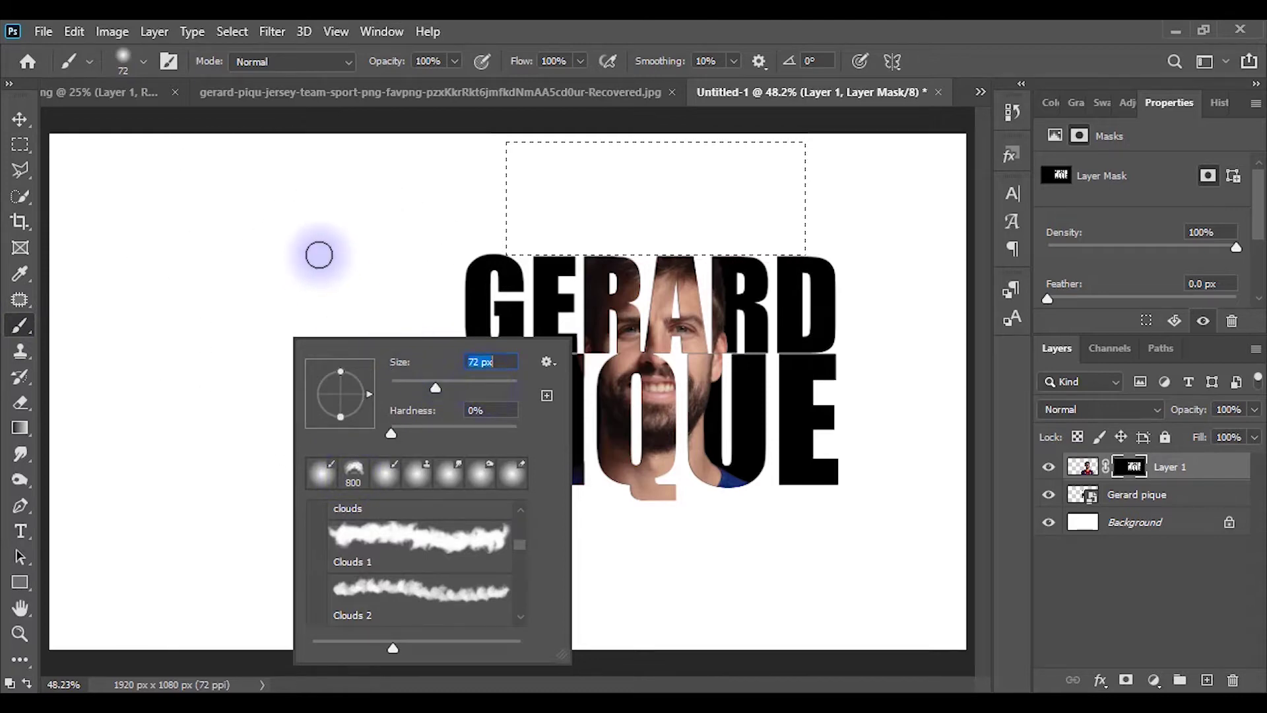
click(458, 384)
click(294, 238)
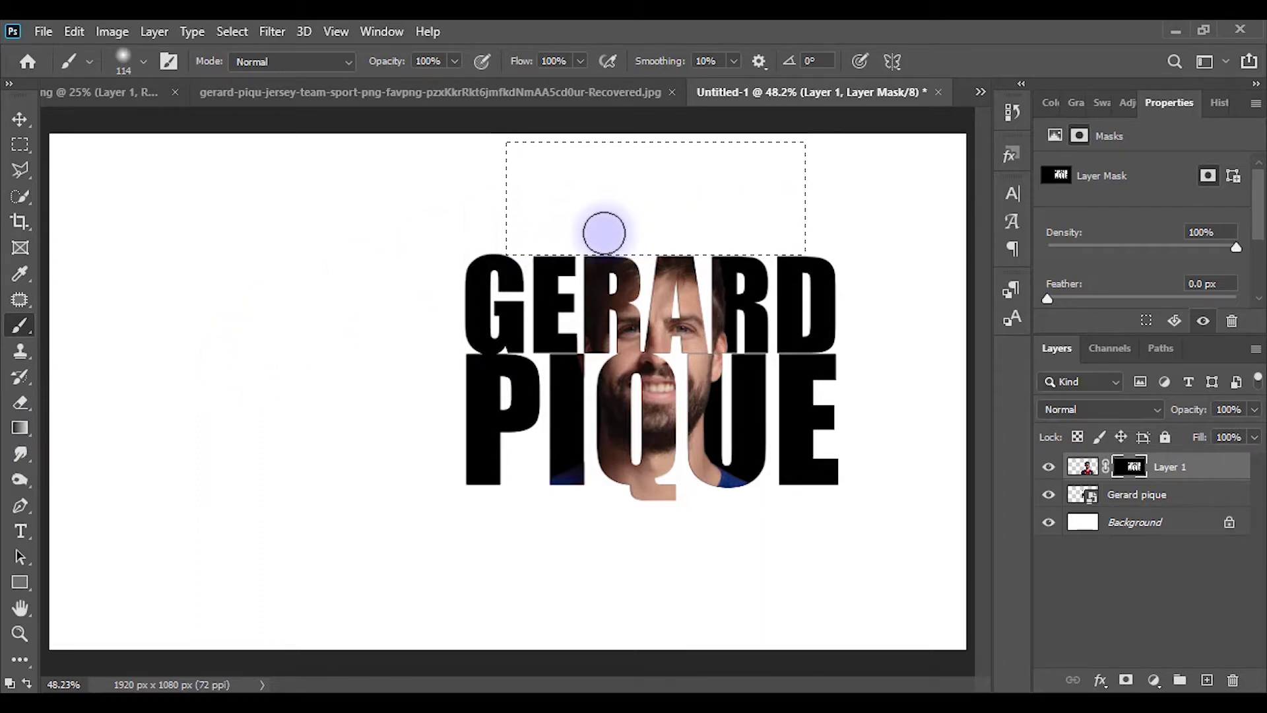
click(1050, 106)
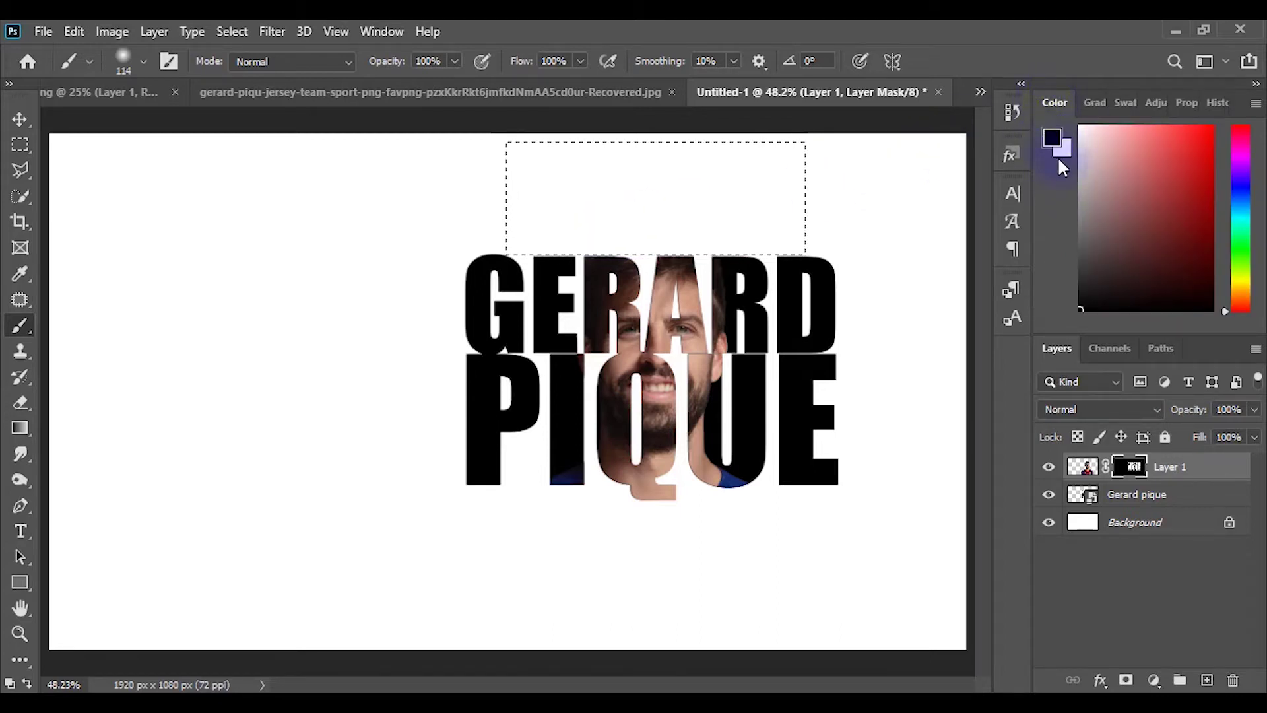
key(x)
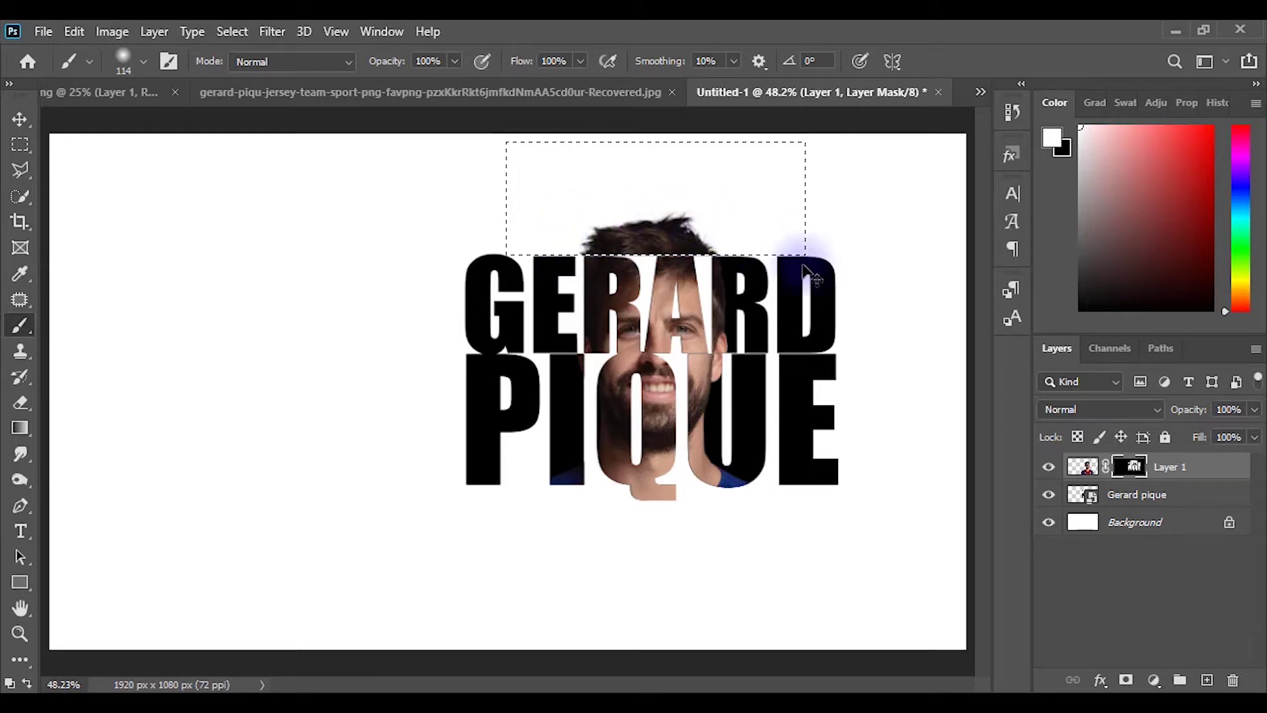
Clear the selection and group Layer 1 with the Gerard pique text layer
key(ctrl+d)
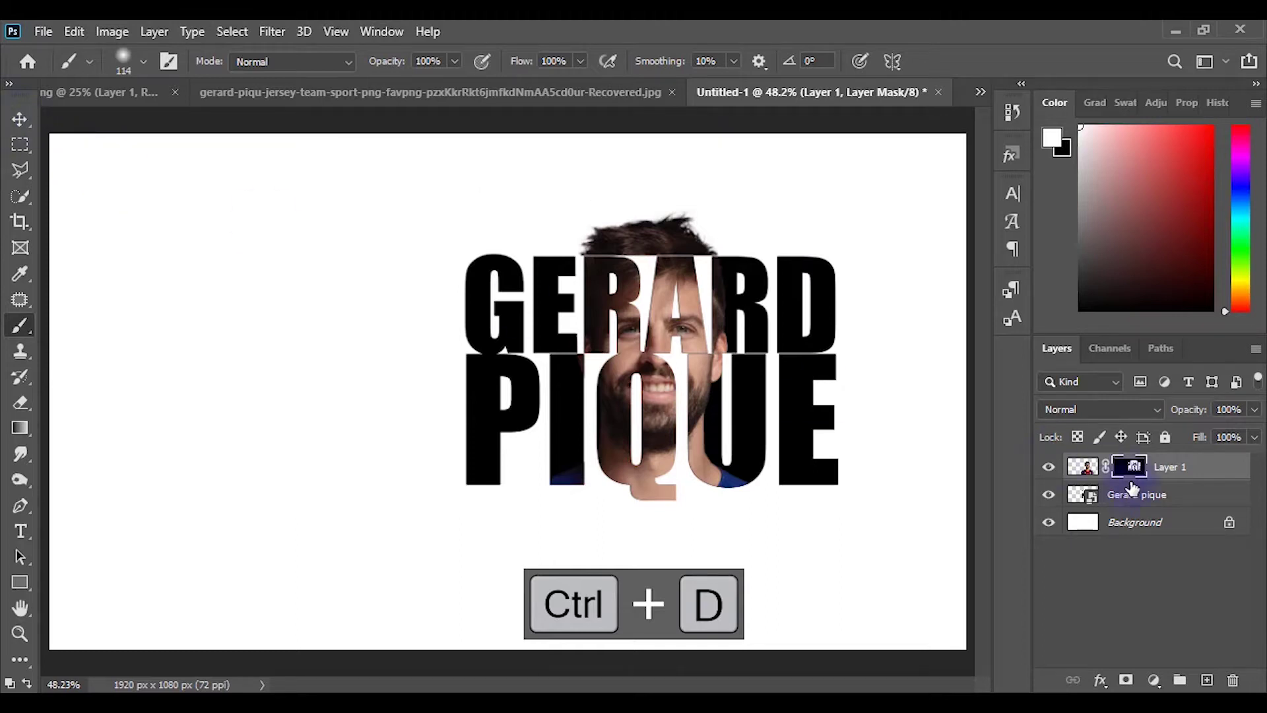
shift+click(1164, 500)
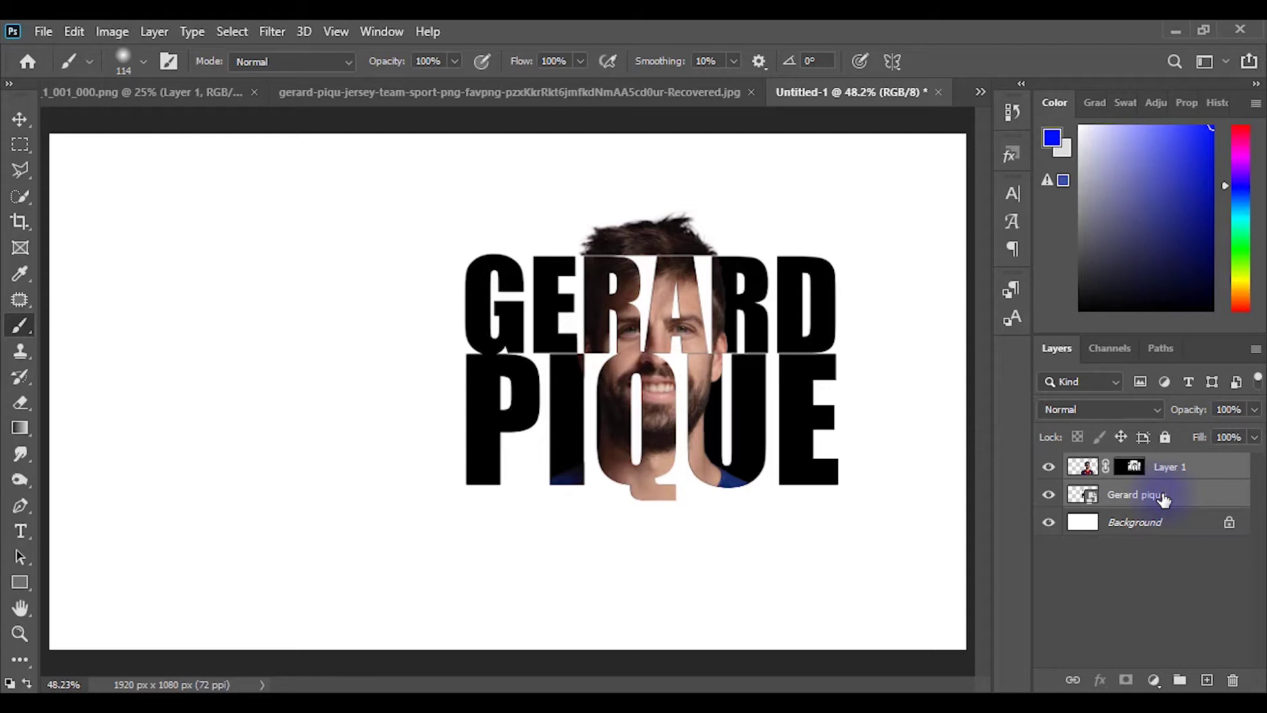
key(ctrl+g)
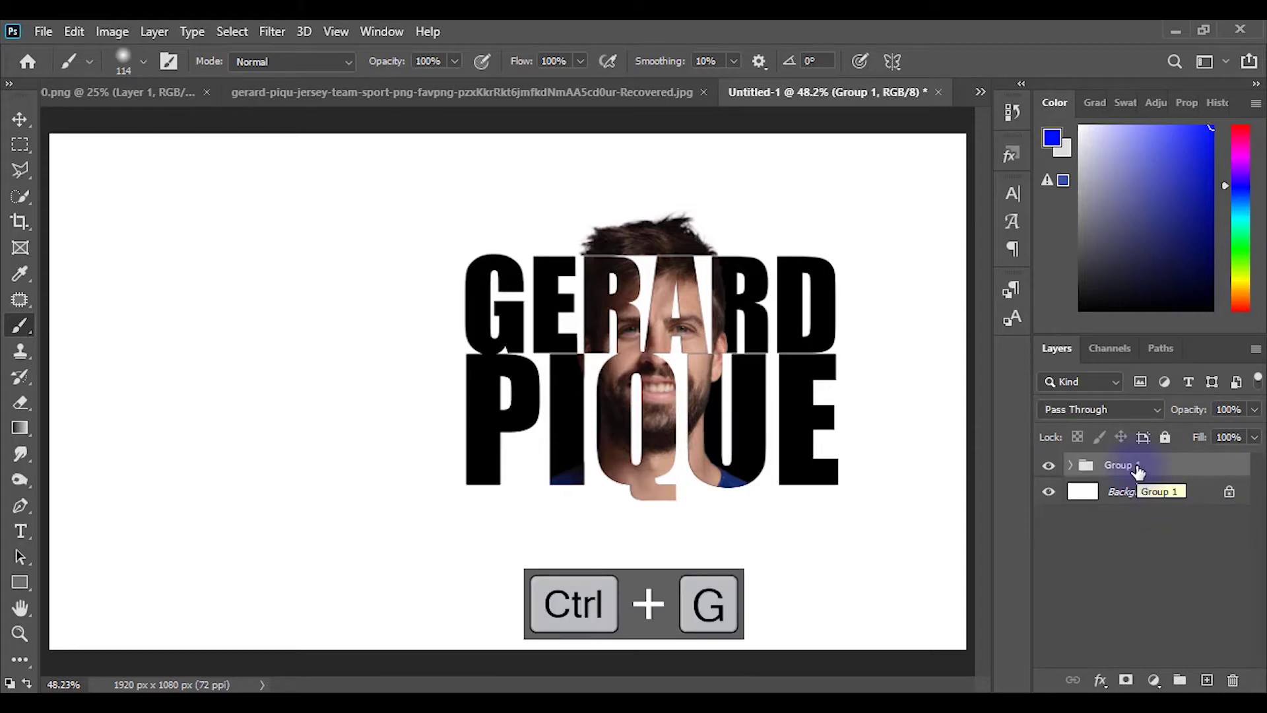
Convert the locked Background into a regular layer and add a Gradient Overlay layer style to it
click(1134, 496)
click(1229, 496)
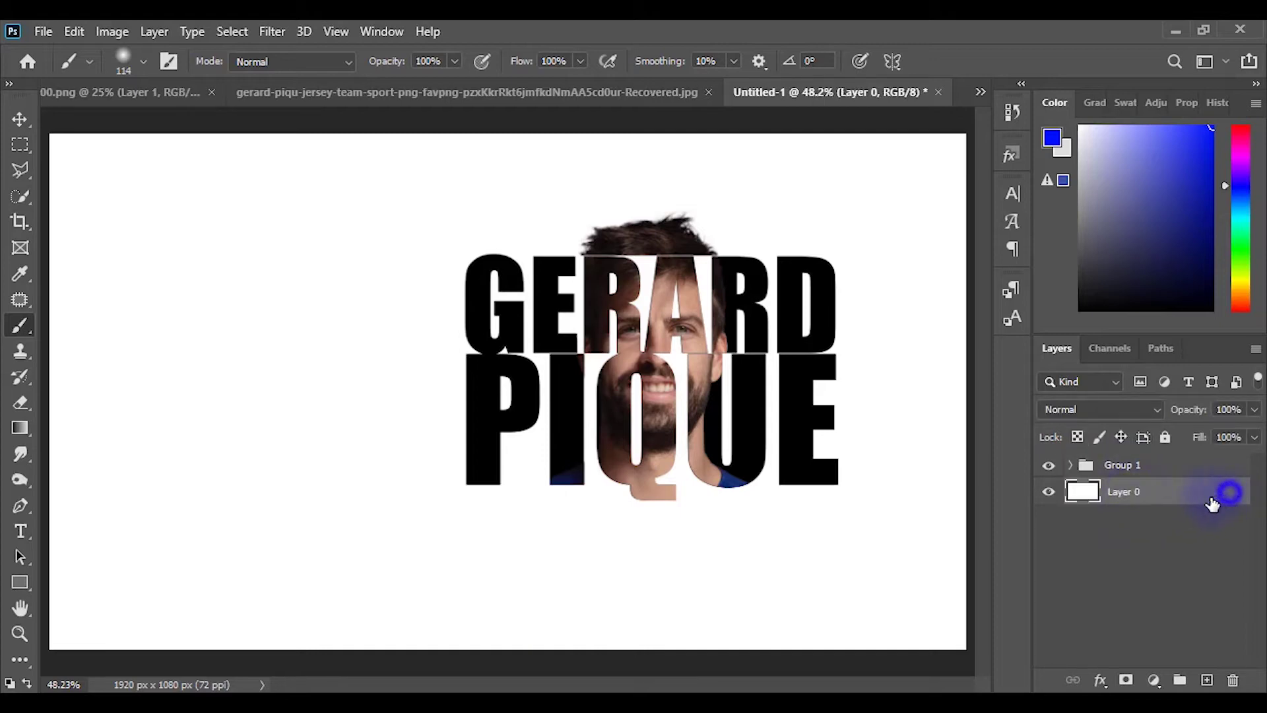
key(ctrl+z)
right_click(1160, 491)
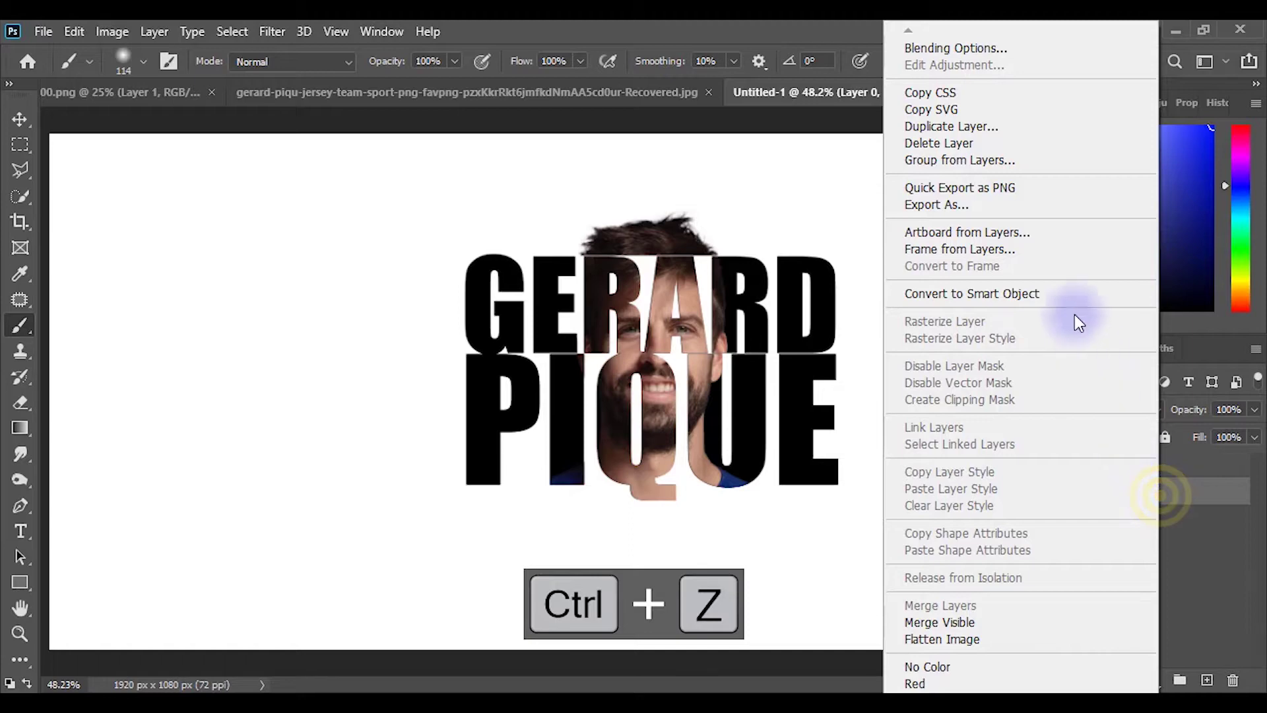
click(948, 55)
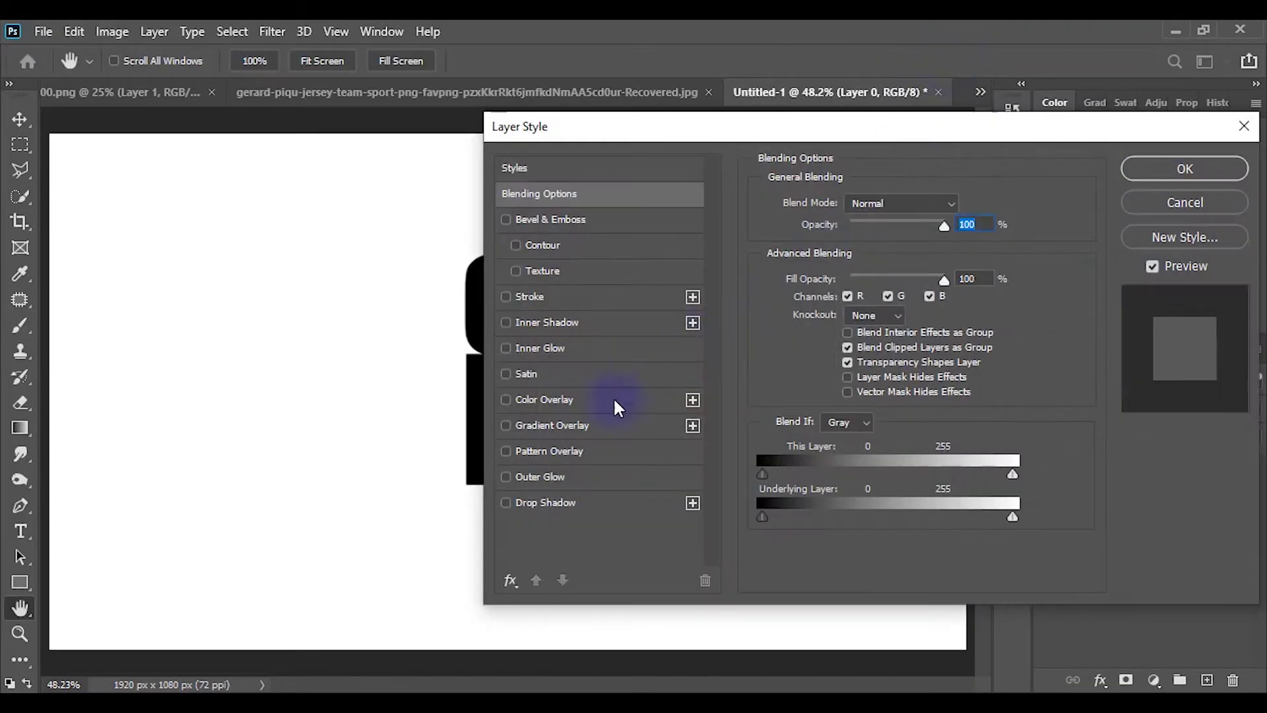
click(542, 429)
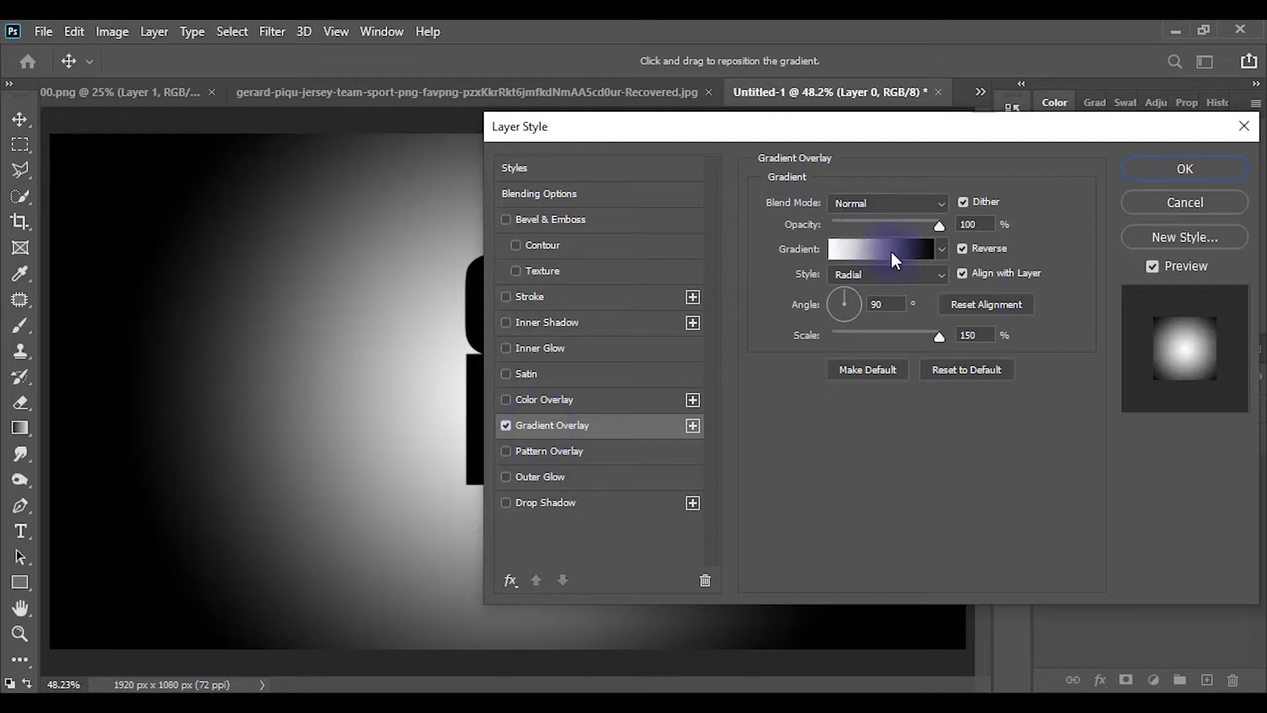
Change the overlay gradient's black color stop at location 0% to a muted slate blue with a hue of 241°
click(909, 251)
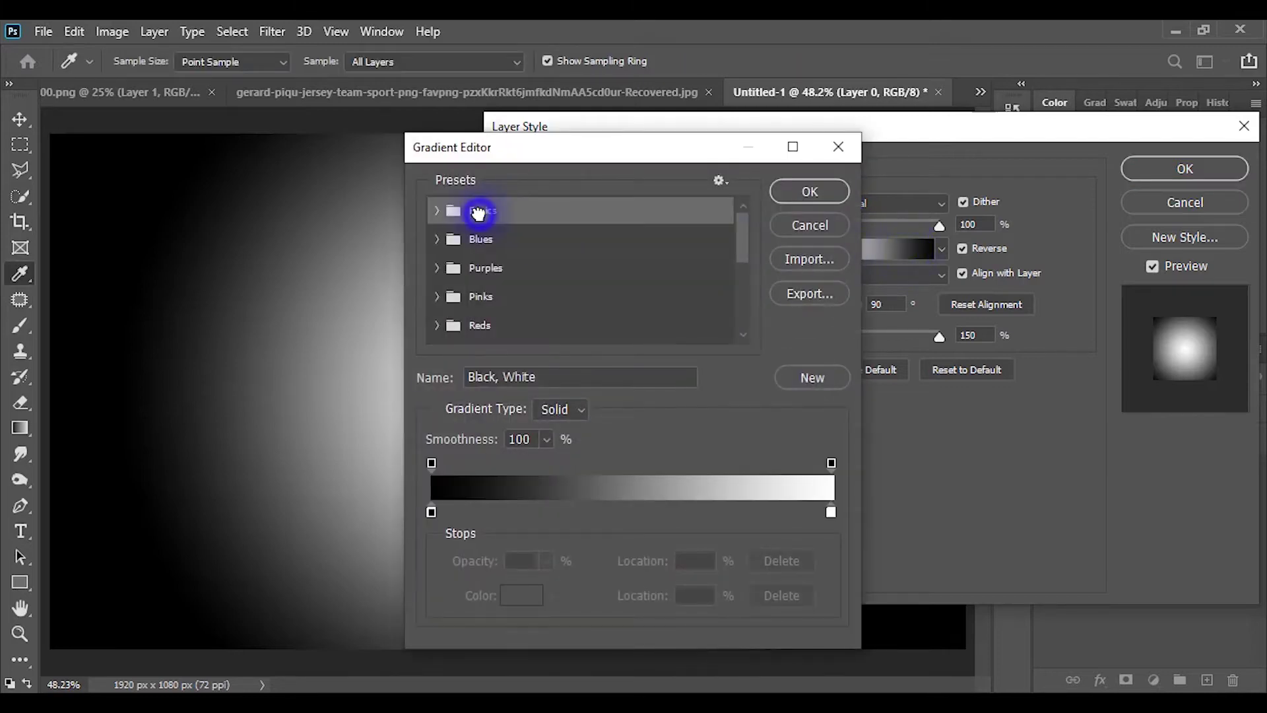
click(437, 210)
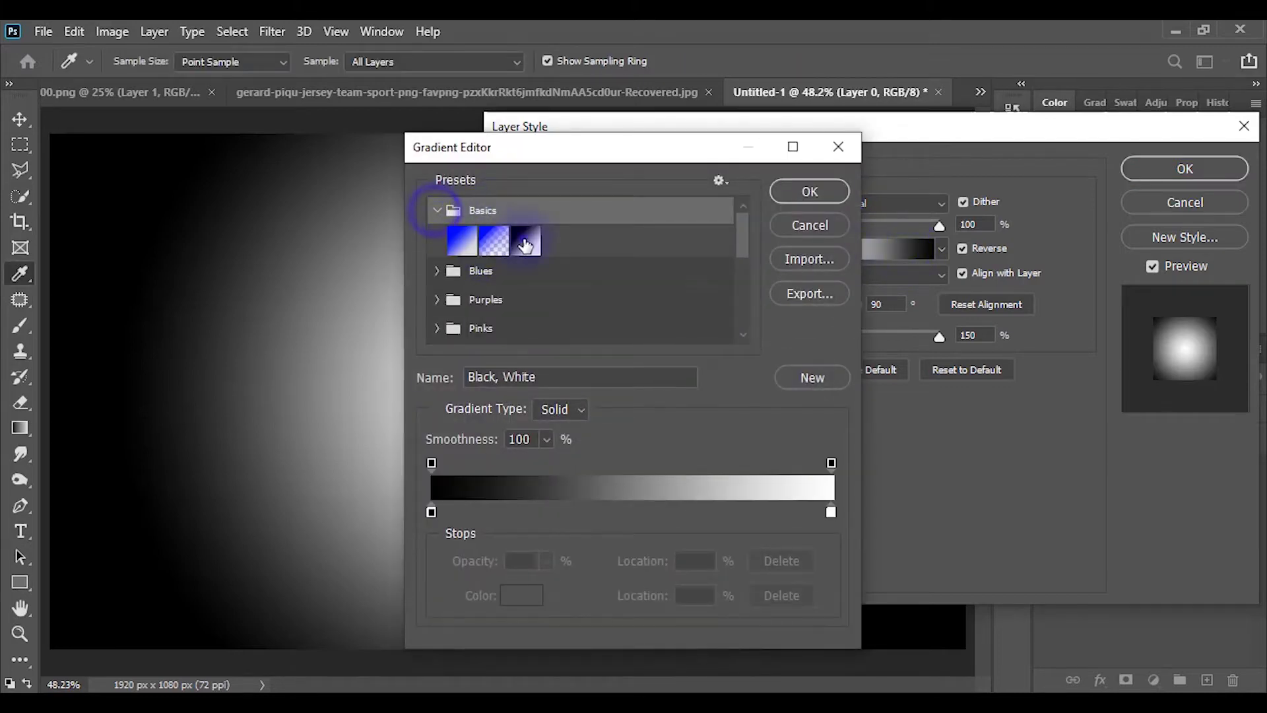
click(432, 512)
click(521, 596)
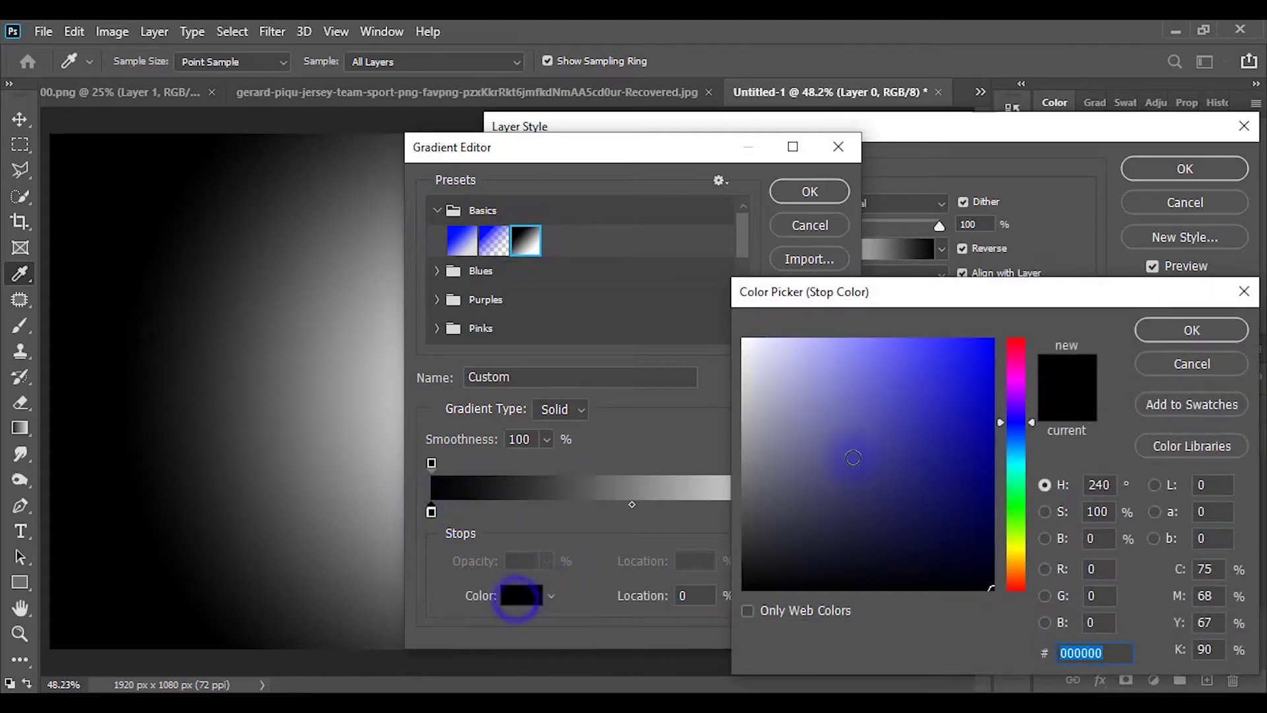
click(1021, 339)
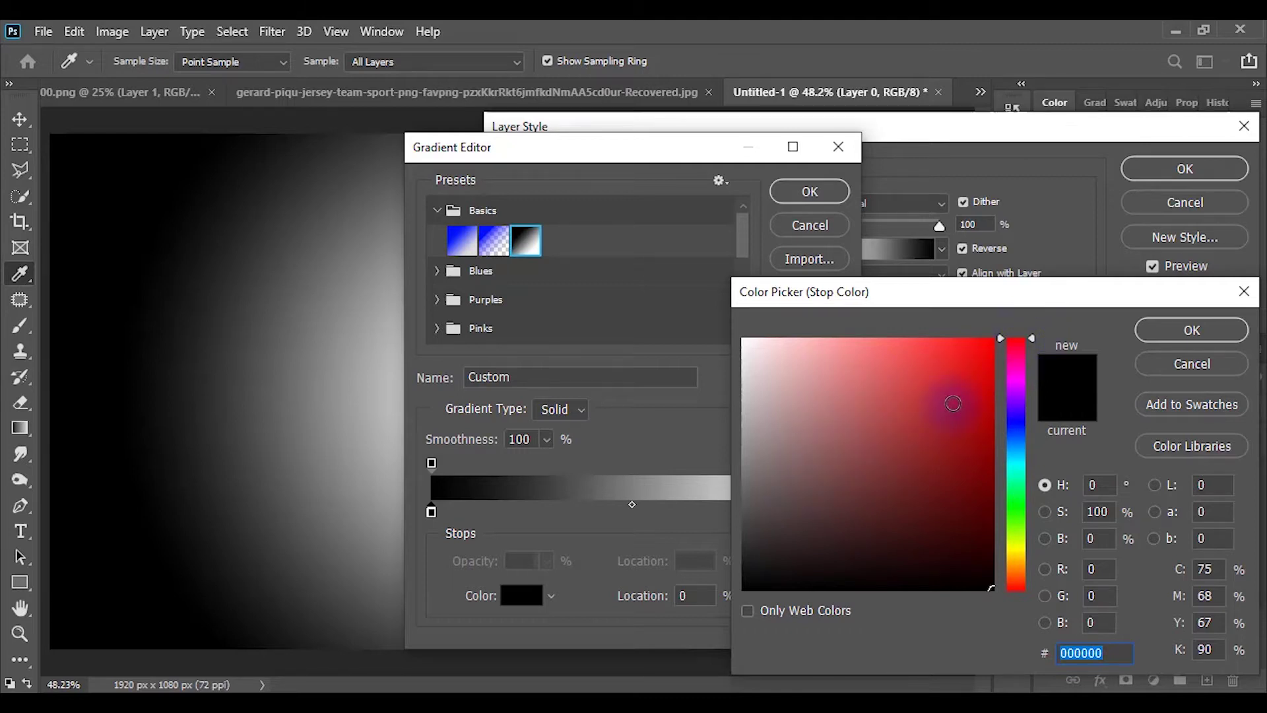
drag(1033, 342, 1033, 422)
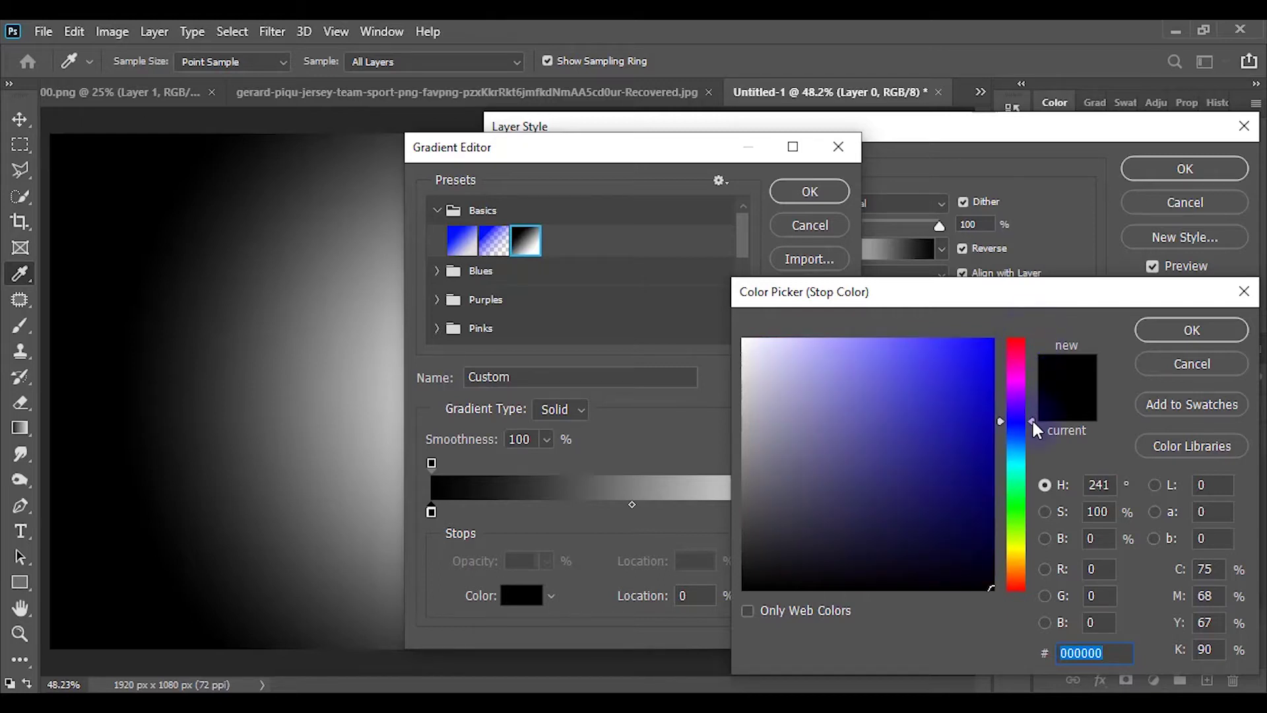
click(814, 490)
drag(814, 491, 811, 486)
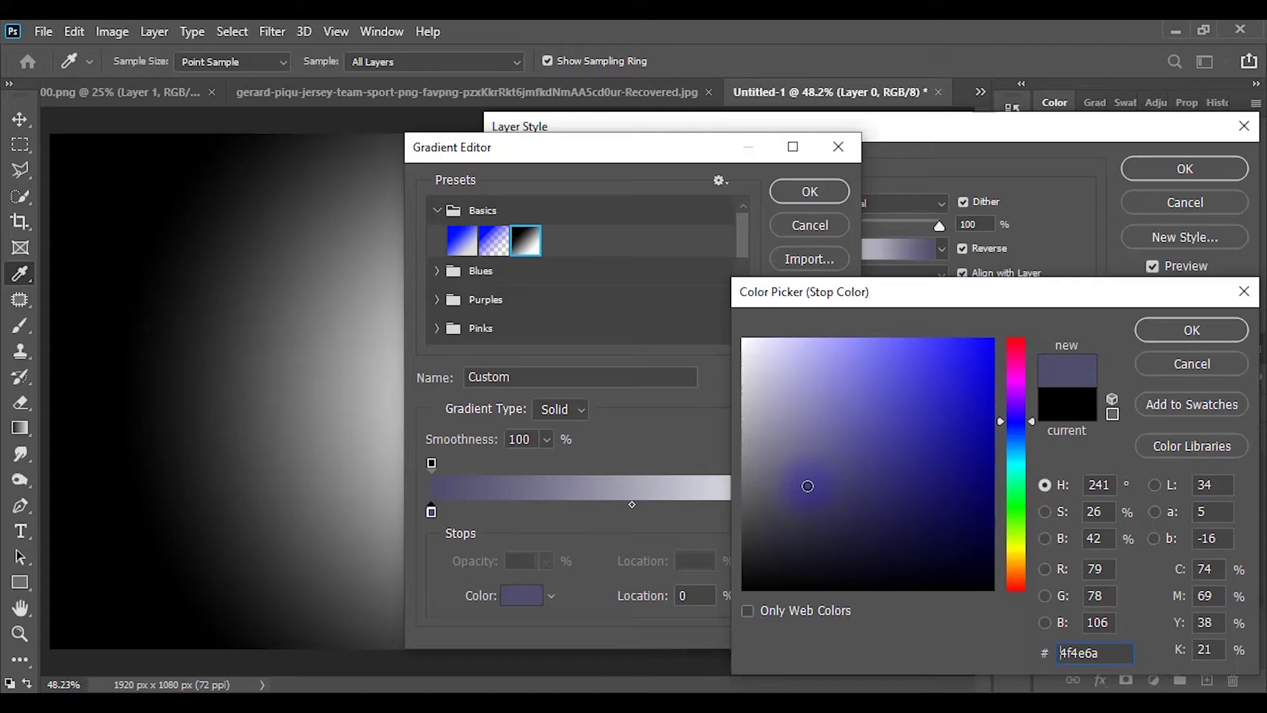
drag(807, 489, 809, 476)
click(1159, 328)
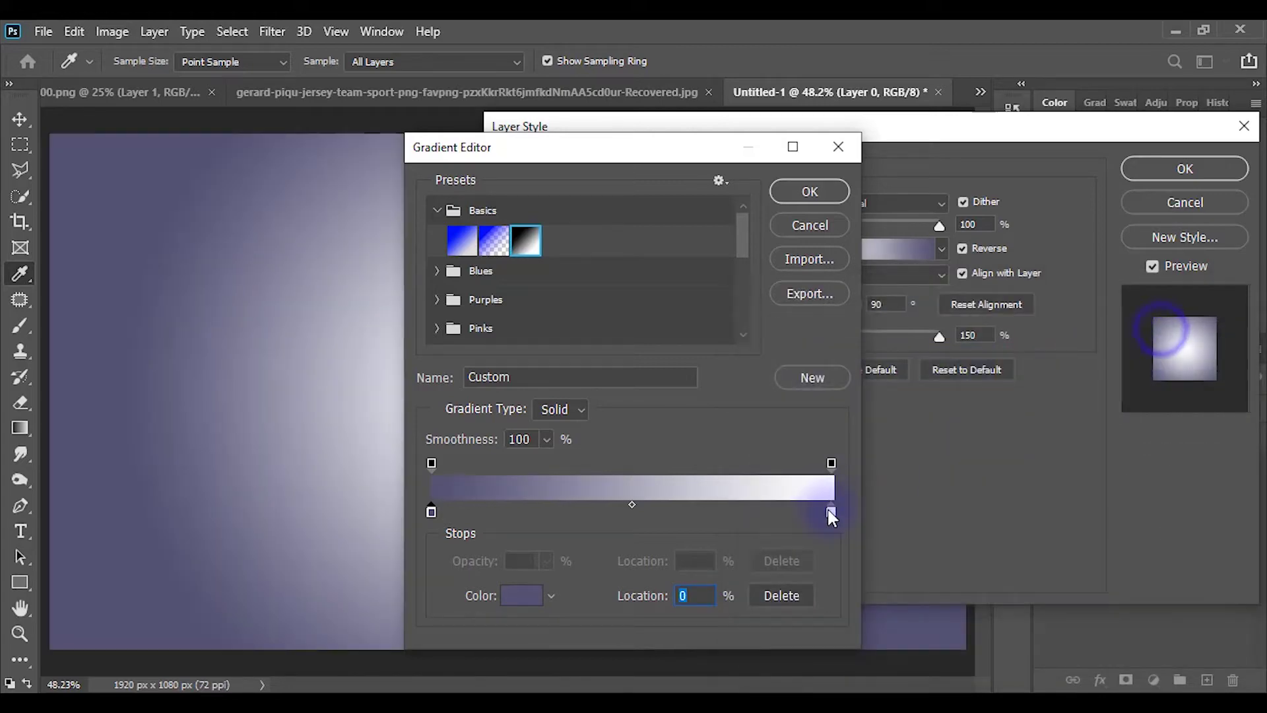
Change the gradient's white color stop at location 100% to a muted dark red and apply the overlay to the background
click(830, 510)
click(522, 595)
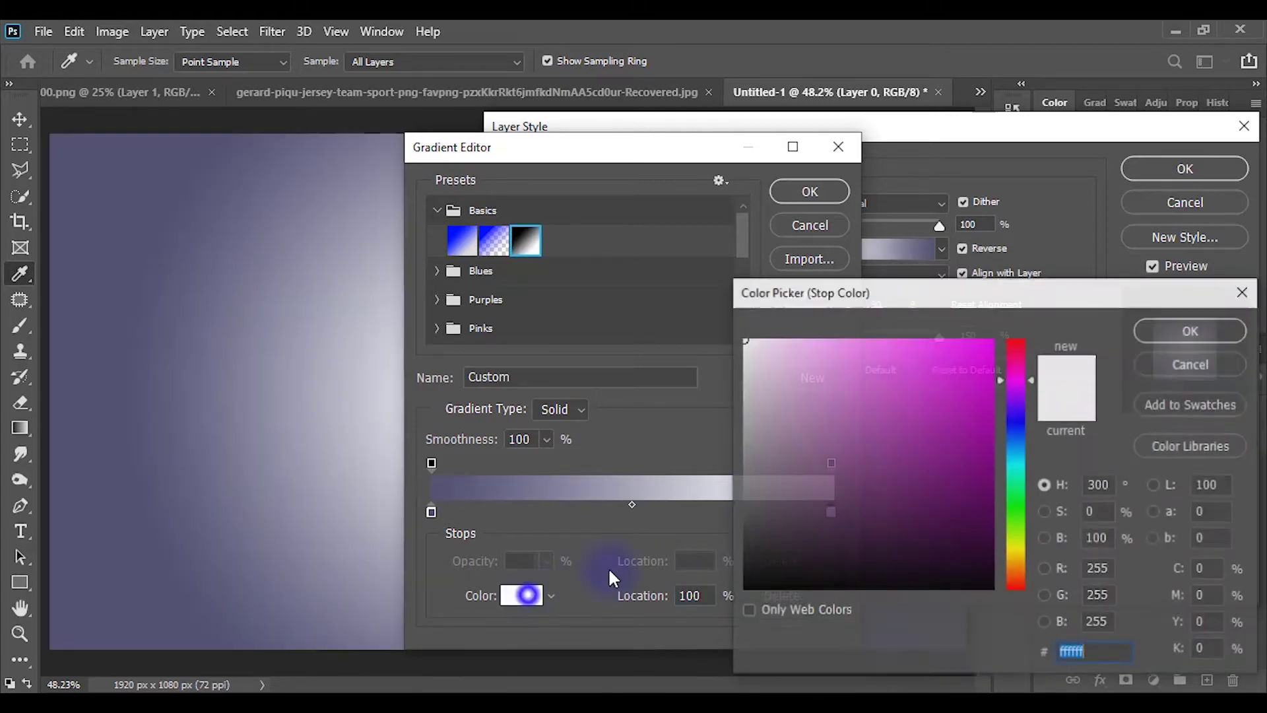
drag(1032, 378, 996, 337)
drag(835, 457, 847, 487)
click(1188, 328)
click(810, 192)
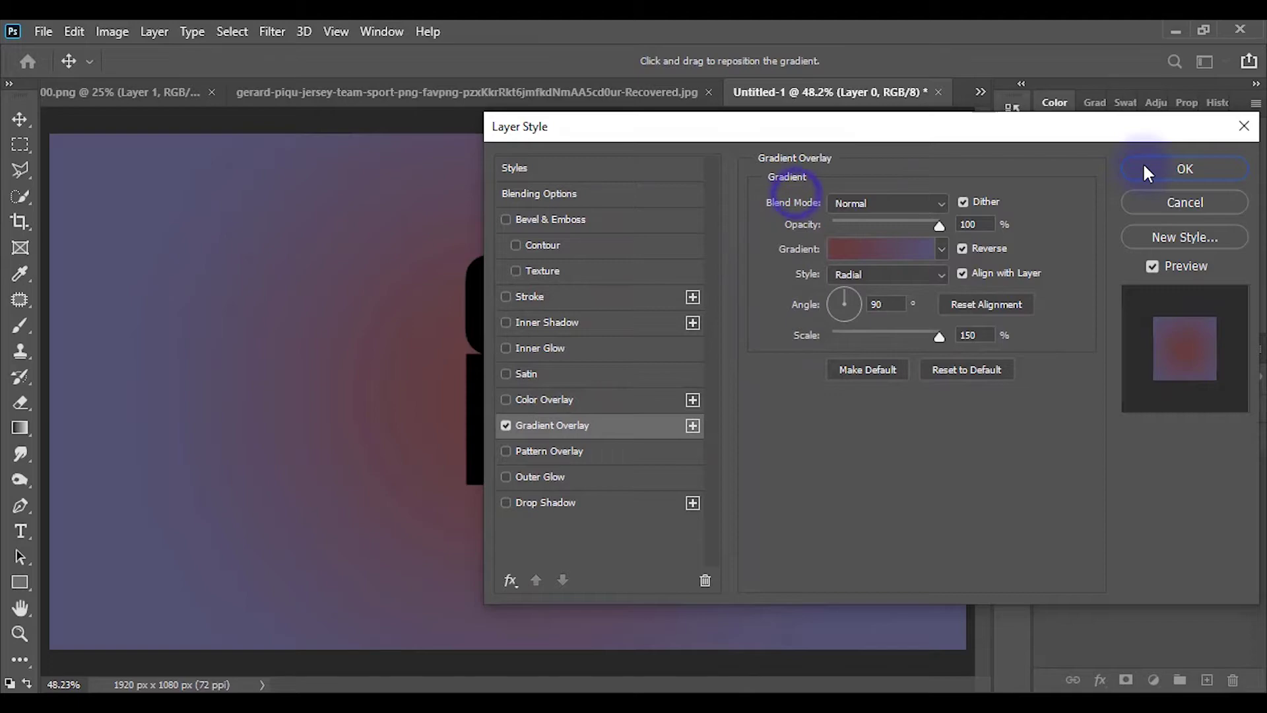
click(1185, 169)
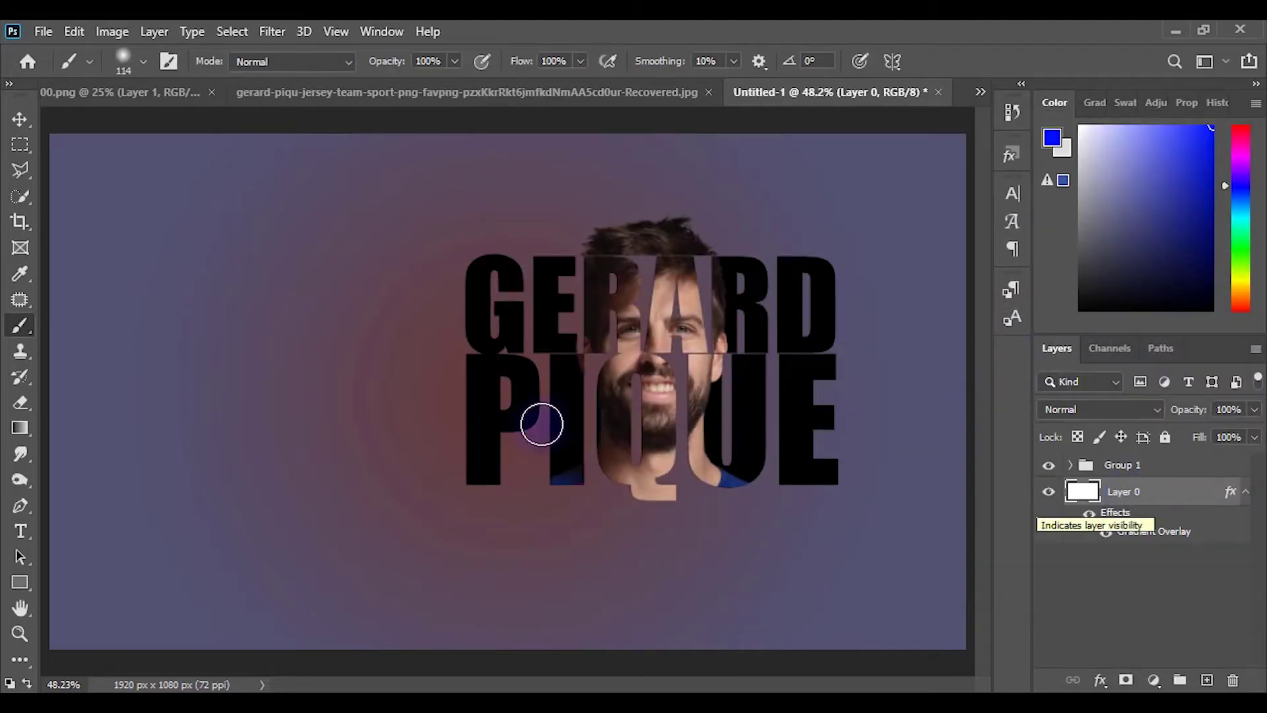
Copy the full-body player cutout from the gerard-piqu-jersey document into Untitled-1, directly above the background layer
click(357, 93)
click(19, 120)
drag(500, 251, 403, 360)
drag(394, 298, 378, 357)
Scale the full-body player to about 28.8% and place him left of the name, around X 418 px, Y 471 px
key(ctrl+t)
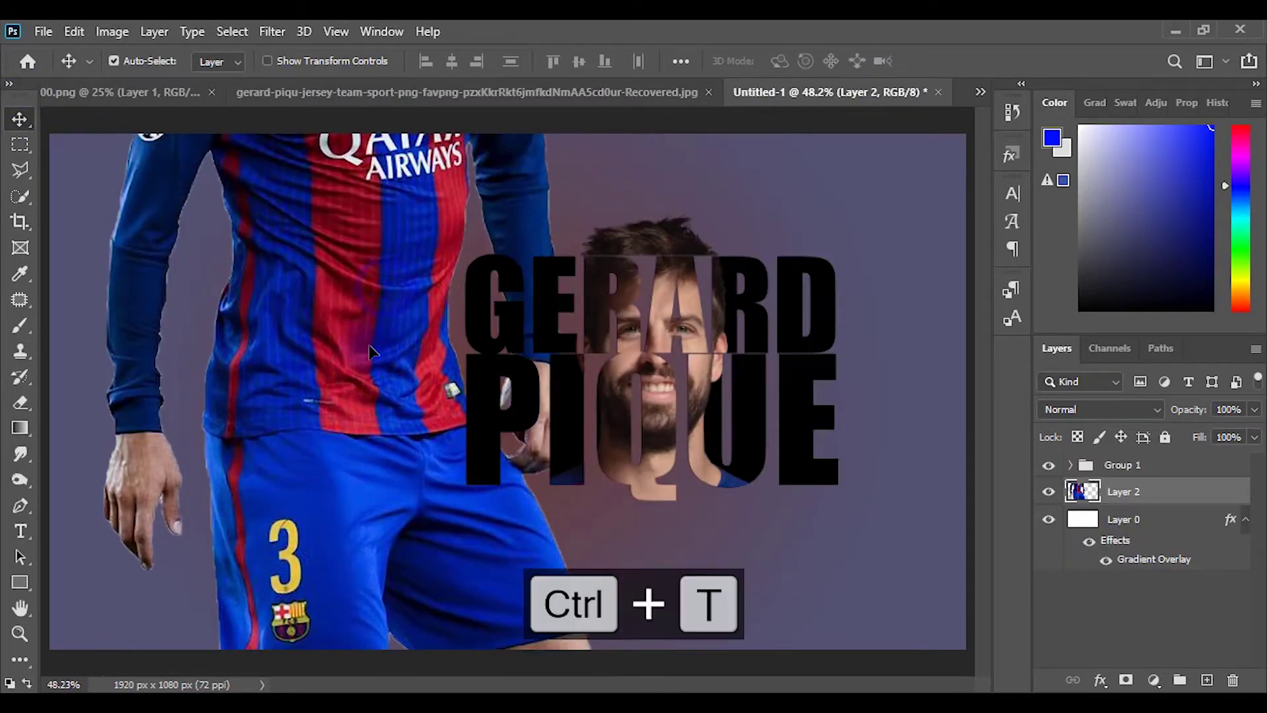
drag(103, 430, 456, 429)
drag(517, 277, 258, 225)
drag(203, 383, 328, 365)
drag(246, 367, 241, 360)
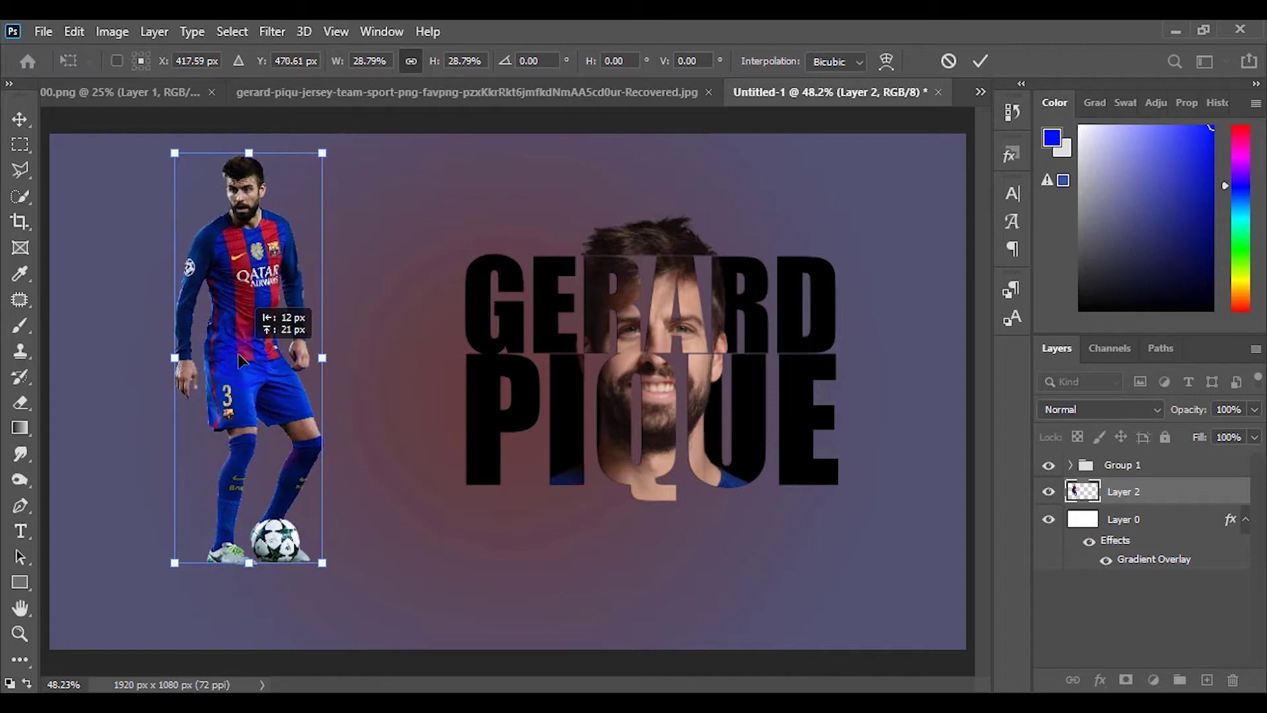
key(Return)
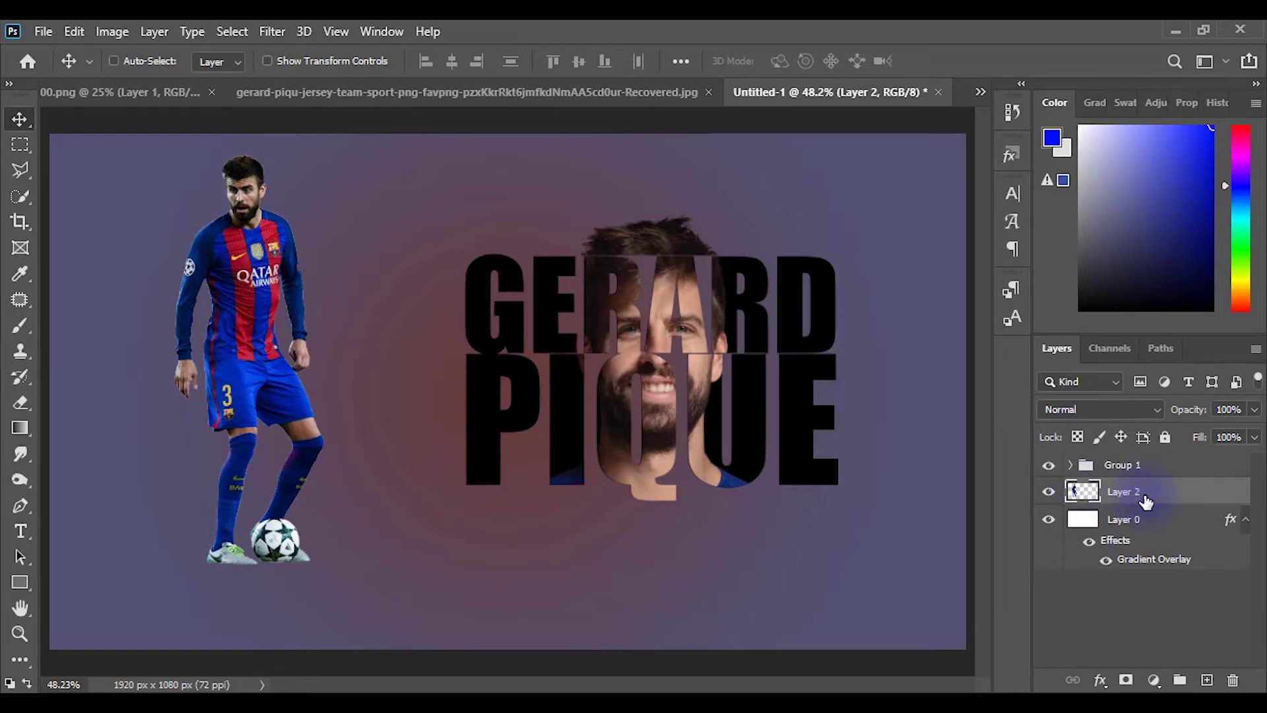
Duplicate the full-body player layer and flip the copy vertically
key(ctrl+j)
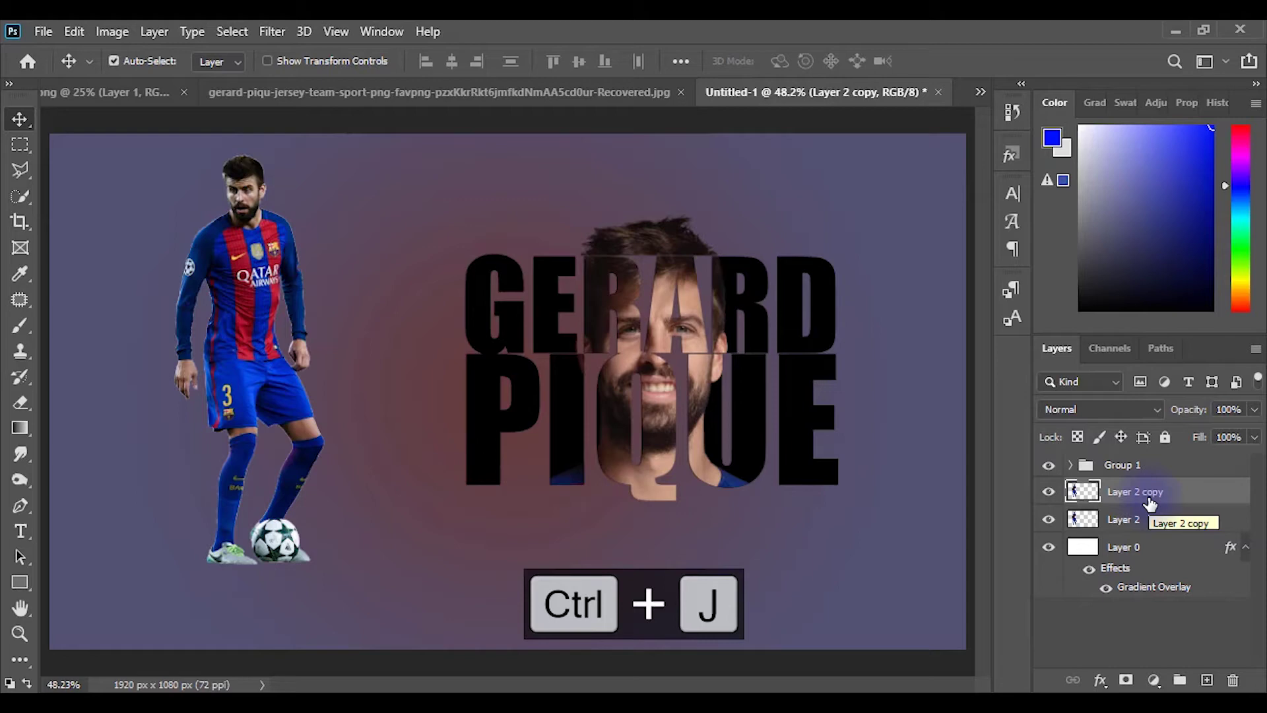
key(ctrl+t)
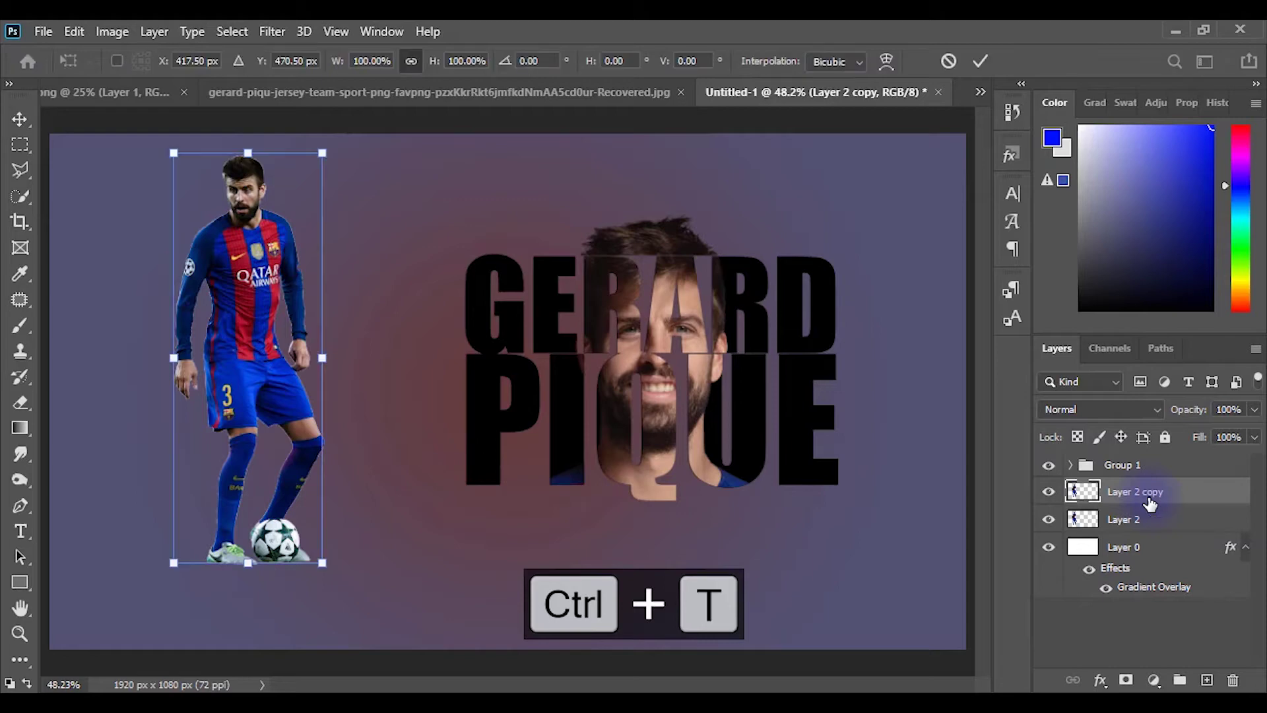
right_click(244, 318)
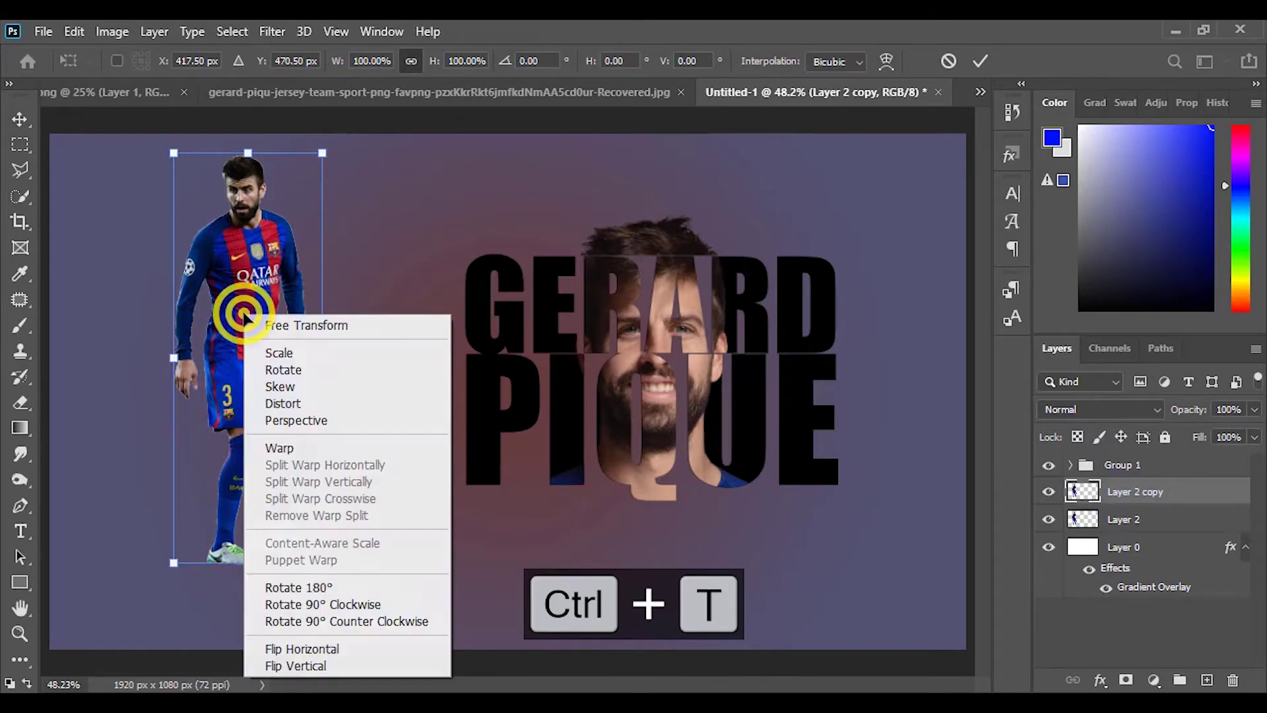
click(334, 668)
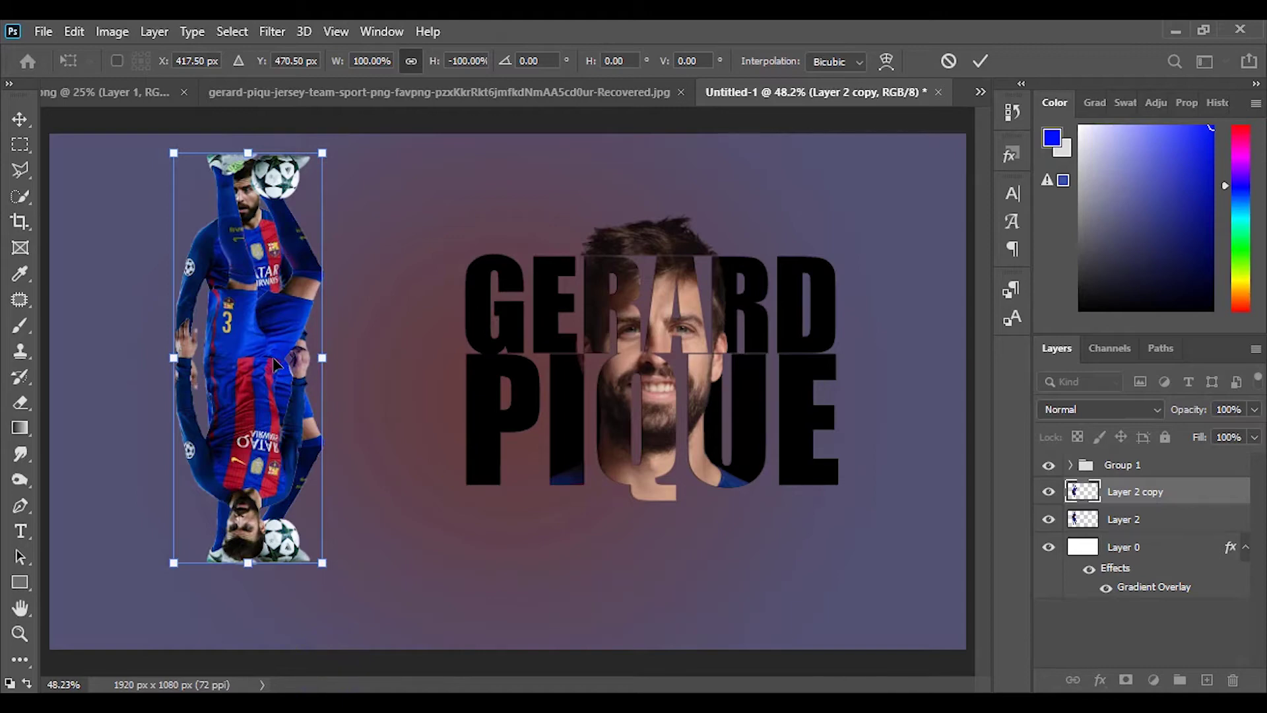
Move the flipped copy straight down to about Y 1340 px so it mirrors the player just beneath his feet
drag(290, 312, 286, 591)
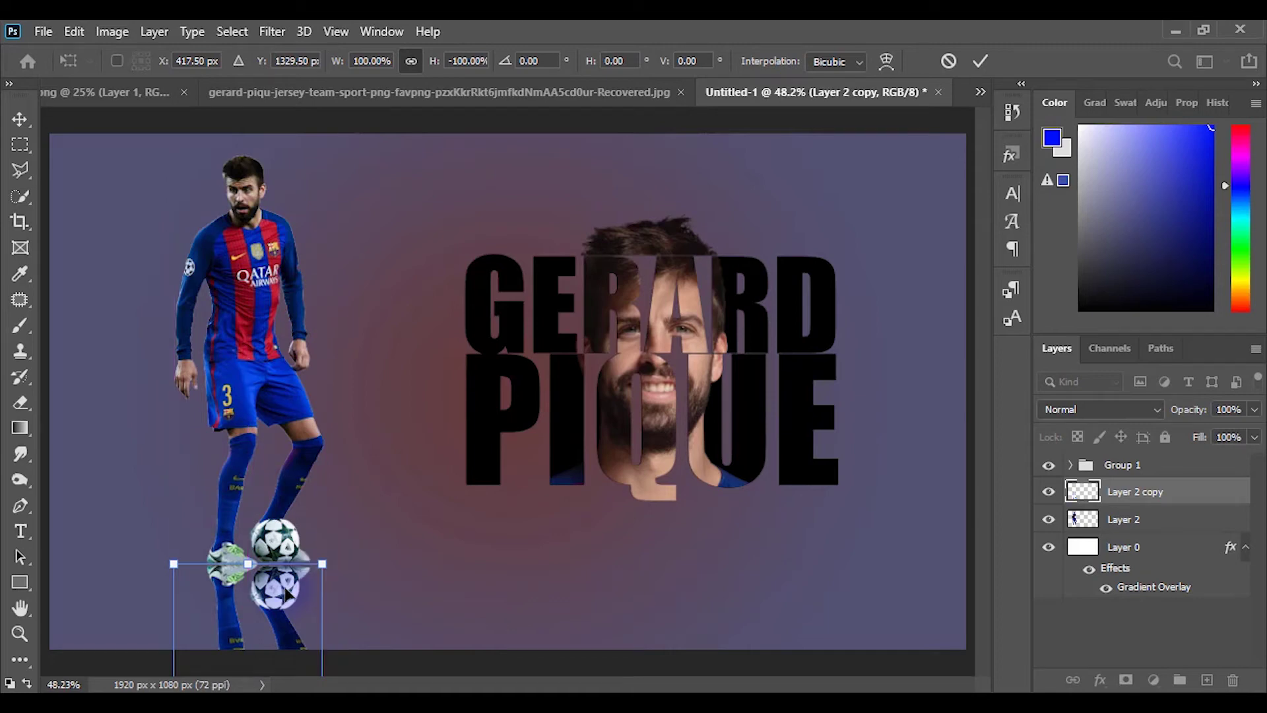
key(Down)
key(Down)
key(Down)
key(Down)
key(Down)
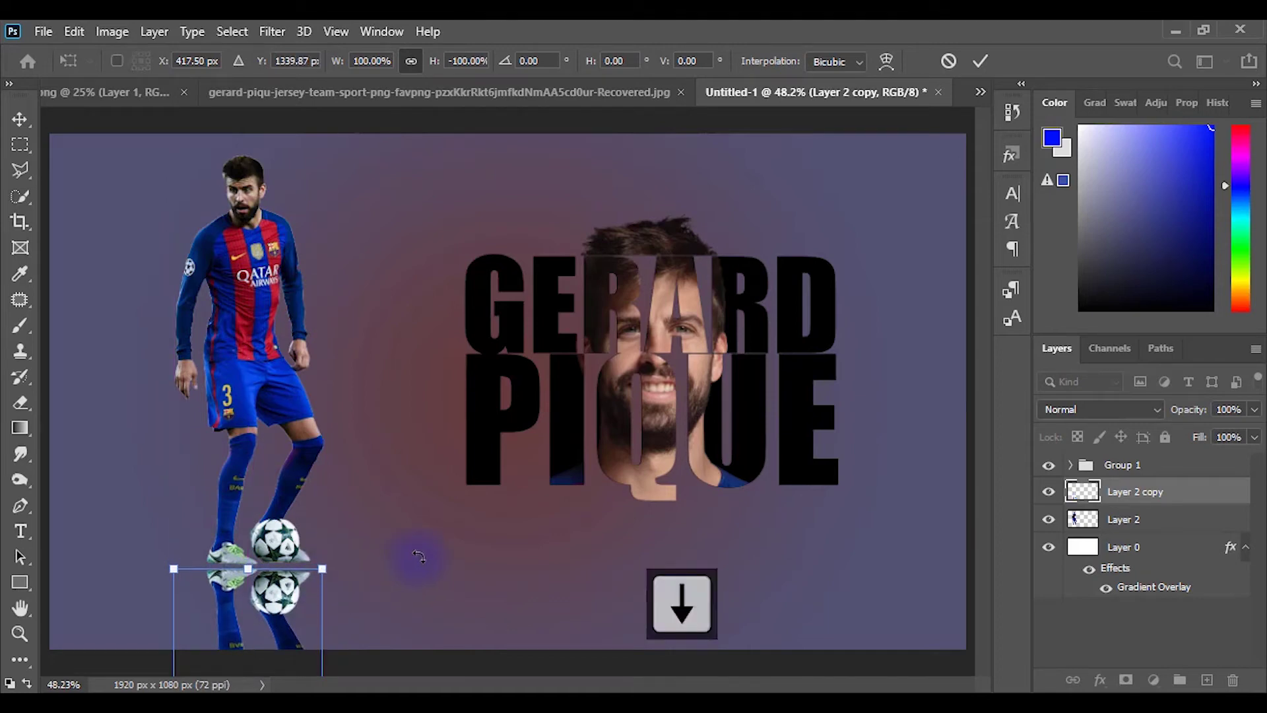
click(25, 129)
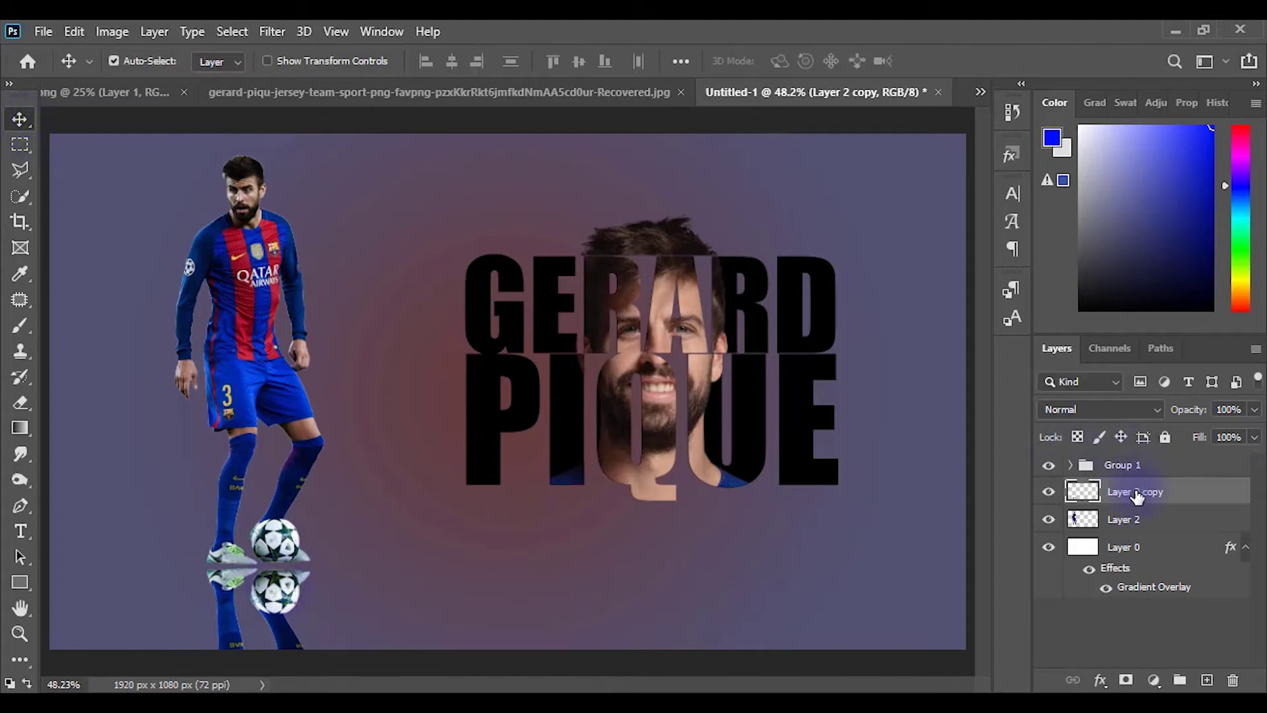
Add a layer mask to the flipped copy and fade the reflection with a black-to-white radial gradient
click(1127, 681)
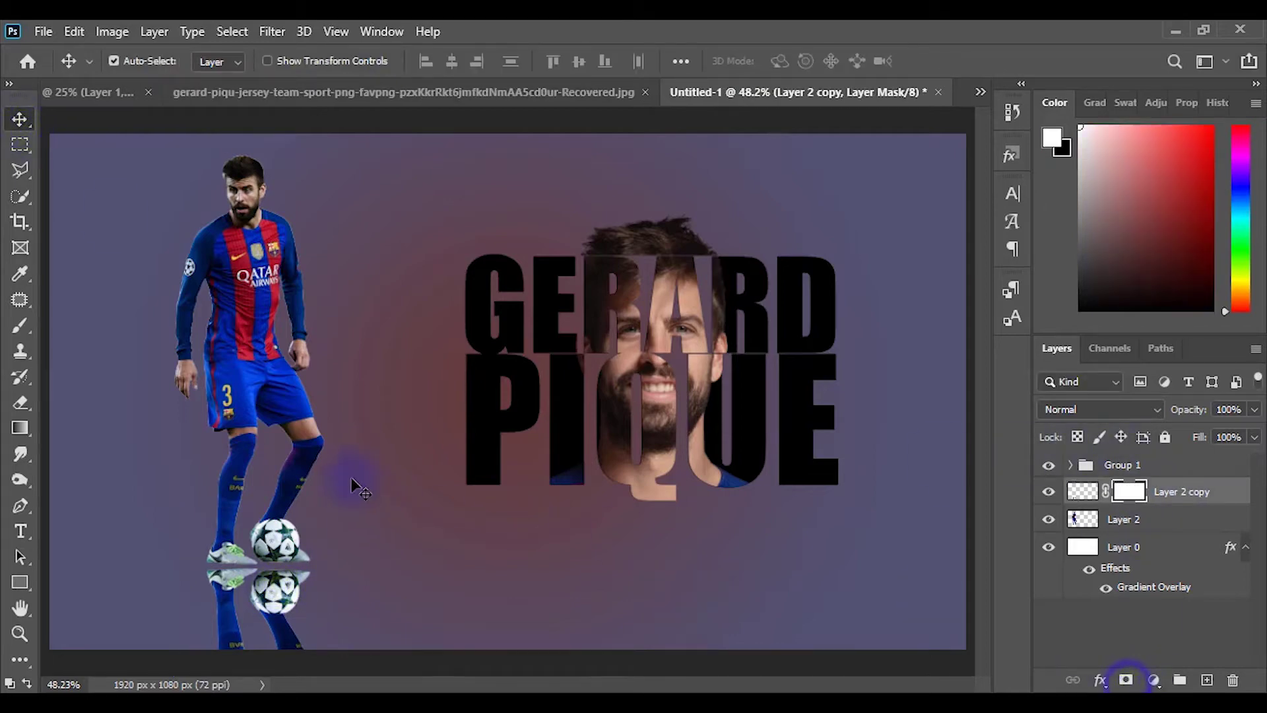
click(25, 429)
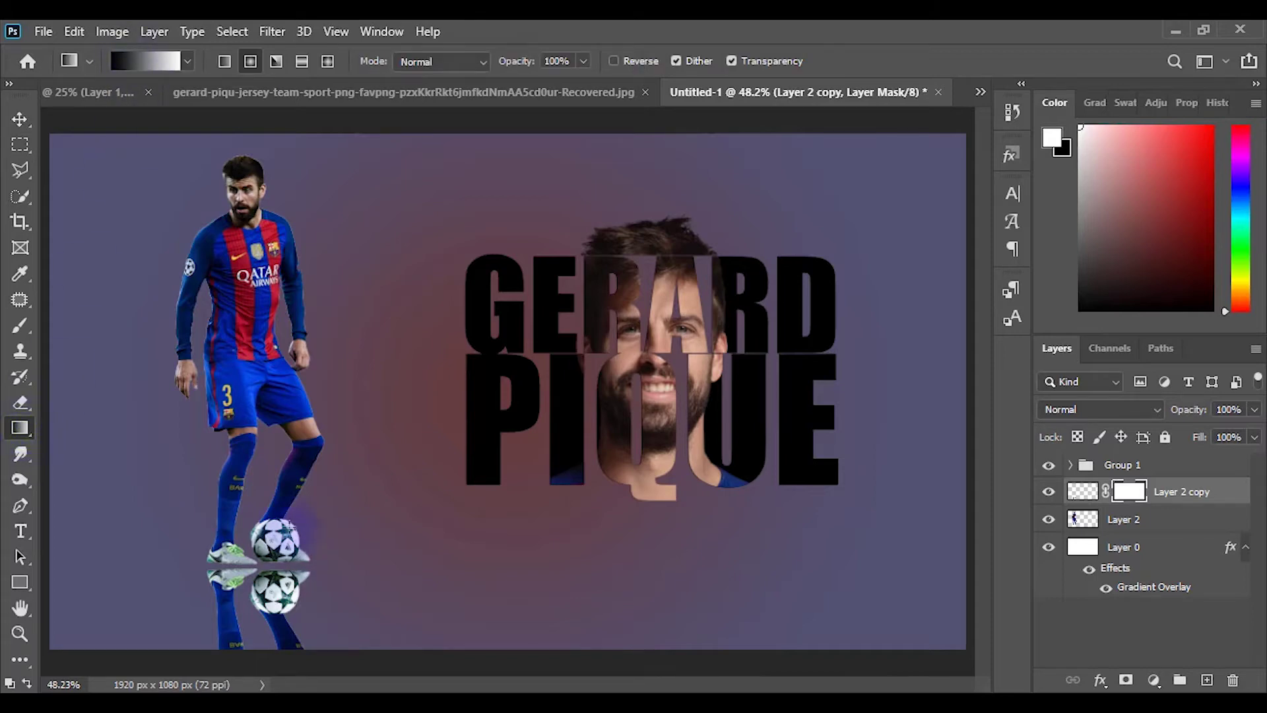
key(ctrl+minus)
key(ctrl+minus)
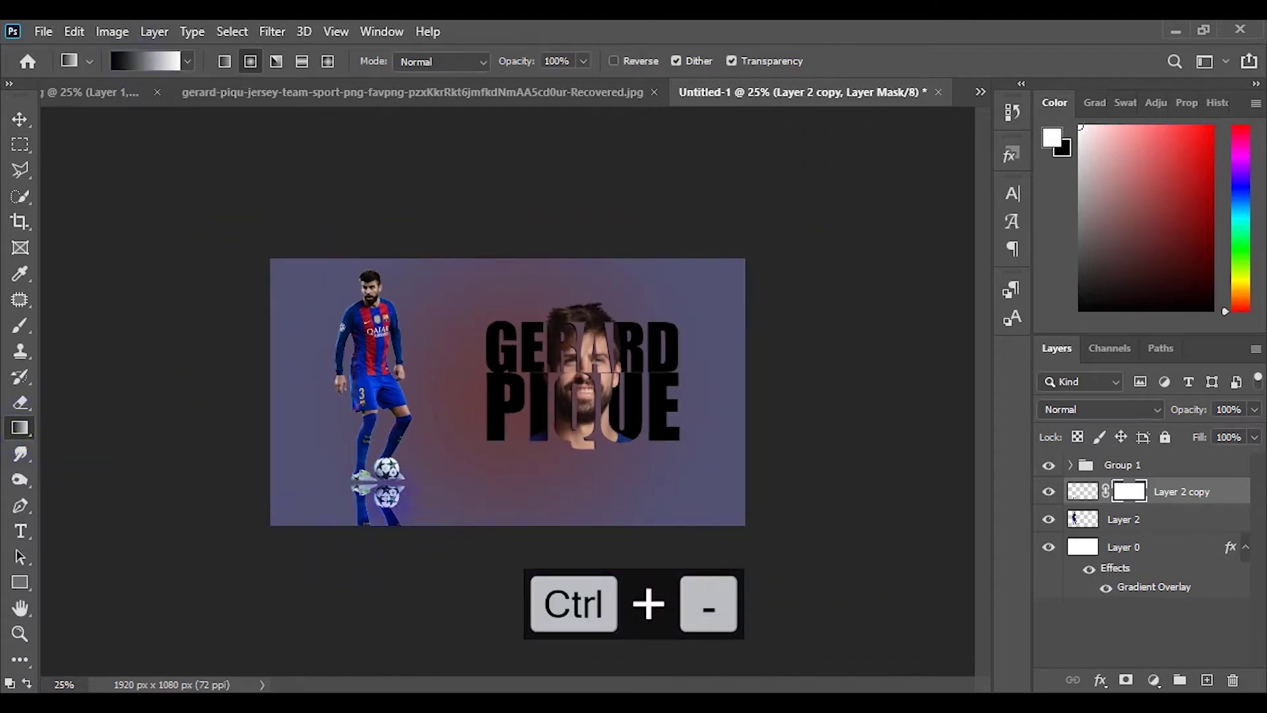
drag(381, 615, 379, 507)
drag(384, 441, 386, 475)
key(ctrl+0)
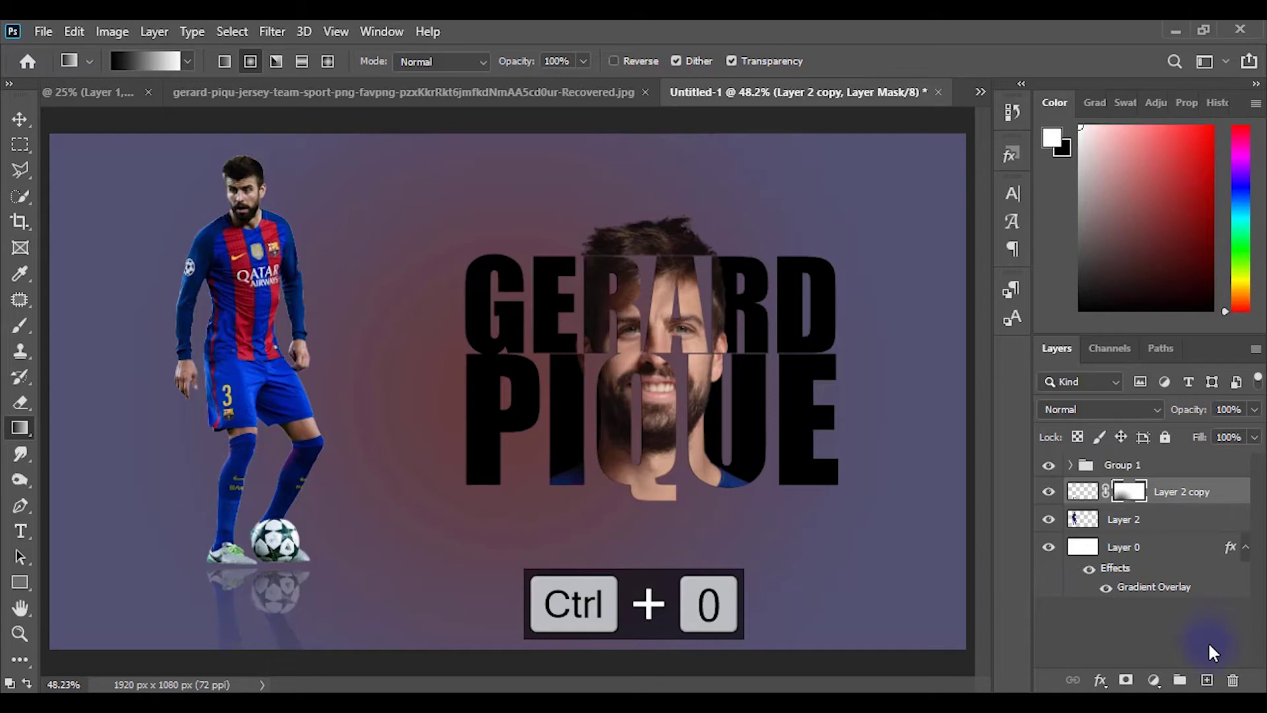
Create a new layer above the reflection and dab a soft black brush spot between the player's foot and the ball as a shadow
click(1206, 681)
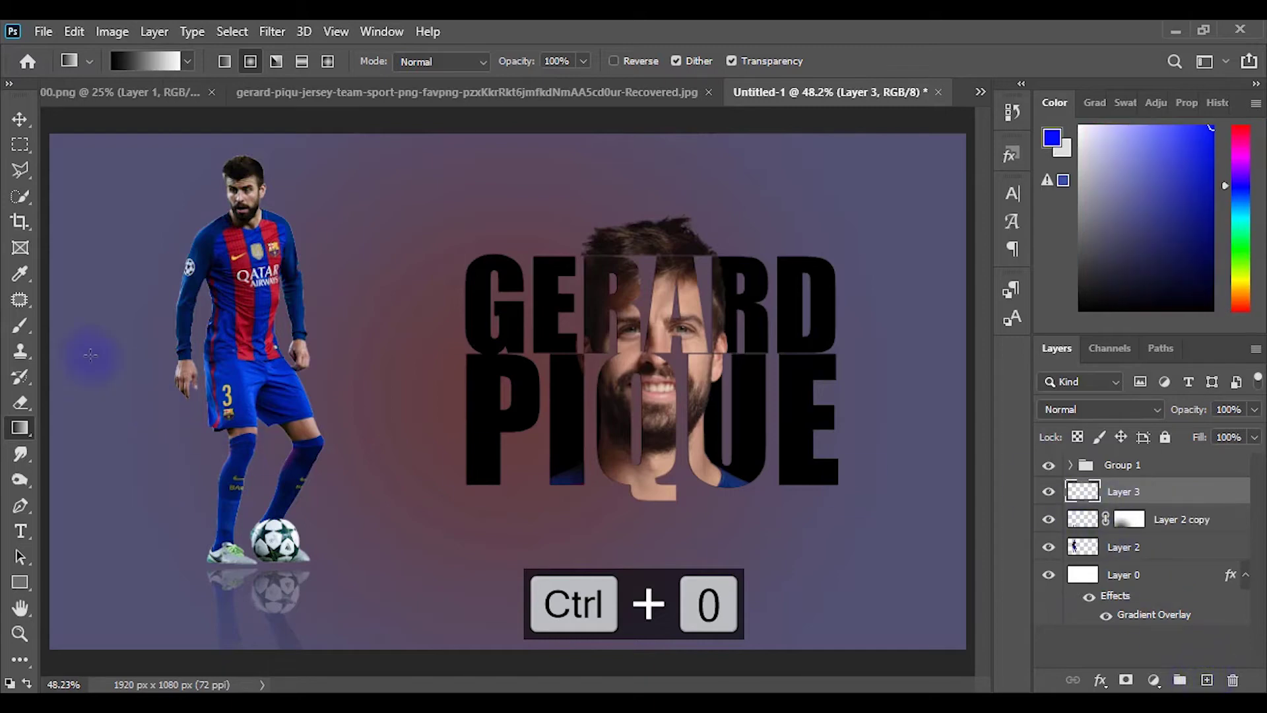
click(24, 328)
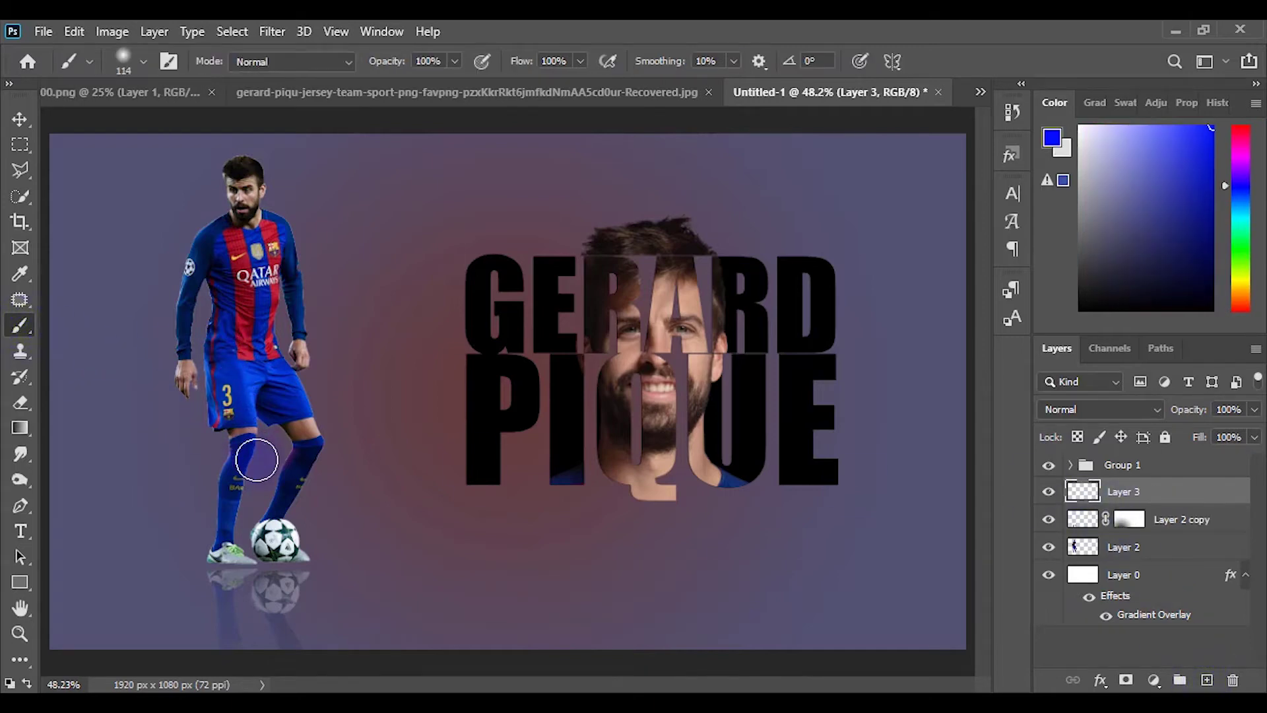
drag(1164, 300, 1160, 356)
alt+right_click(259, 563)
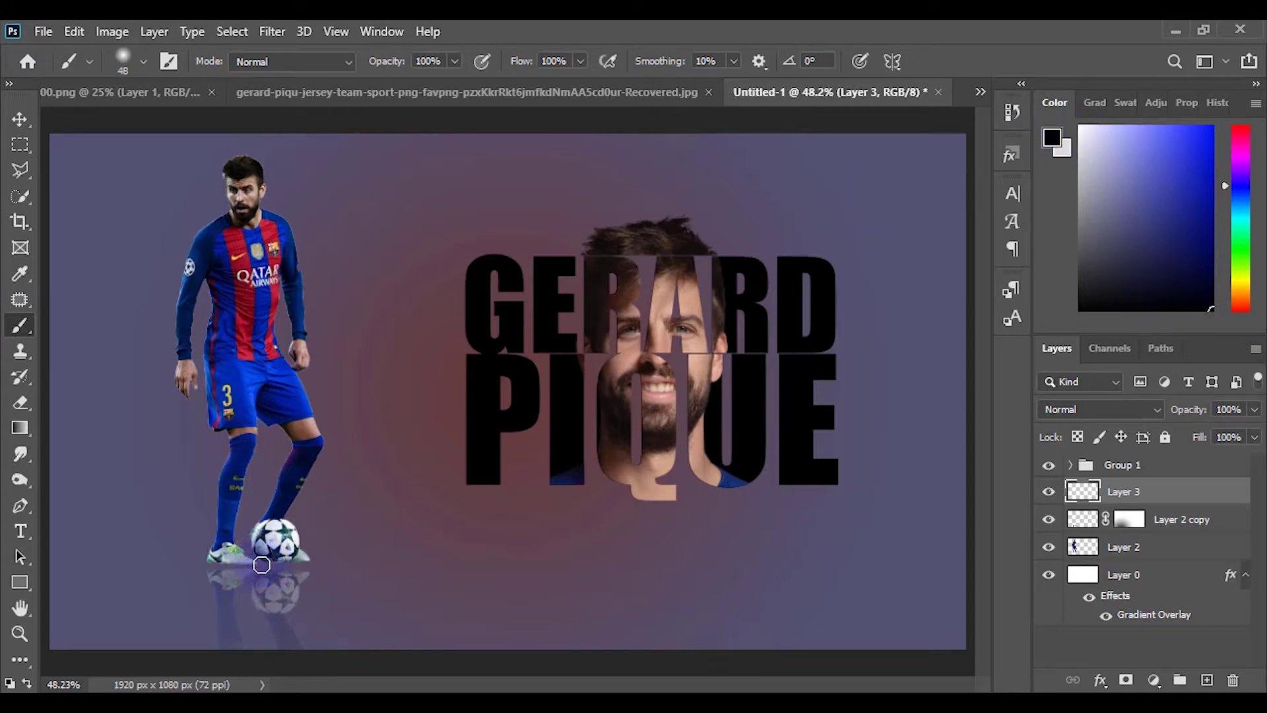
alt+right_click(262, 565)
click(263, 566)
Transform the shadow spot to about 328% width and 48% height so it lies flat beneath the player's feet and ball
key(ctrl+t)
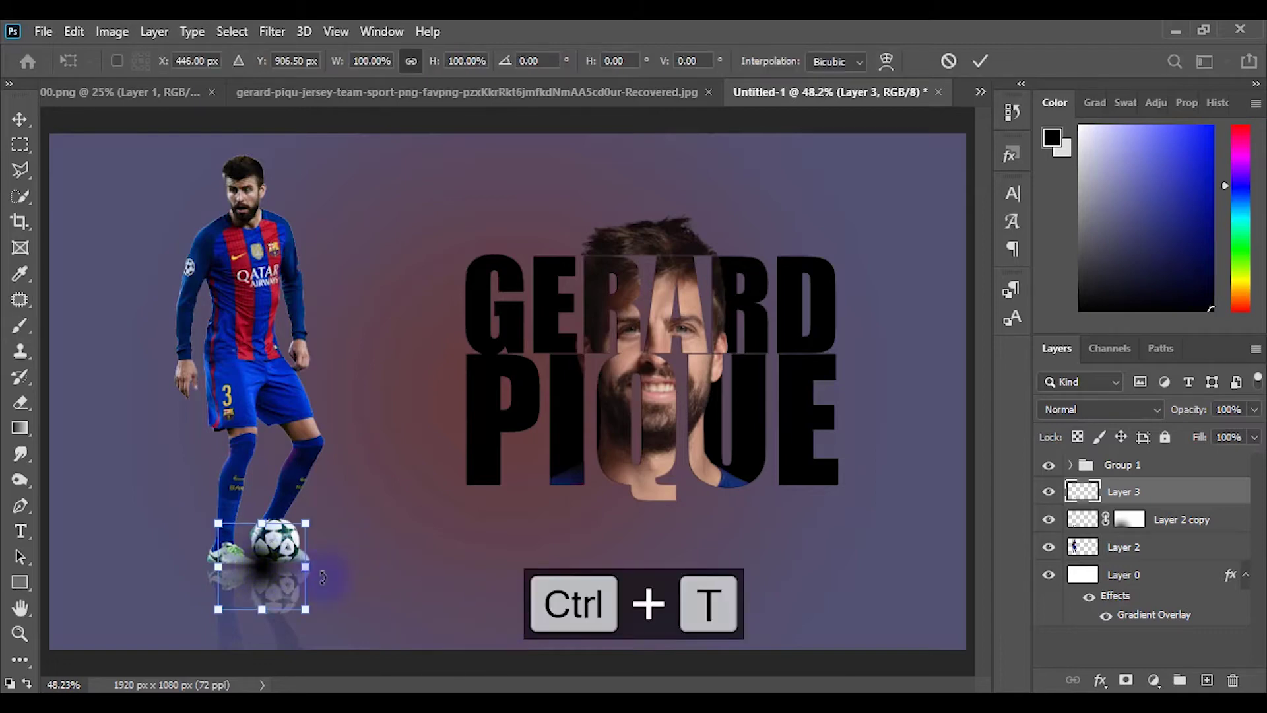
drag(304, 566, 413, 566)
drag(214, 564, 126, 567)
drag(285, 569, 282, 569)
drag(266, 524, 276, 572)
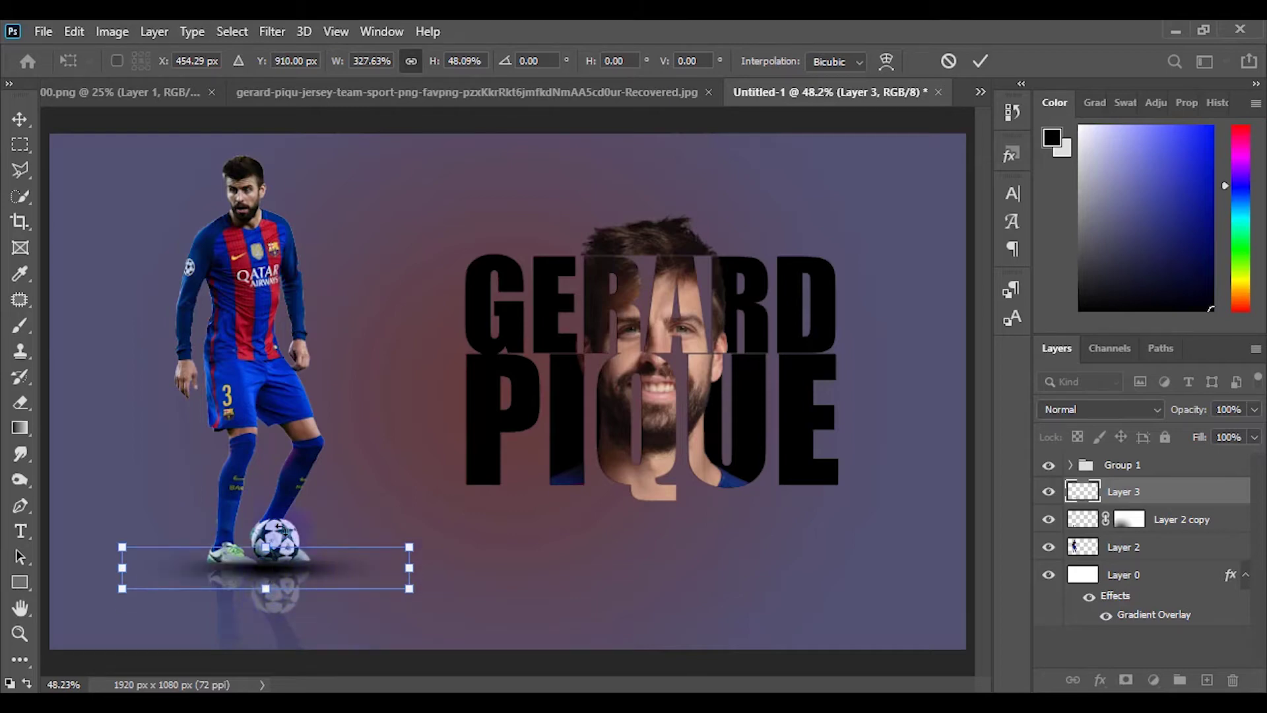
key(Return)
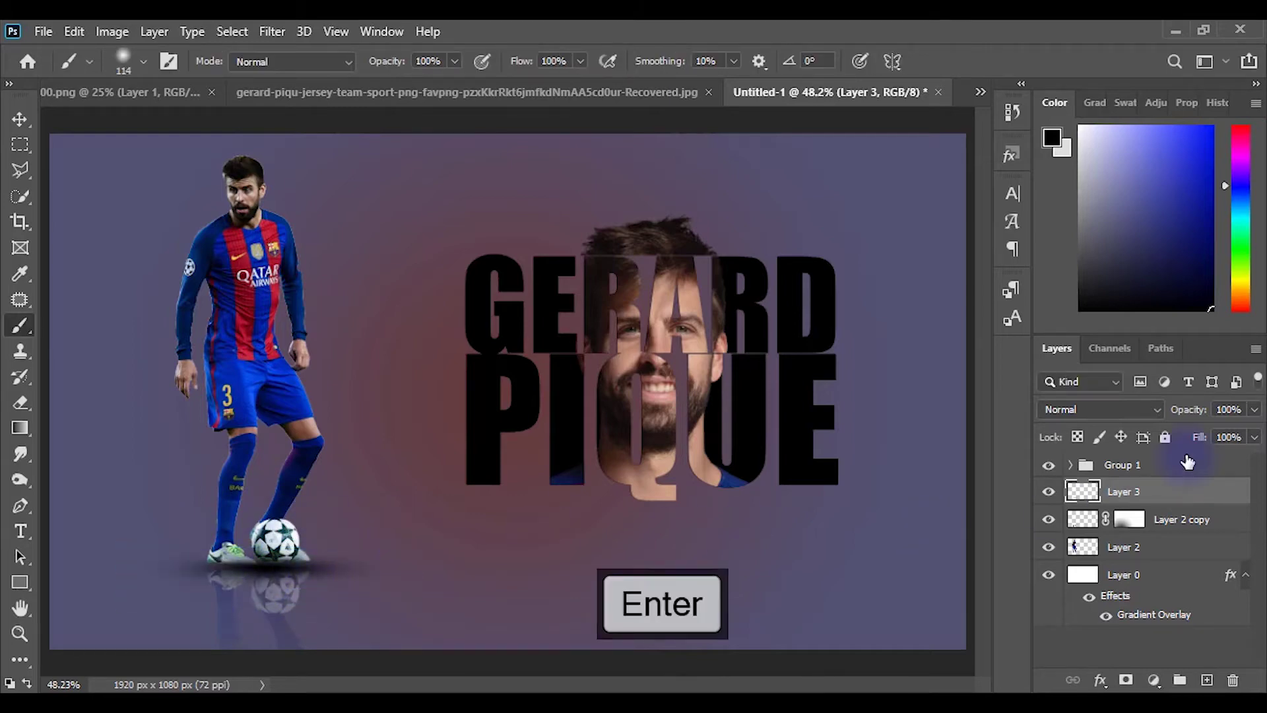
Move the shadow layer below the full-body player layer and lower its opacity to 63%
drag(1153, 499, 1131, 548)
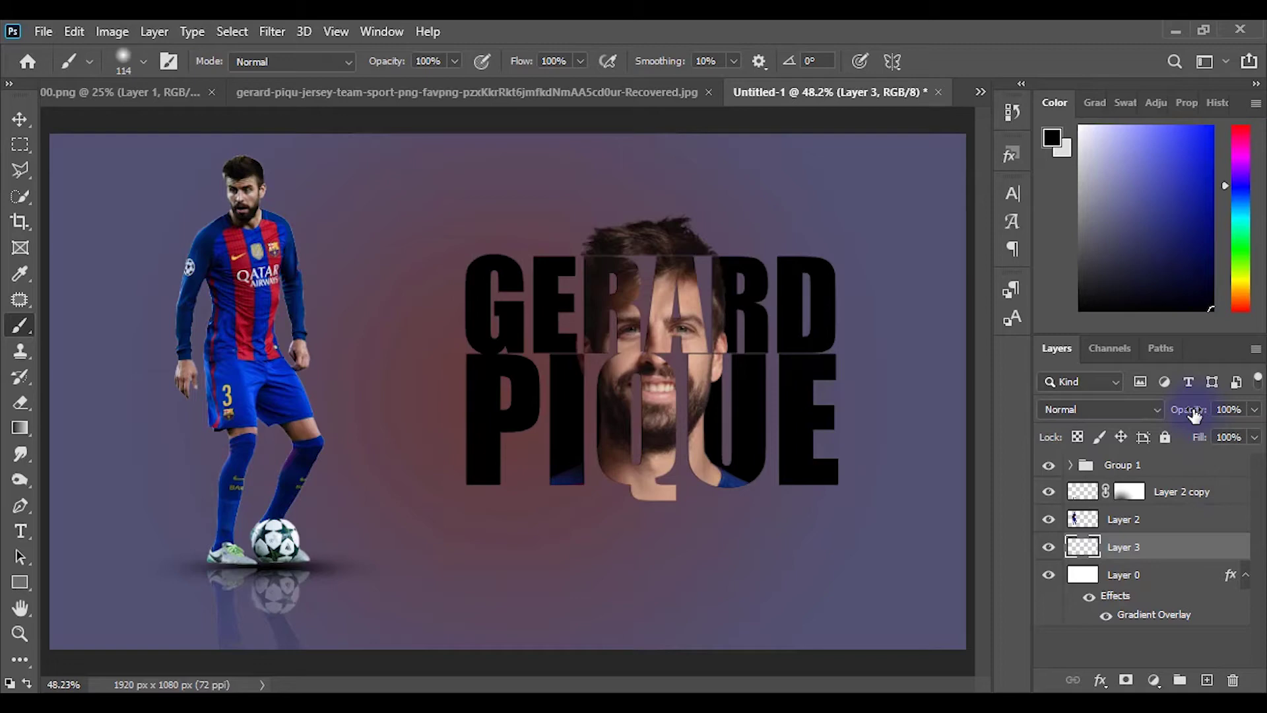
drag(1187, 418, 1139, 521)
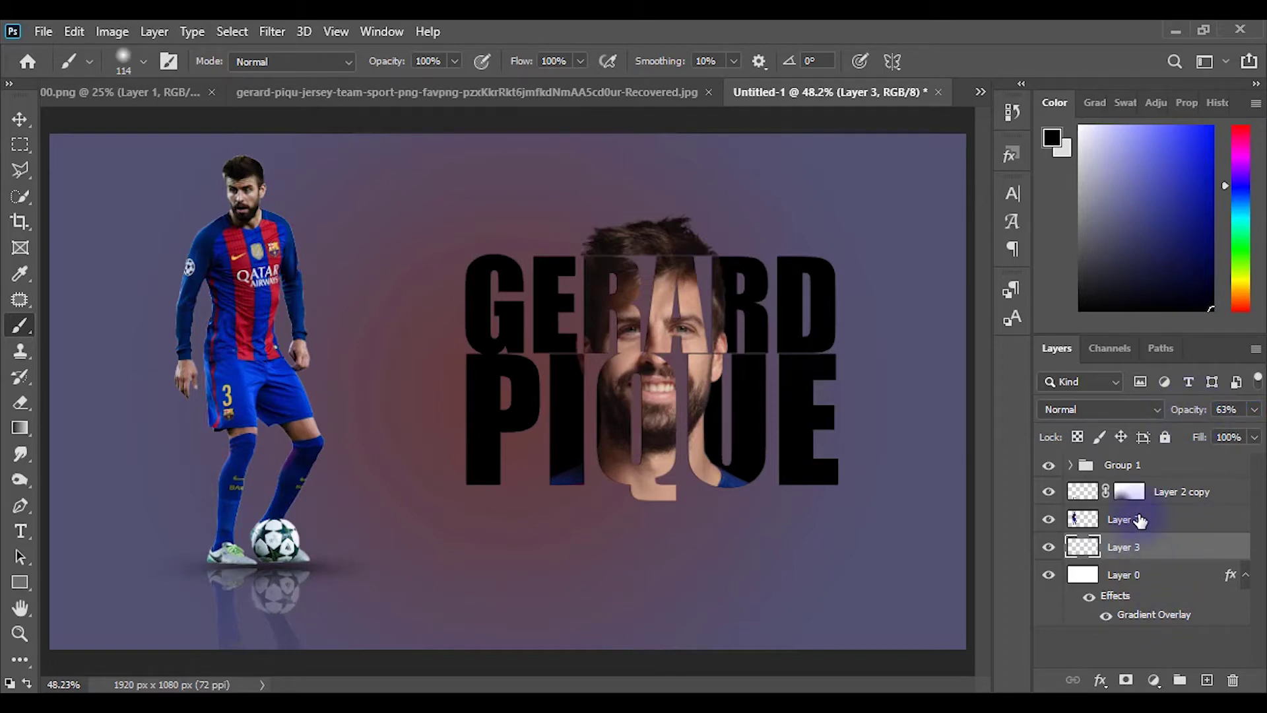
Group the reflection, player and shadow layers, and check the contents of both groups by hiding and reshowing them
click(1188, 491)
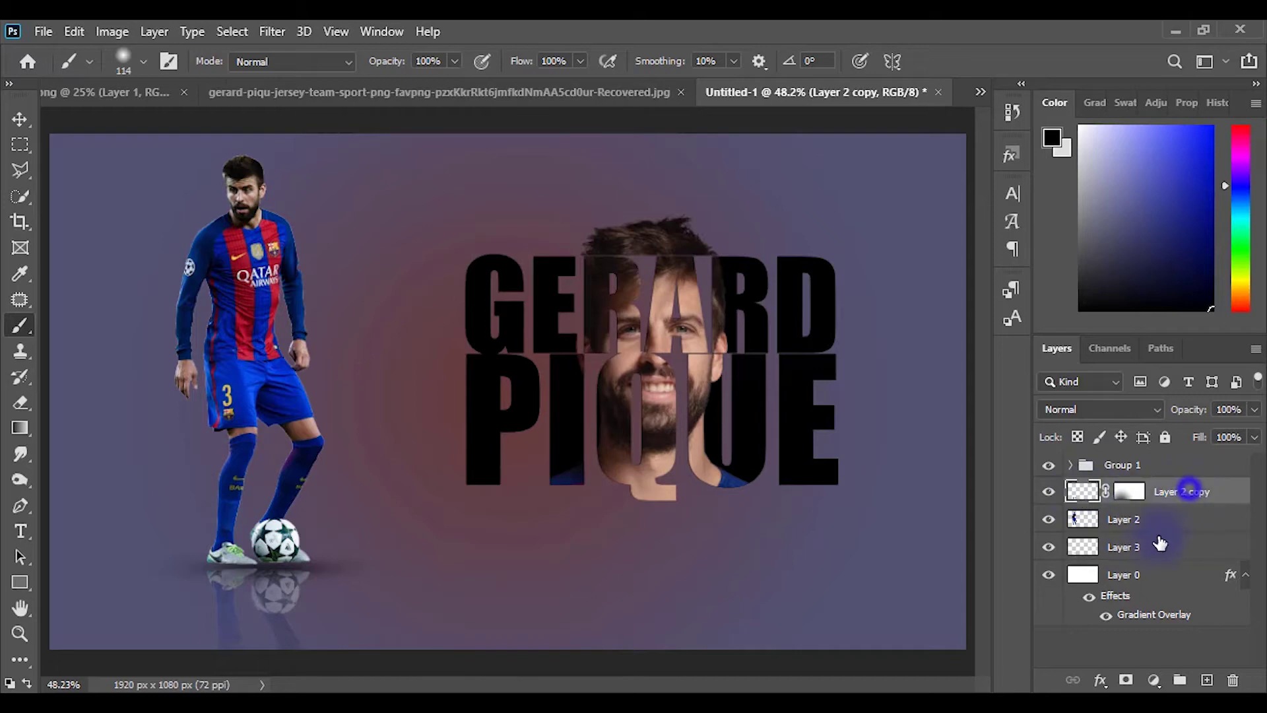
shift+click(1160, 545)
key(ctrl+g)
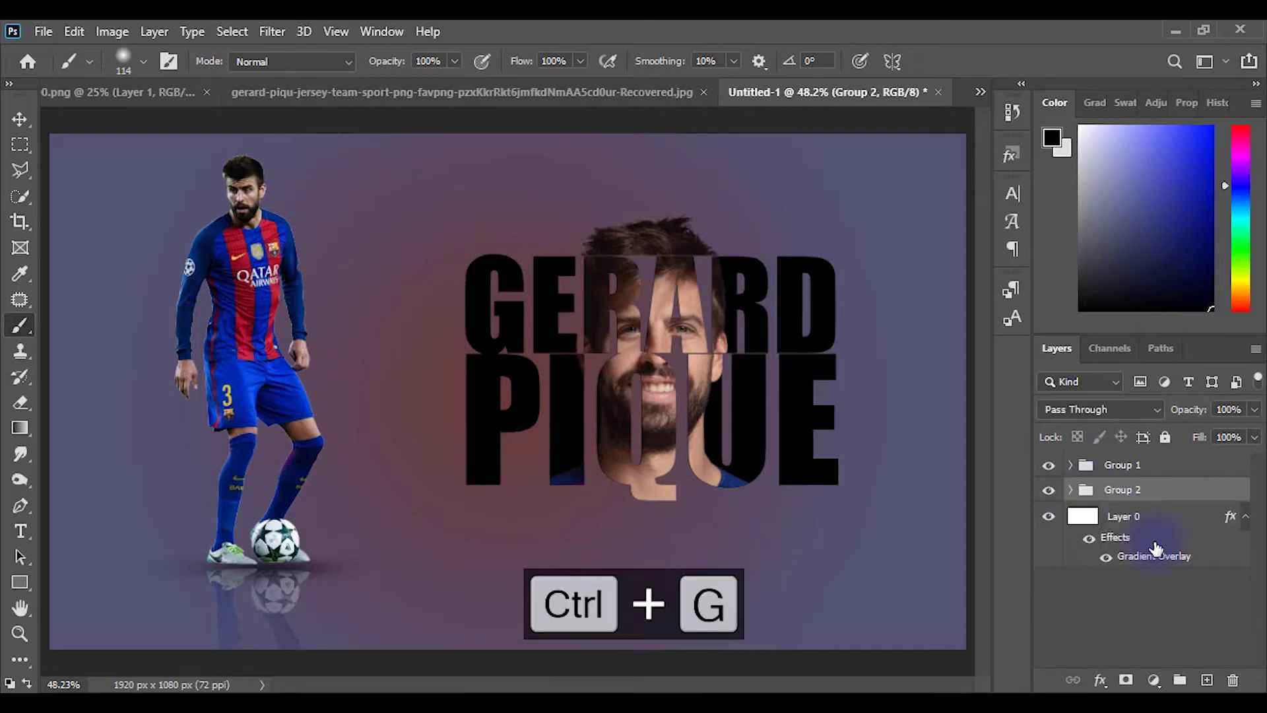
click(1049, 490)
click(1049, 492)
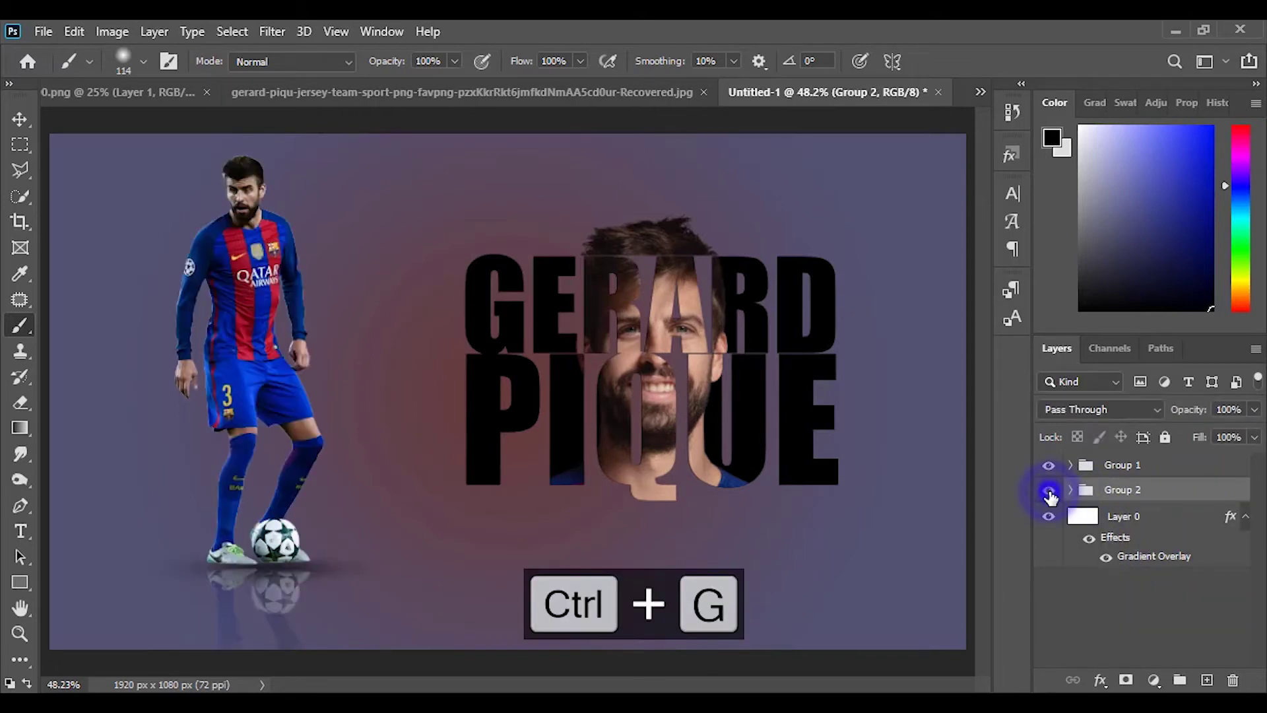
click(1049, 465)
click(1048, 466)
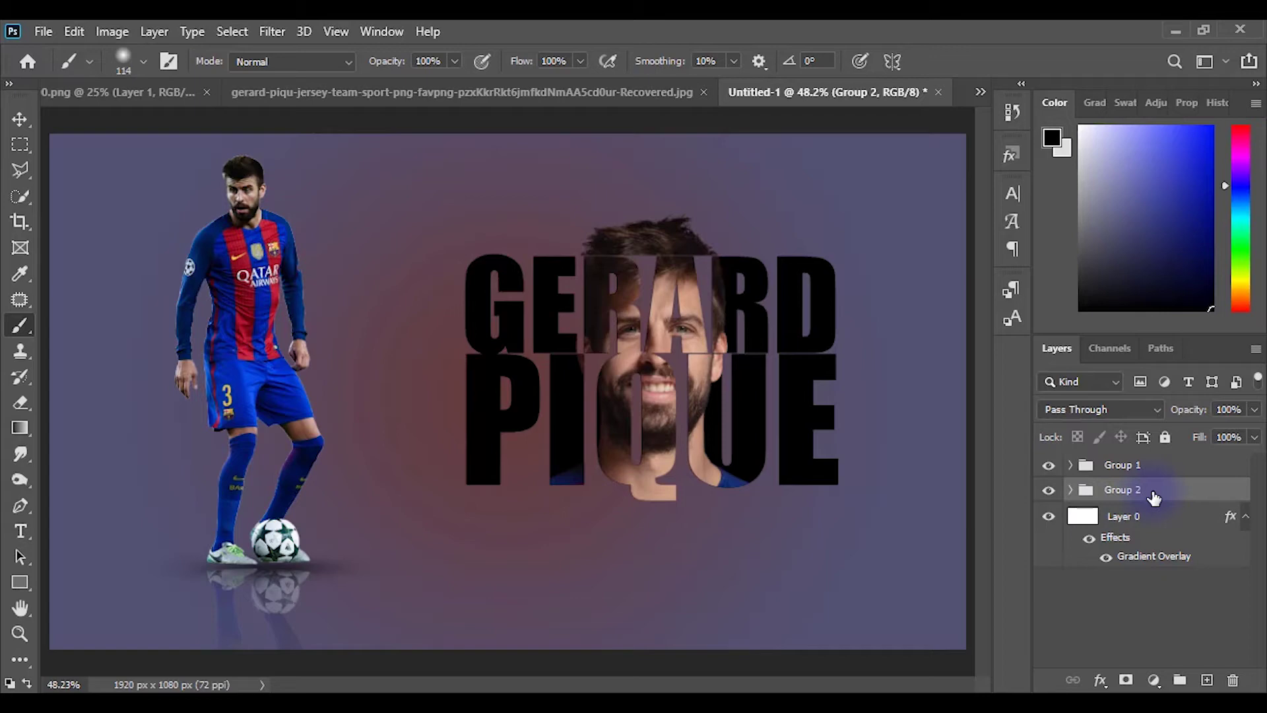
Shift the player group horizontally toward the name text, to open up space along the canvas's left edge
click(19, 118)
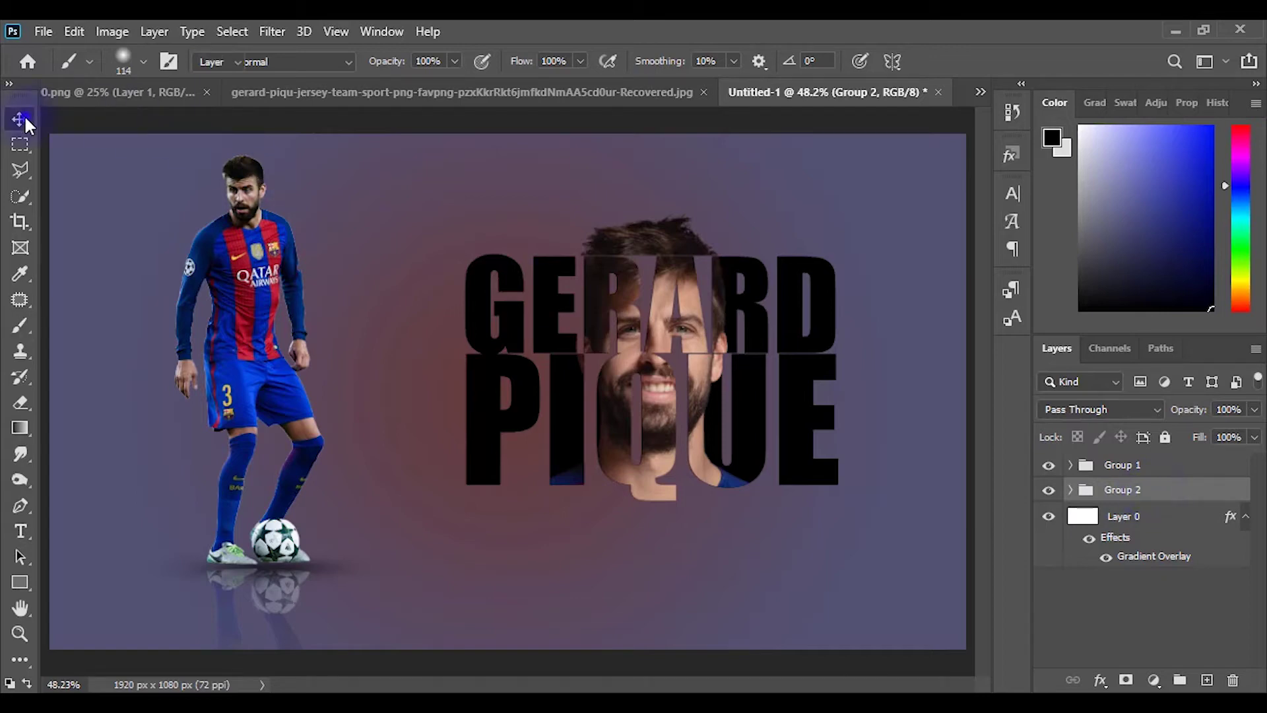
click(253, 371)
key(ctrl+z)
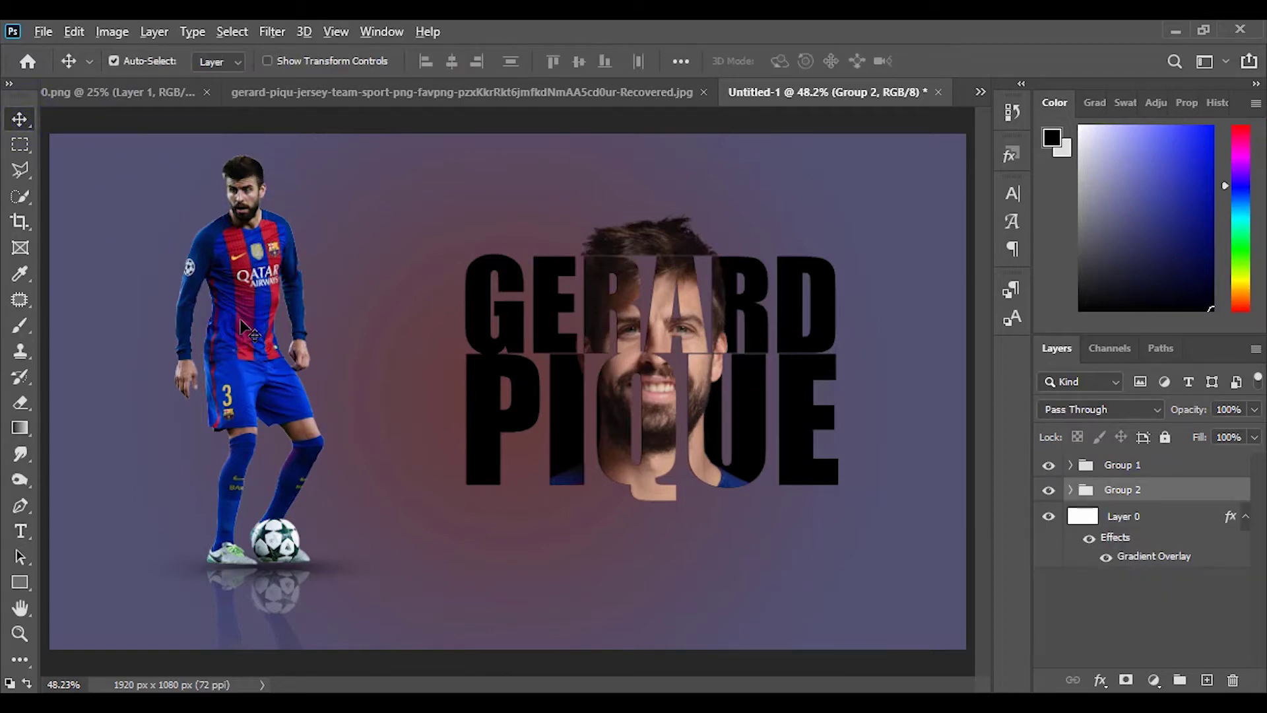
drag(246, 326, 294, 326)
Draw a rectangle about 204 × 65 px at the canvas's left edge beside the player, with no stroke and a red fill
click(20, 582)
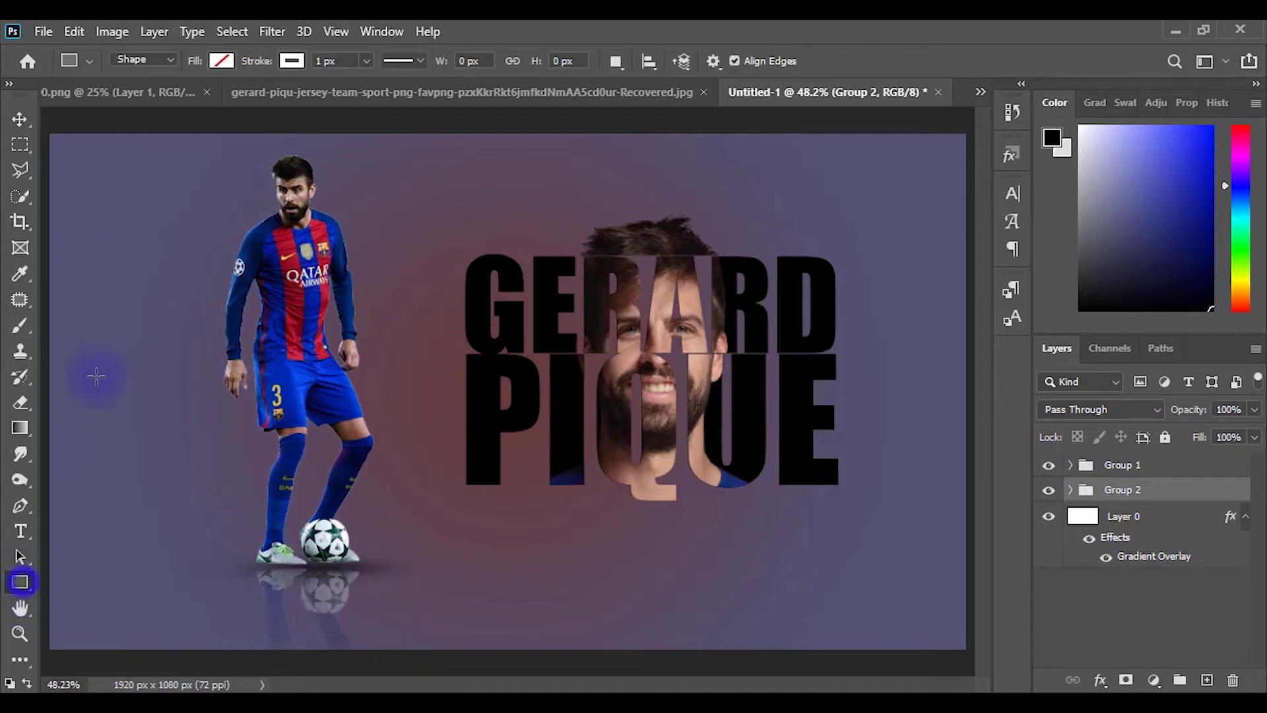
drag(45, 354, 142, 384)
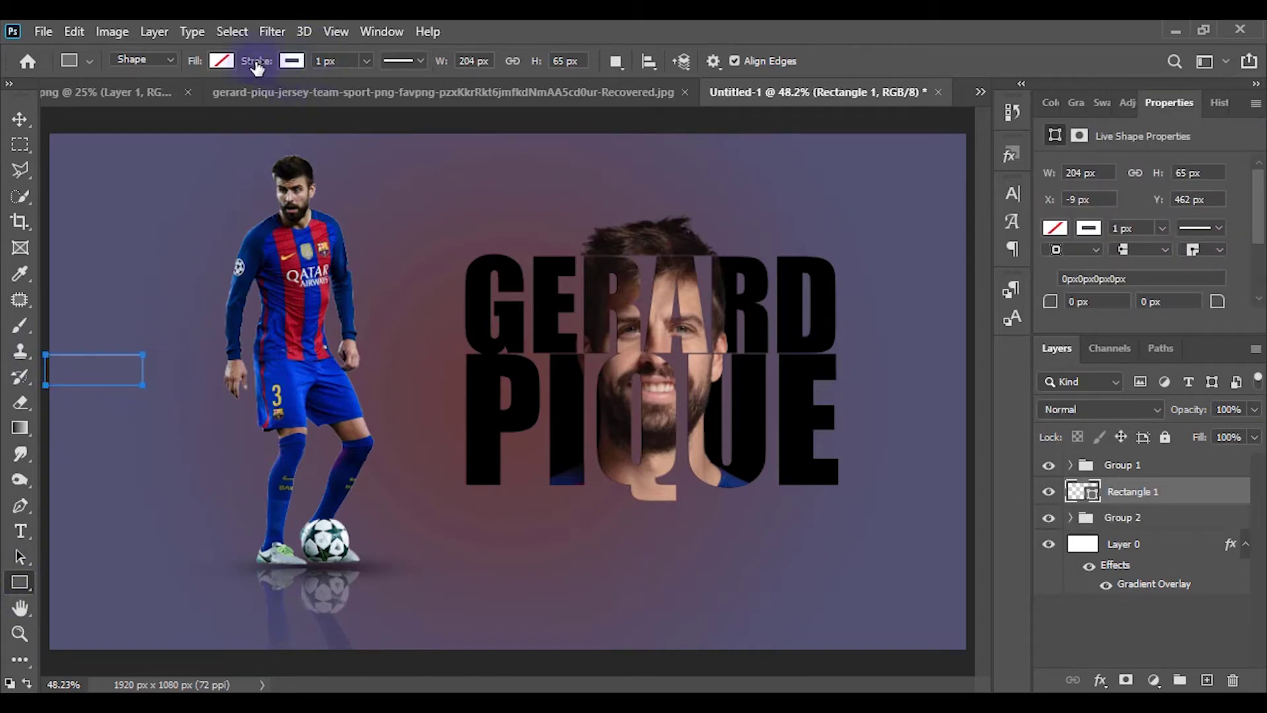
click(293, 61)
click(176, 99)
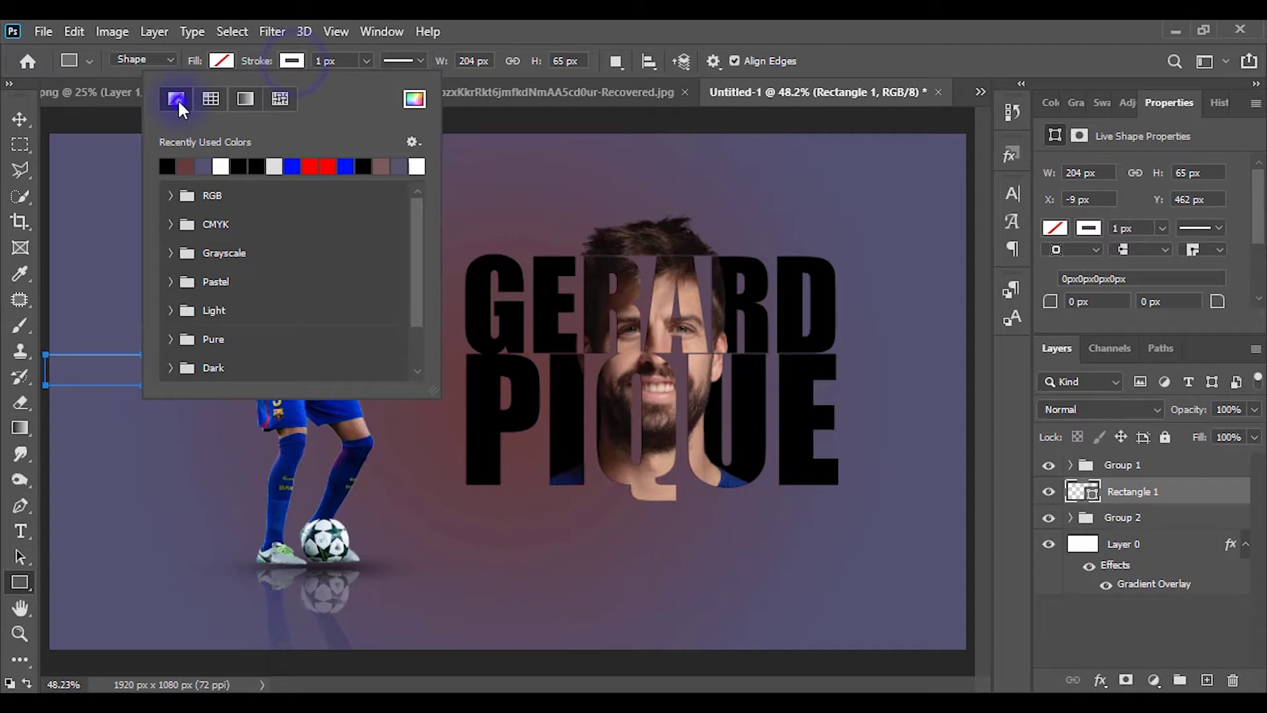
click(219, 60)
click(222, 60)
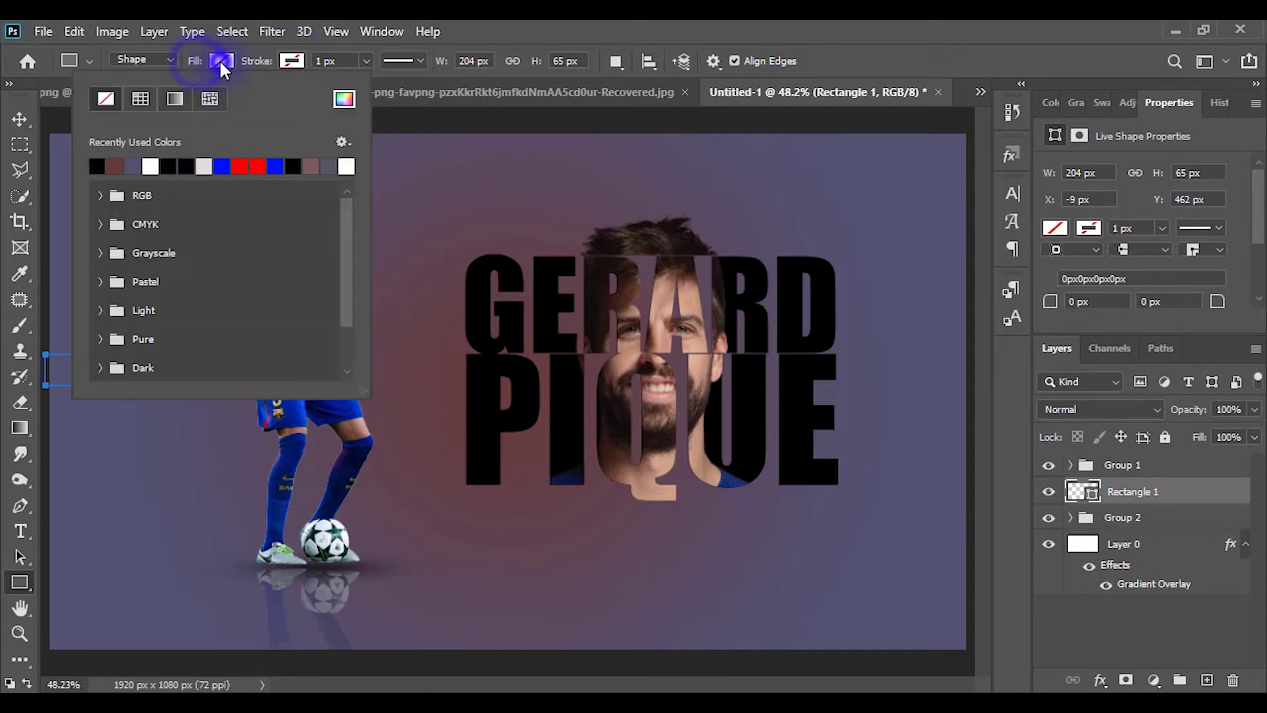
click(243, 165)
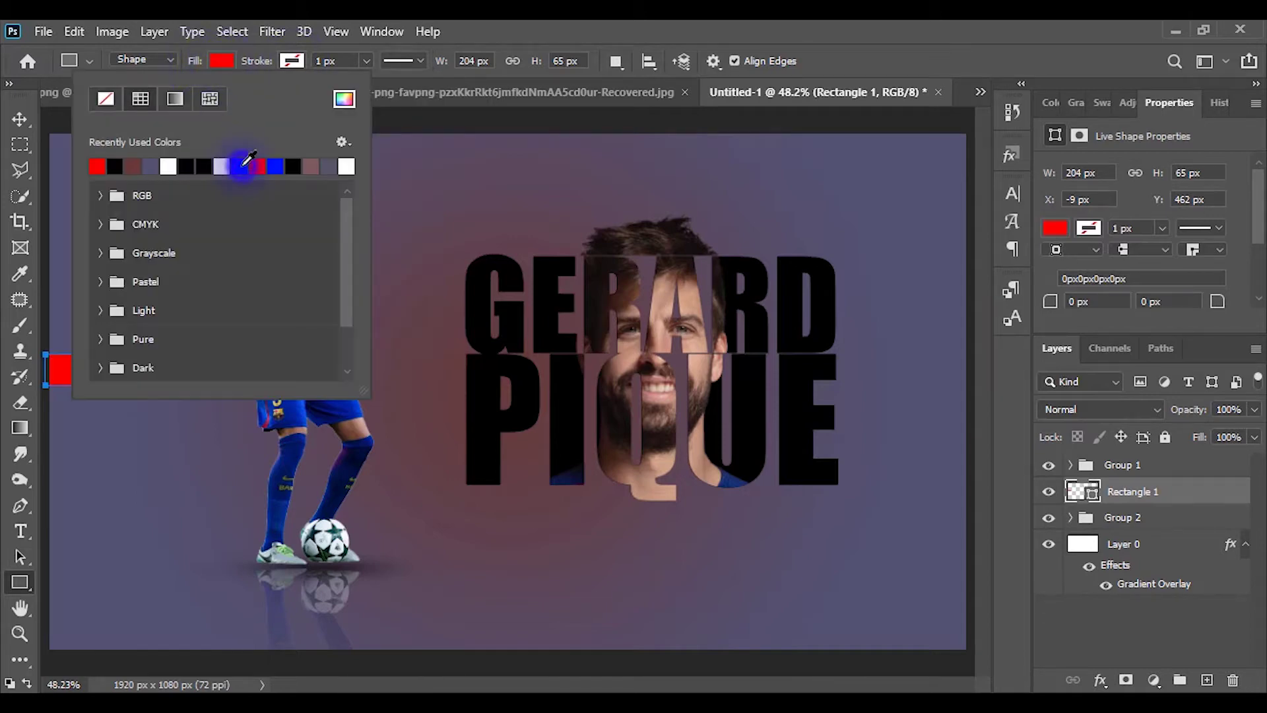
Duplicate the red rectangle straight down to Y 537 px, leaving a narrow gap between the two bars
click(22, 119)
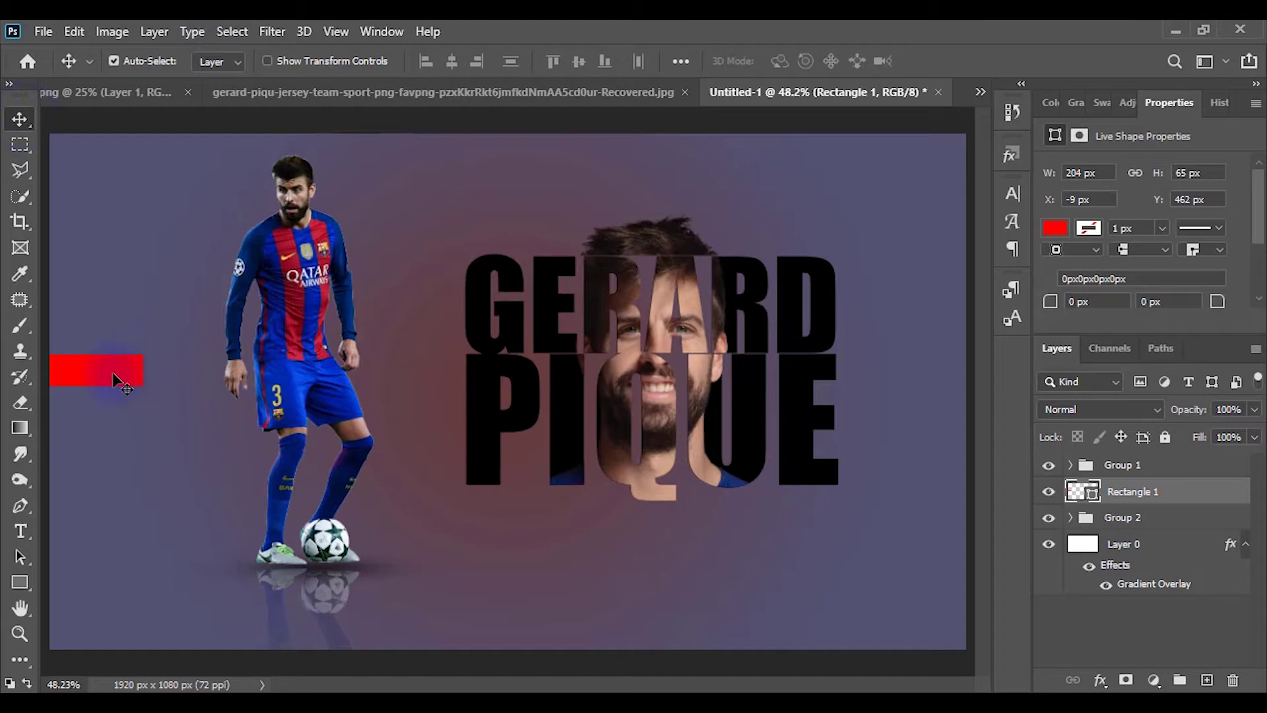
drag(106, 381, 105, 426)
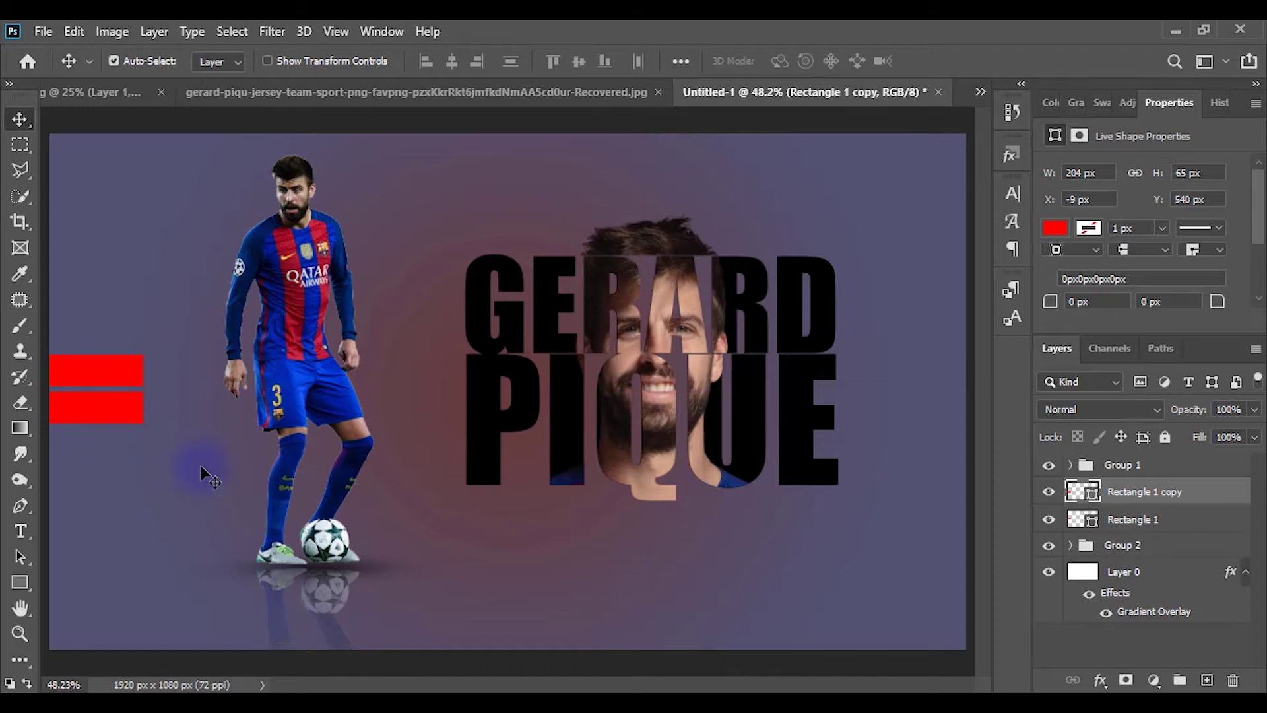
key(Up)
key(Up)
key(Up)
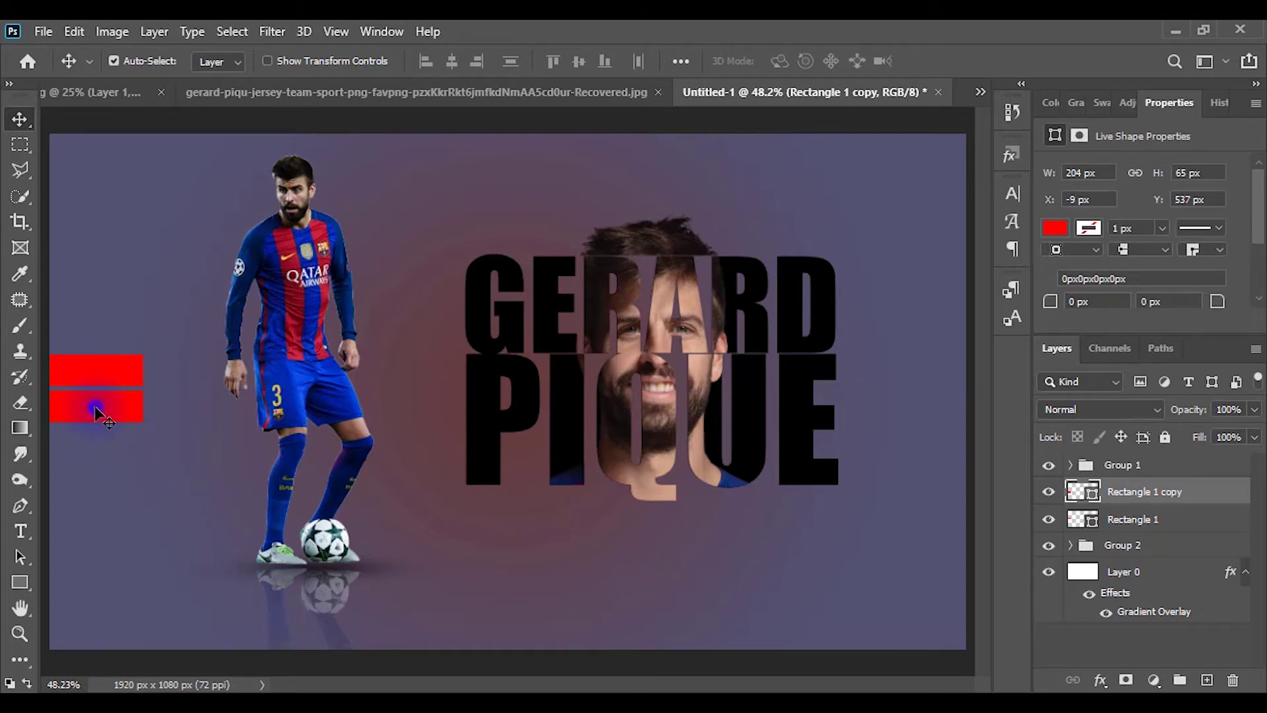
Change the fill of the lower rectangle to blue
click(20, 582)
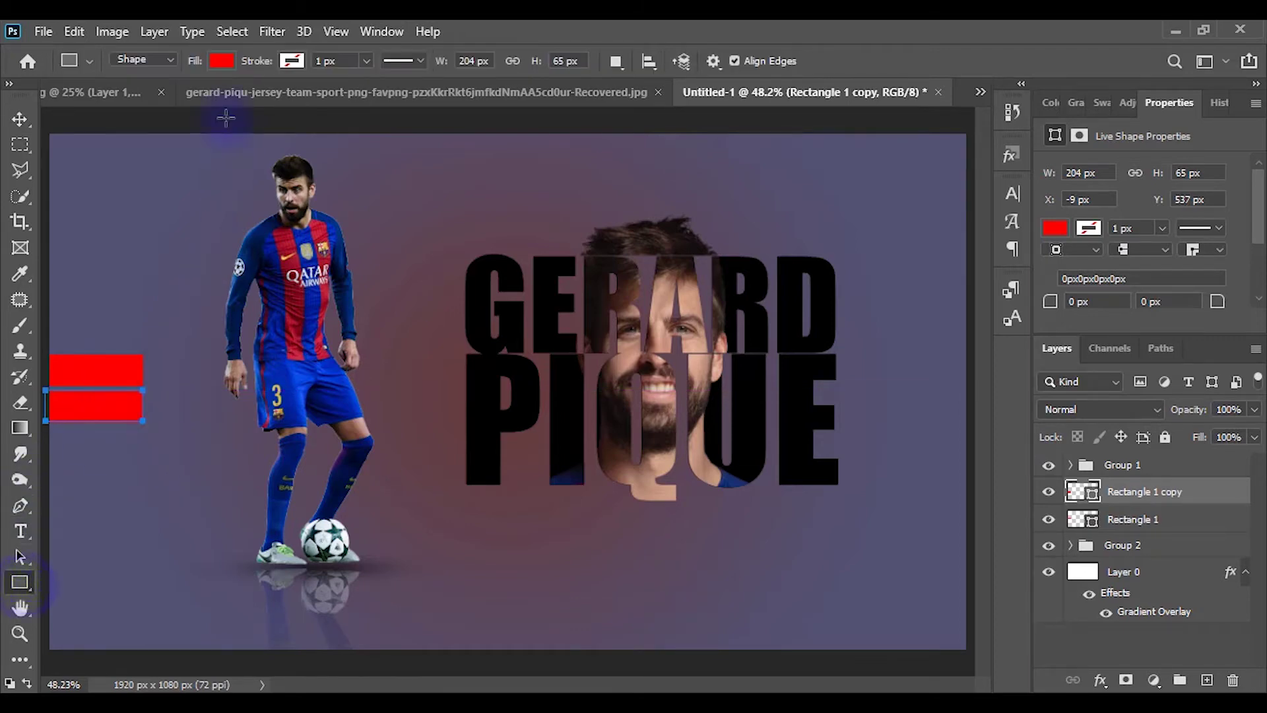
click(221, 61)
click(239, 166)
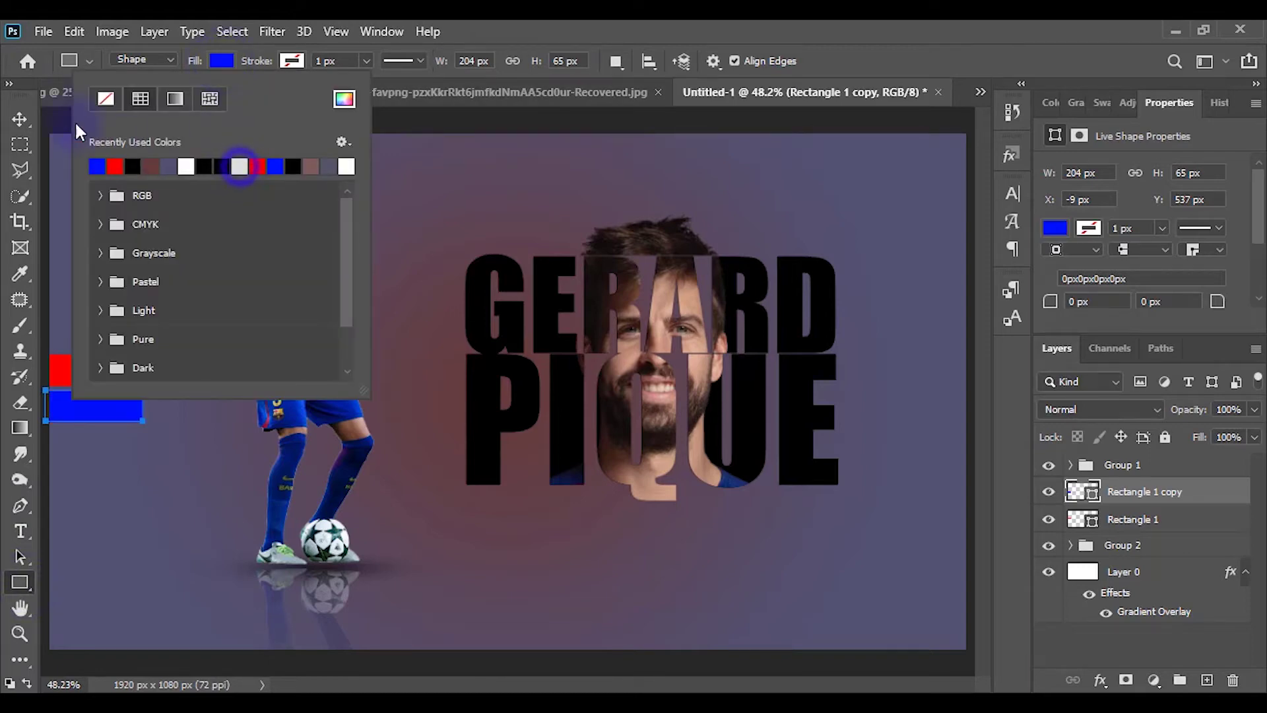
click(20, 118)
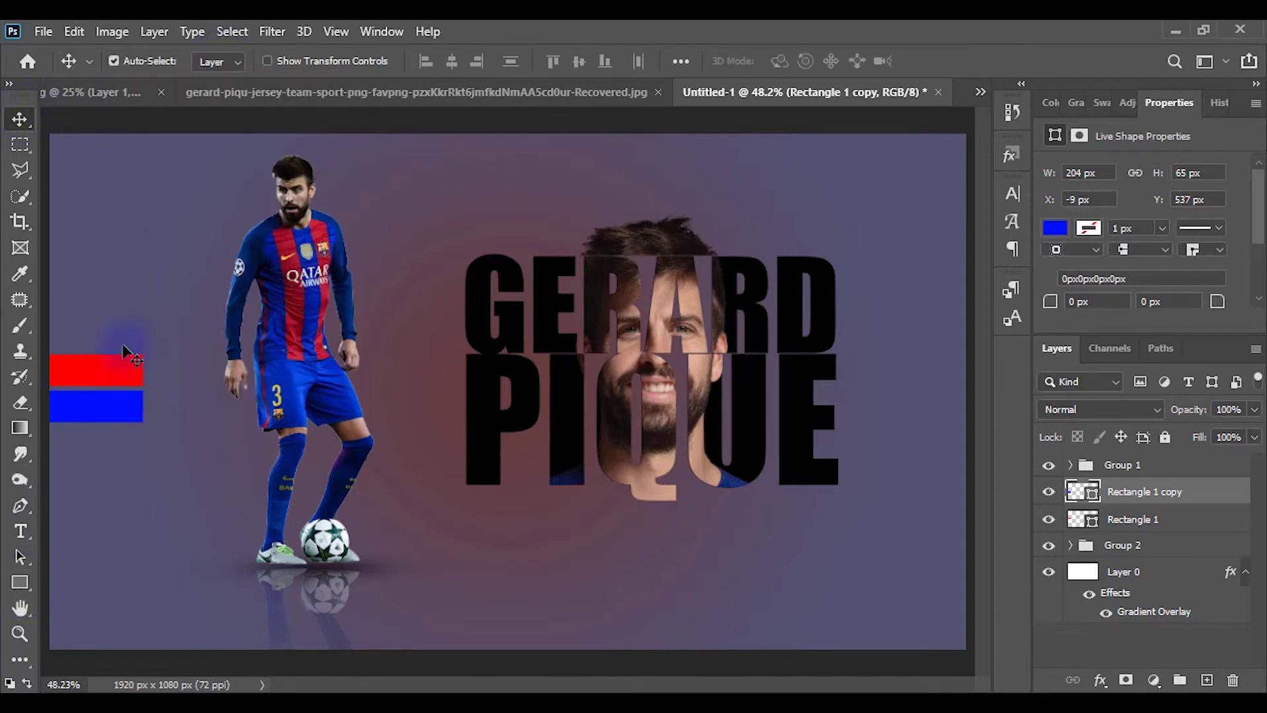
Create a new layer above the bars and make a tall rectangular selection about 130 × 573 px between the bar ends and the player
click(1208, 680)
click(19, 144)
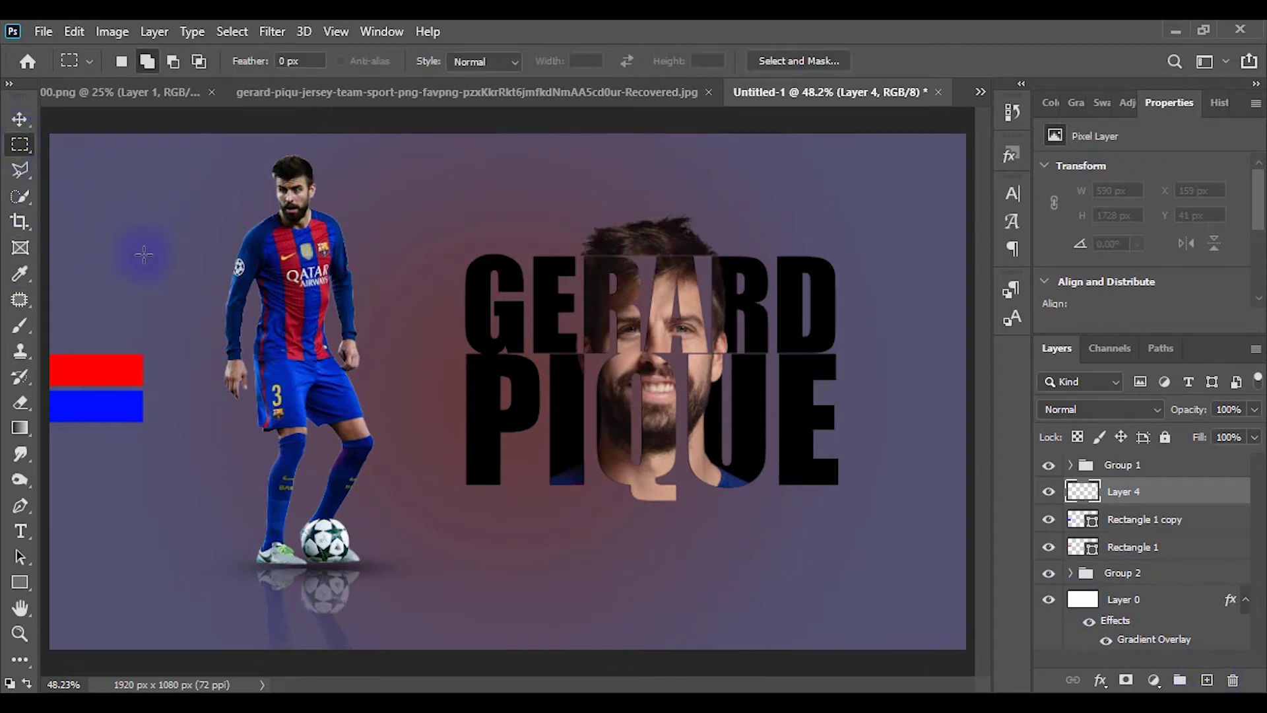
drag(142, 247, 205, 526)
key(space)
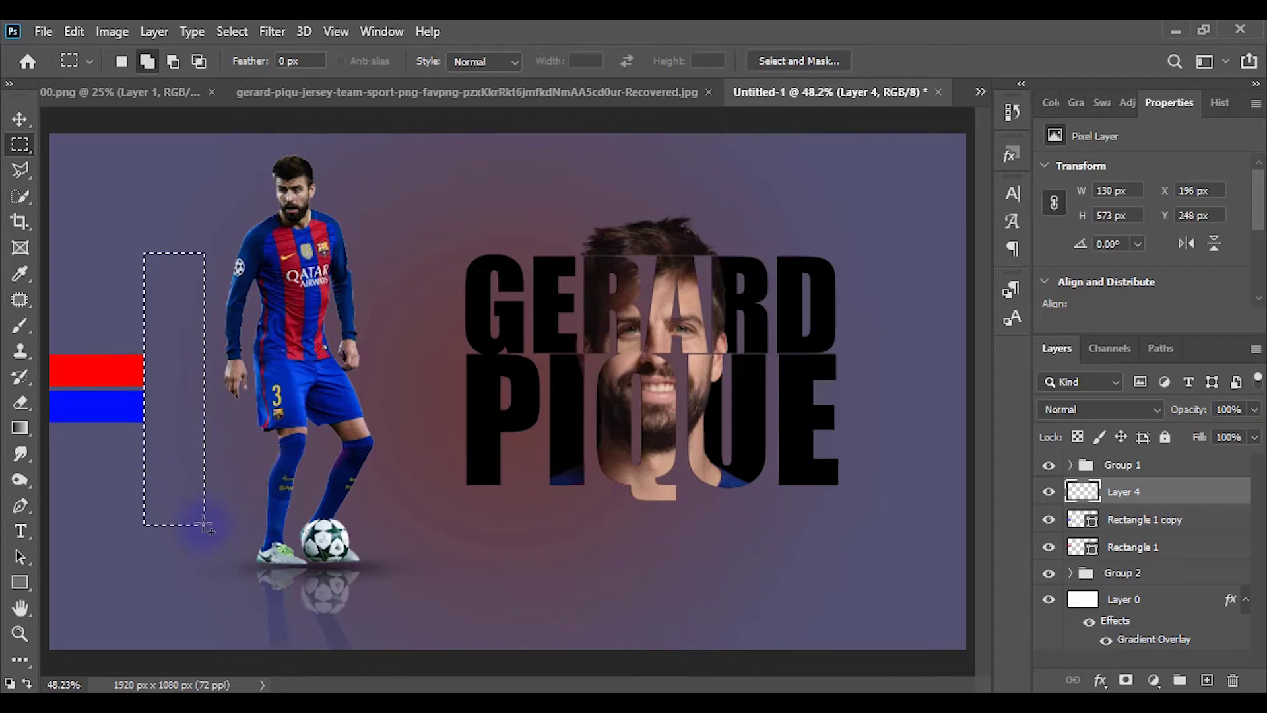
Paint a soft black shadow along the selection's player-side edge with a 280 px brush at 1% hardness, deselect, and compare with the layer hidden
click(17, 328)
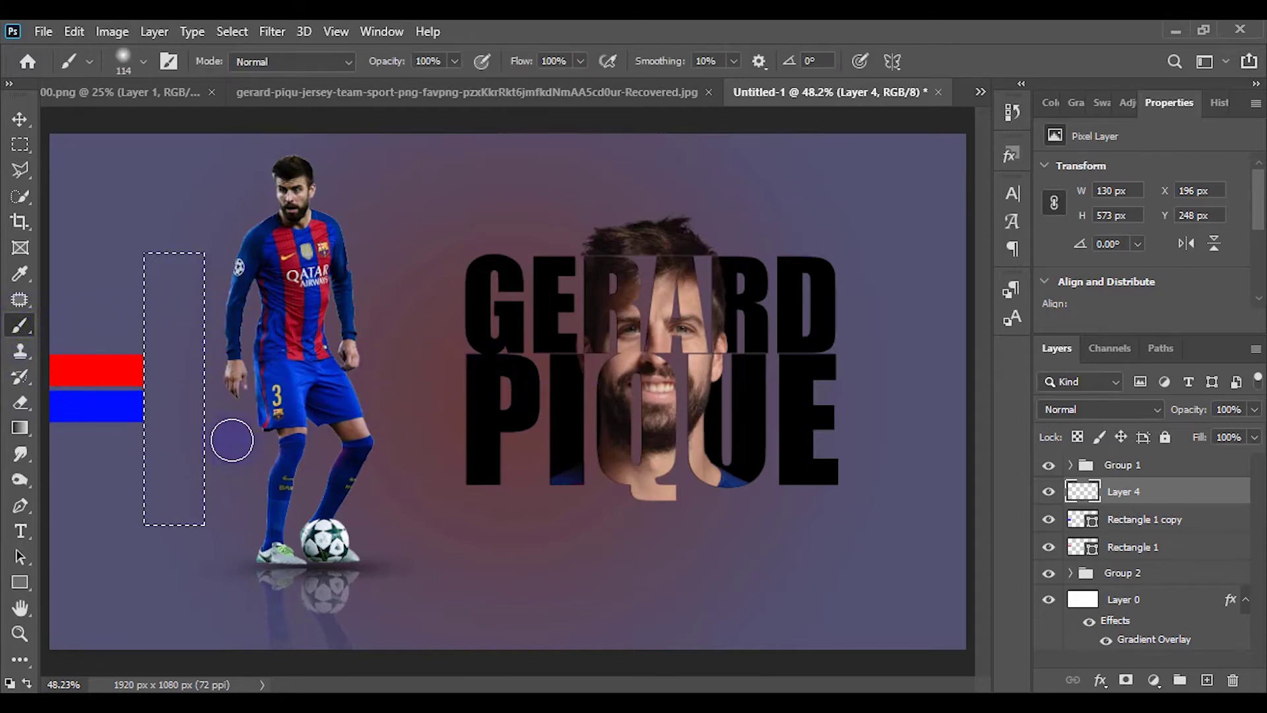
drag(281, 369, 319, 366)
right_click(357, 343)
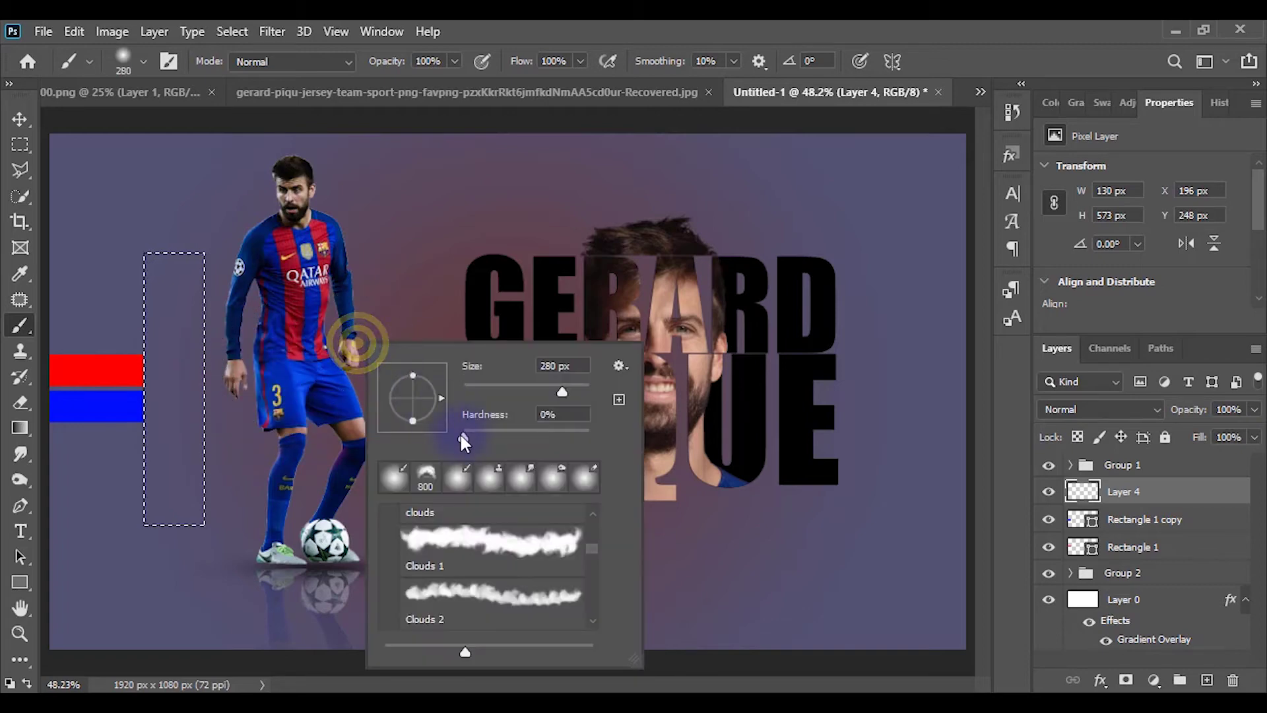
drag(463, 436, 465, 436)
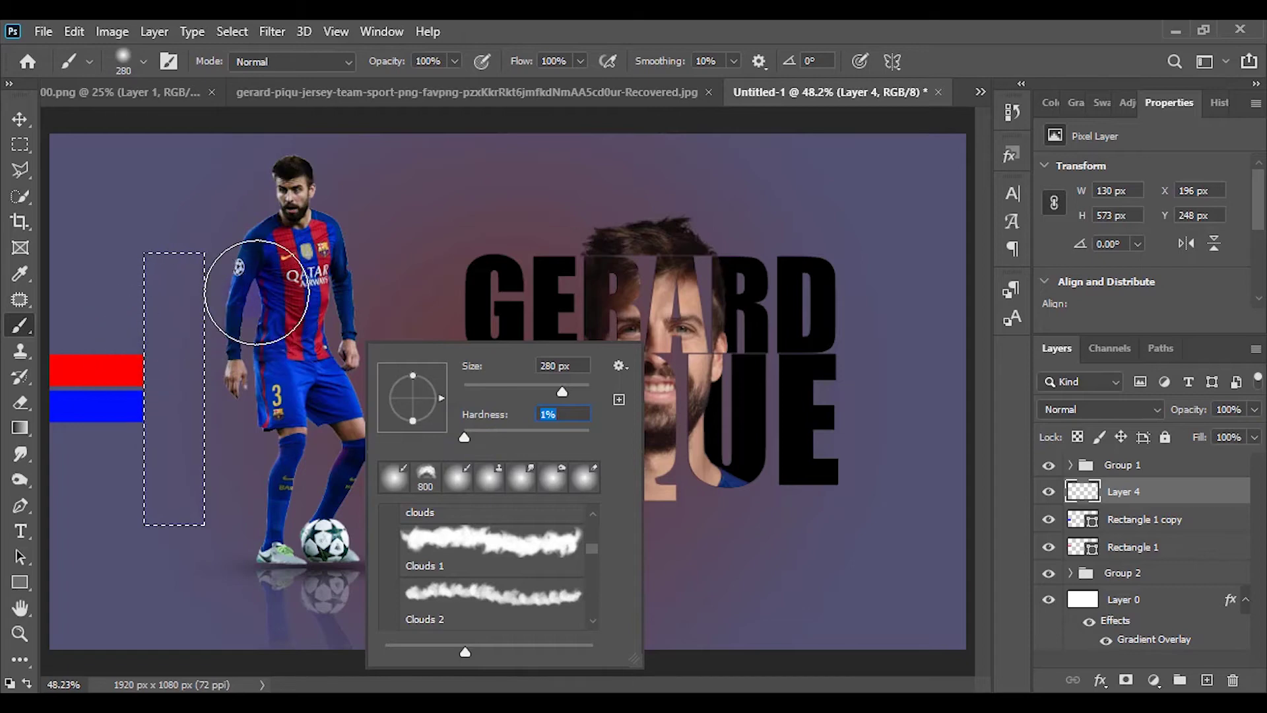
drag(258, 292, 258, 422)
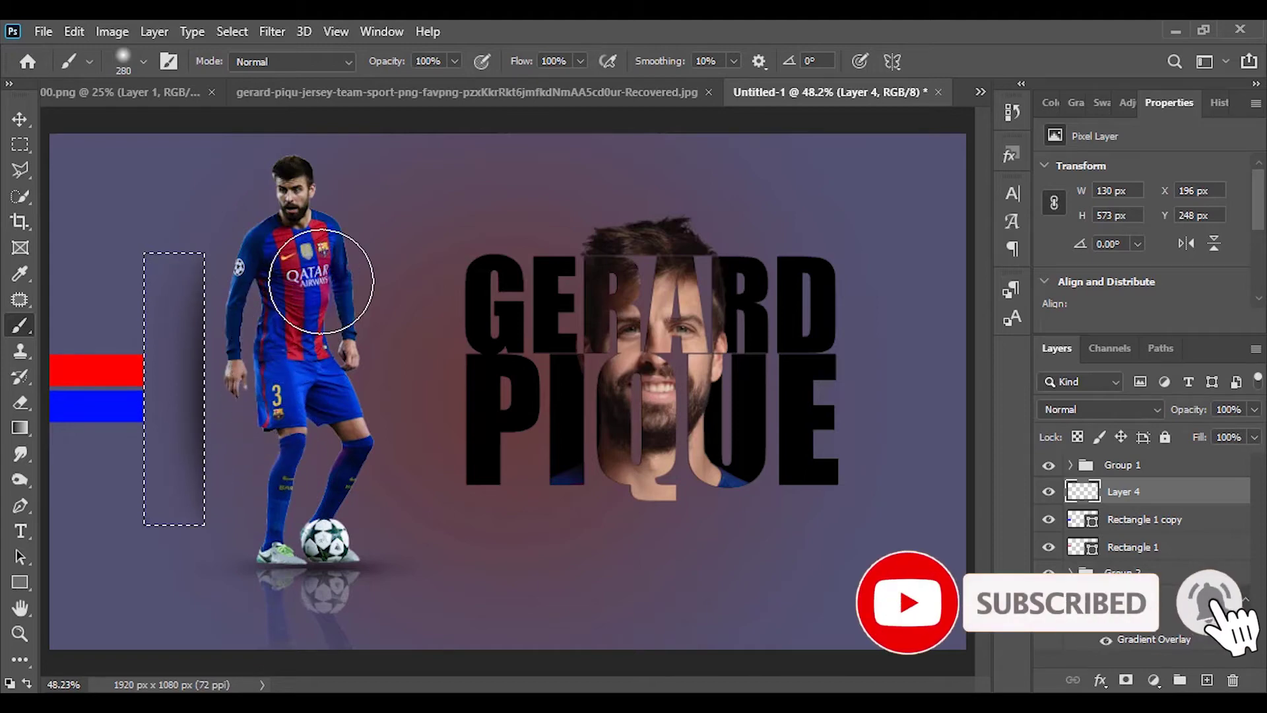
key(ctrl+d)
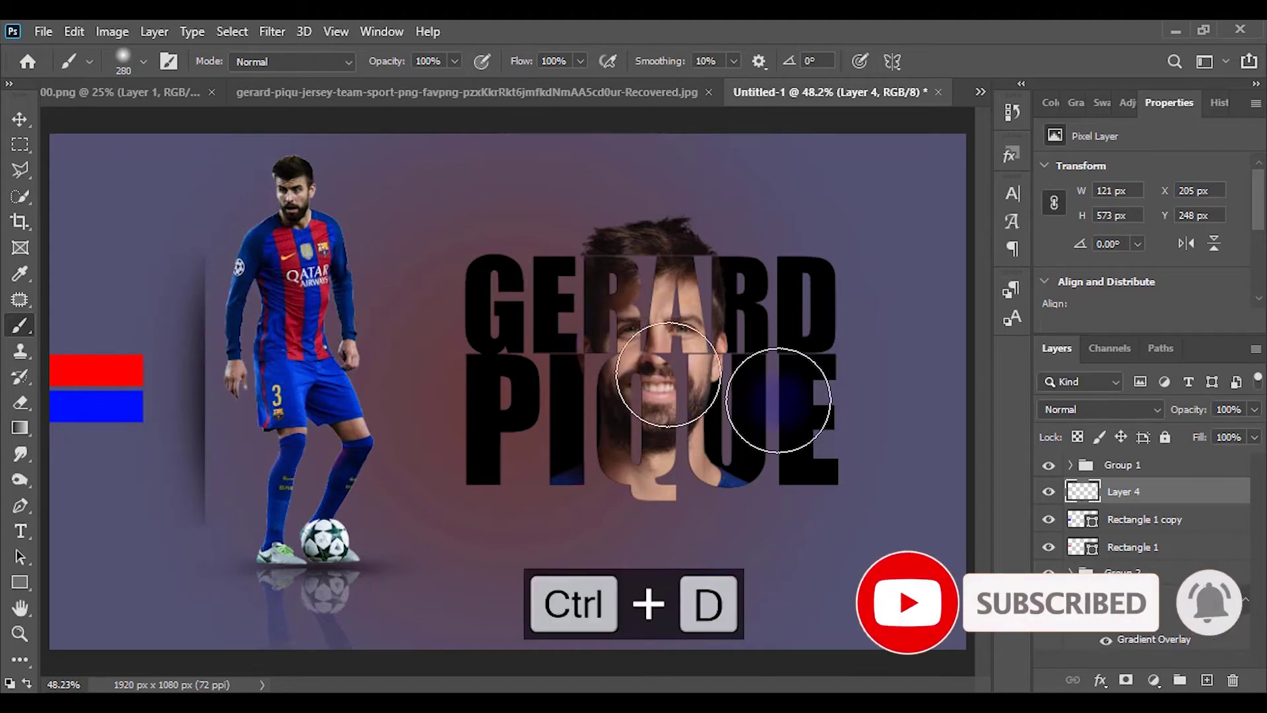
click(441, 448)
click(1048, 494)
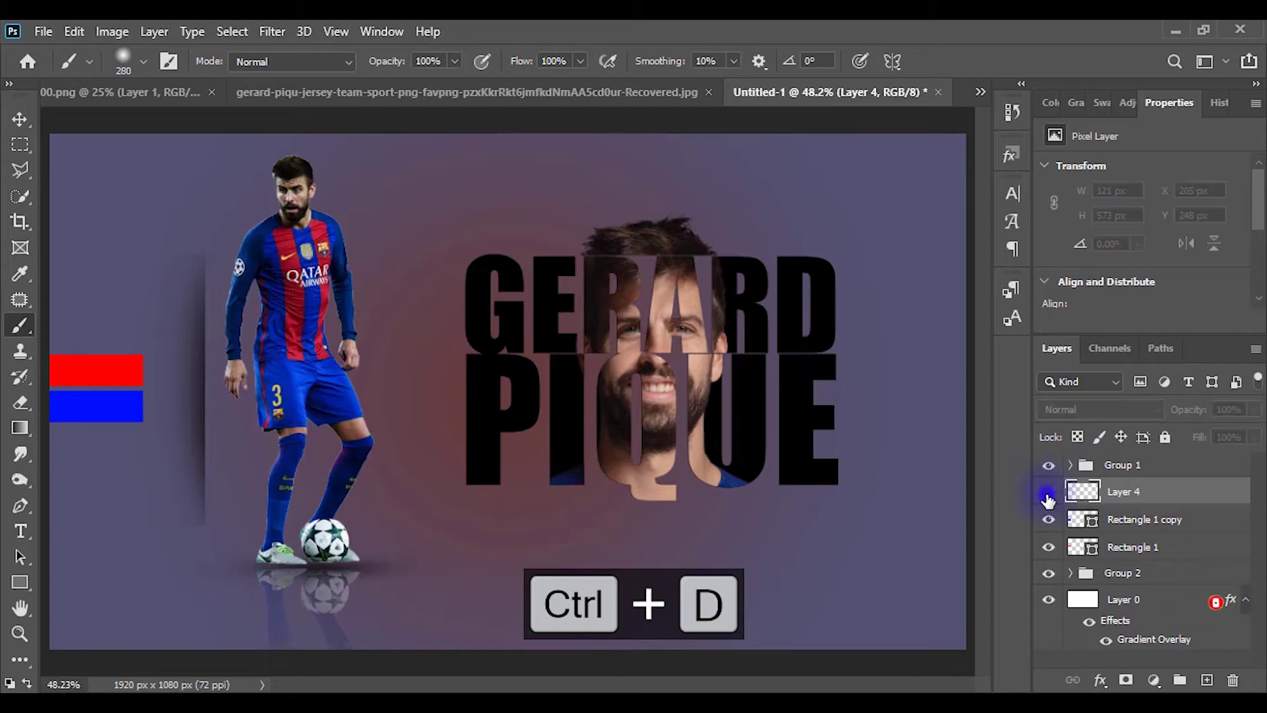
click(1048, 494)
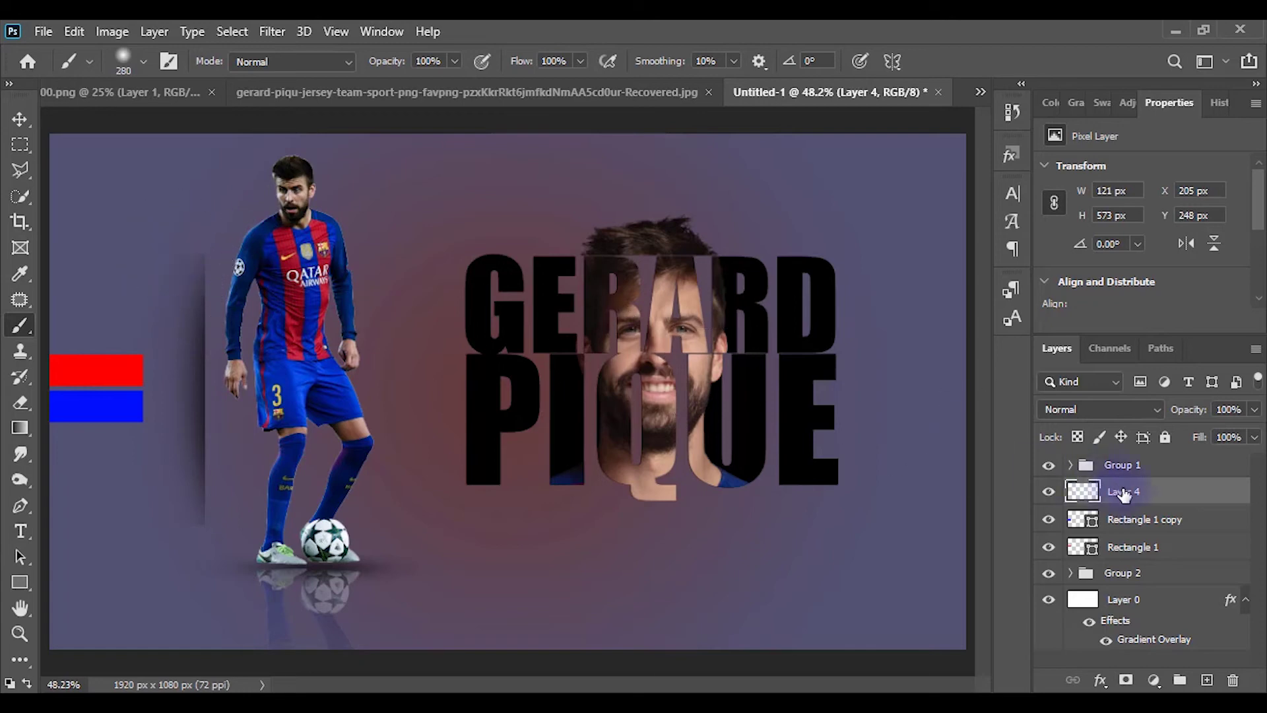
Add a layer mask to the vertical shadow and brush black over its upper and lower ends with a 97 px soft brush to fade them
click(1127, 680)
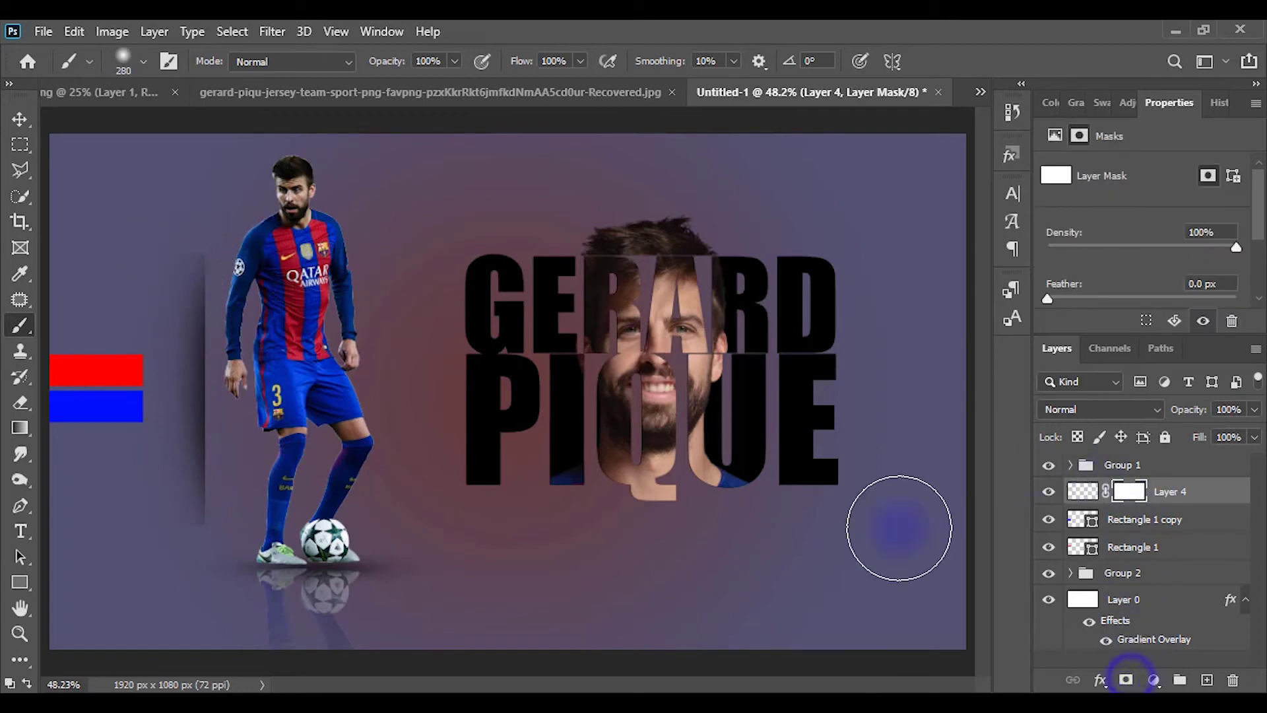
drag(596, 517, 555, 524)
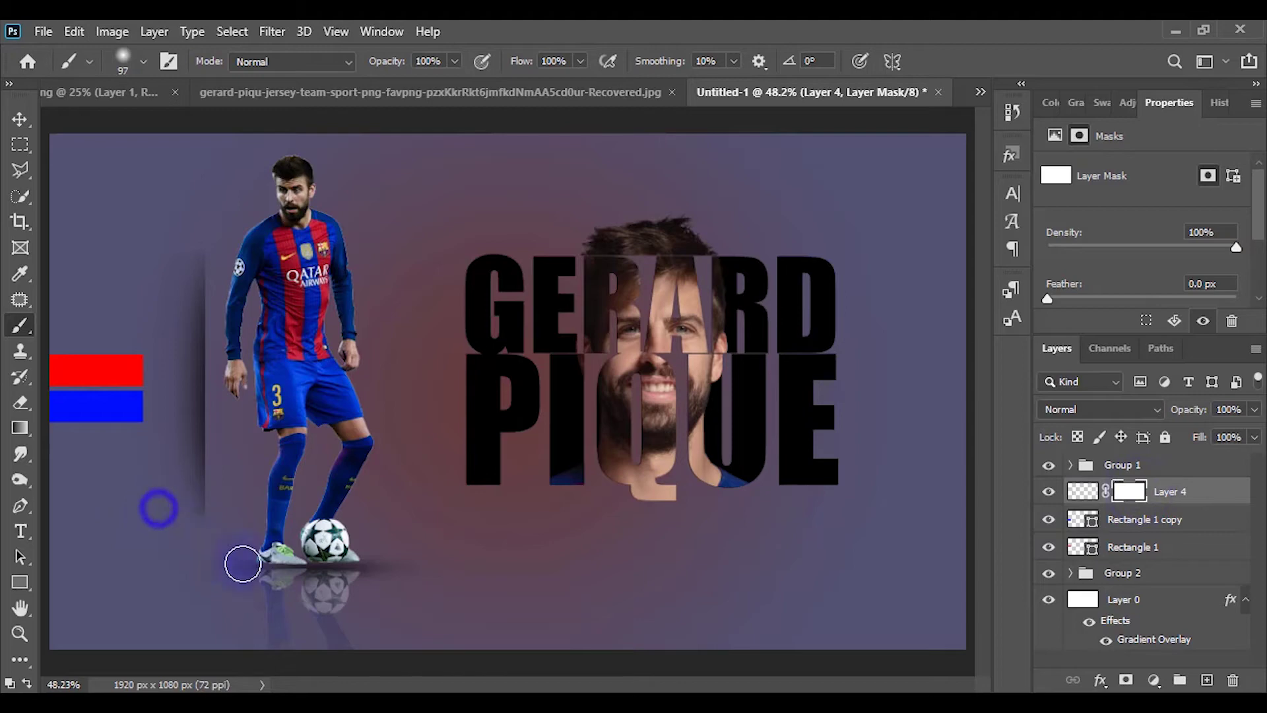
mouse_move(184, 263)
mouse_down()
mouse_move(141, 289)
mouse_move(199, 528)
mouse_up()
key(v)
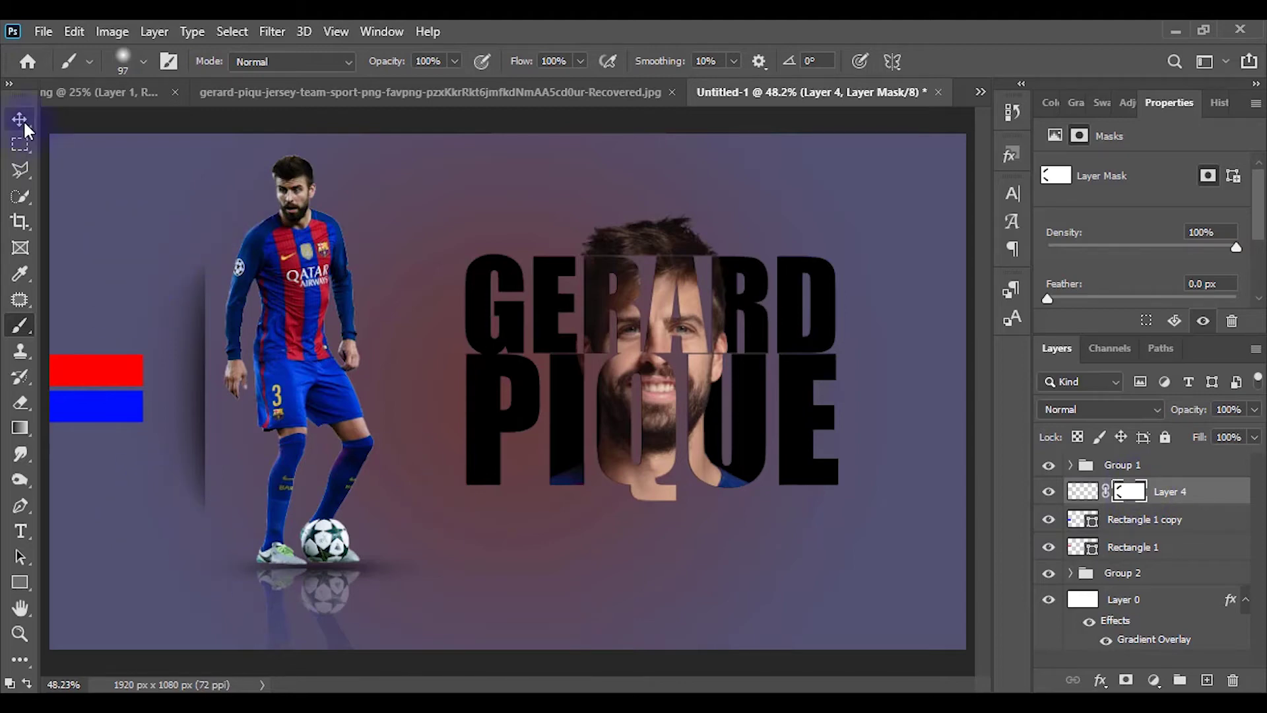
click(1082, 491)
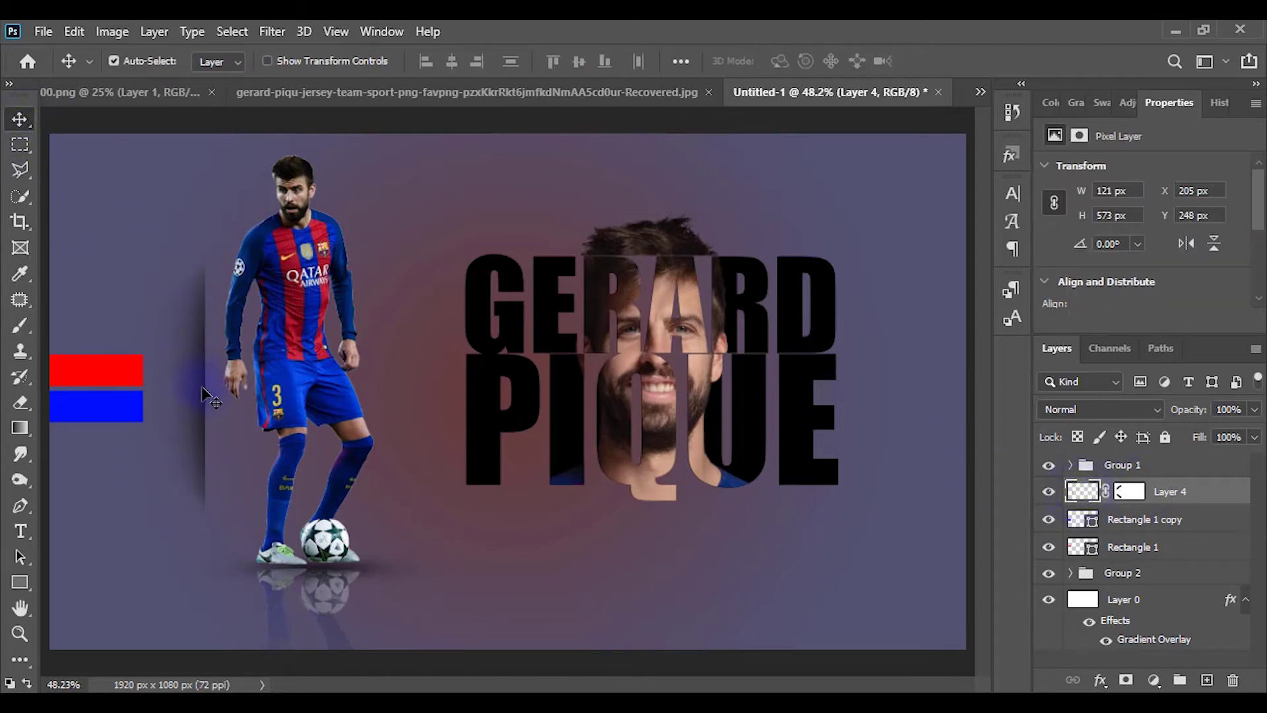
Nudge the vertical shadow left until its sharp edge lines up with the bar ends, at X 75 px
key(shift+Left)
key(shift+Left)
key(shift+Left)
key(shift+Left)
key(shift+Left)
key(shift+Left)
key(shift+Left)
key(shift+Left)
key(shift+Left)
key(shift+Left)
key(shift+Left)
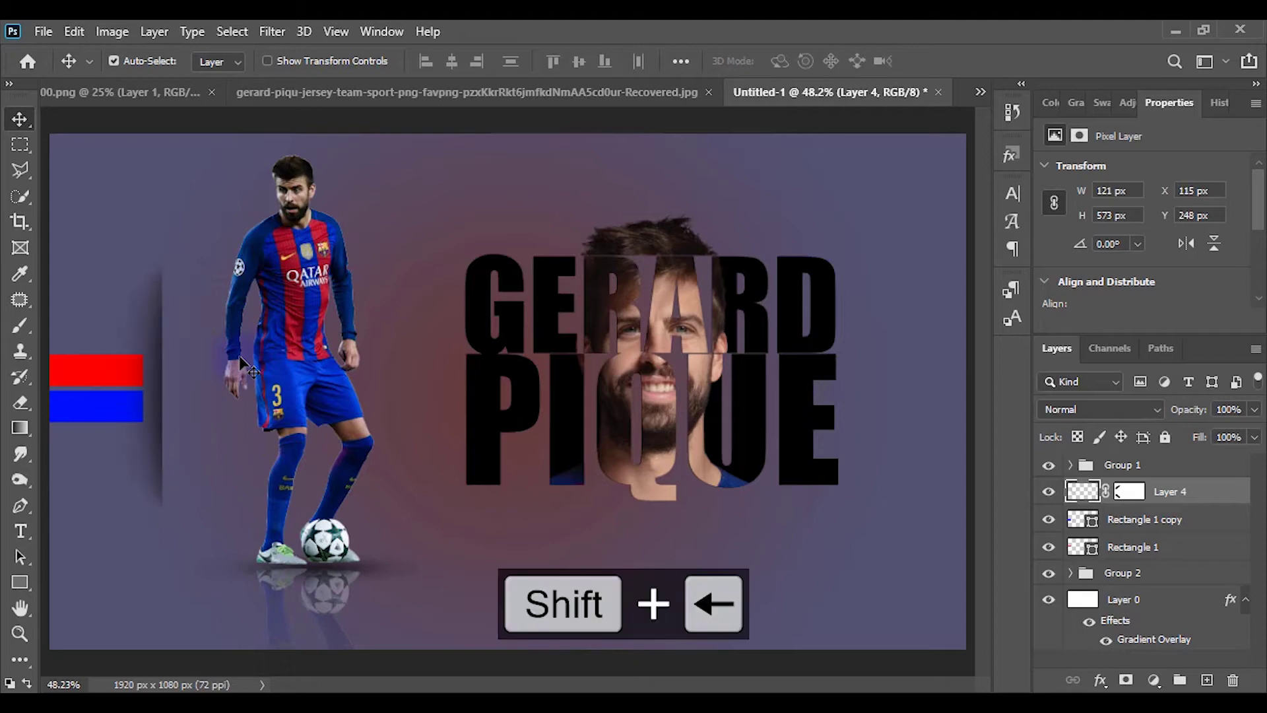
key(shift+Left)
key(Left)
key(Left)
key(Left)
key(Left)
key(Left)
key(Left)
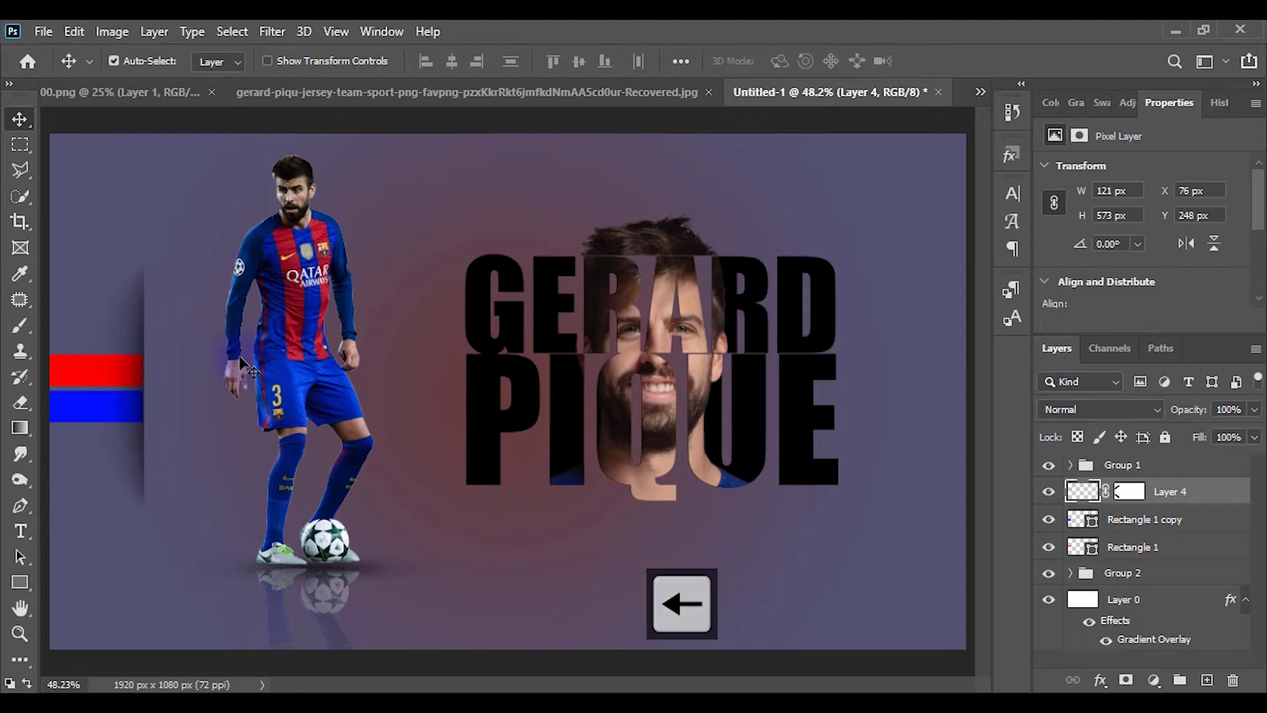
key(Right)
key(Right)
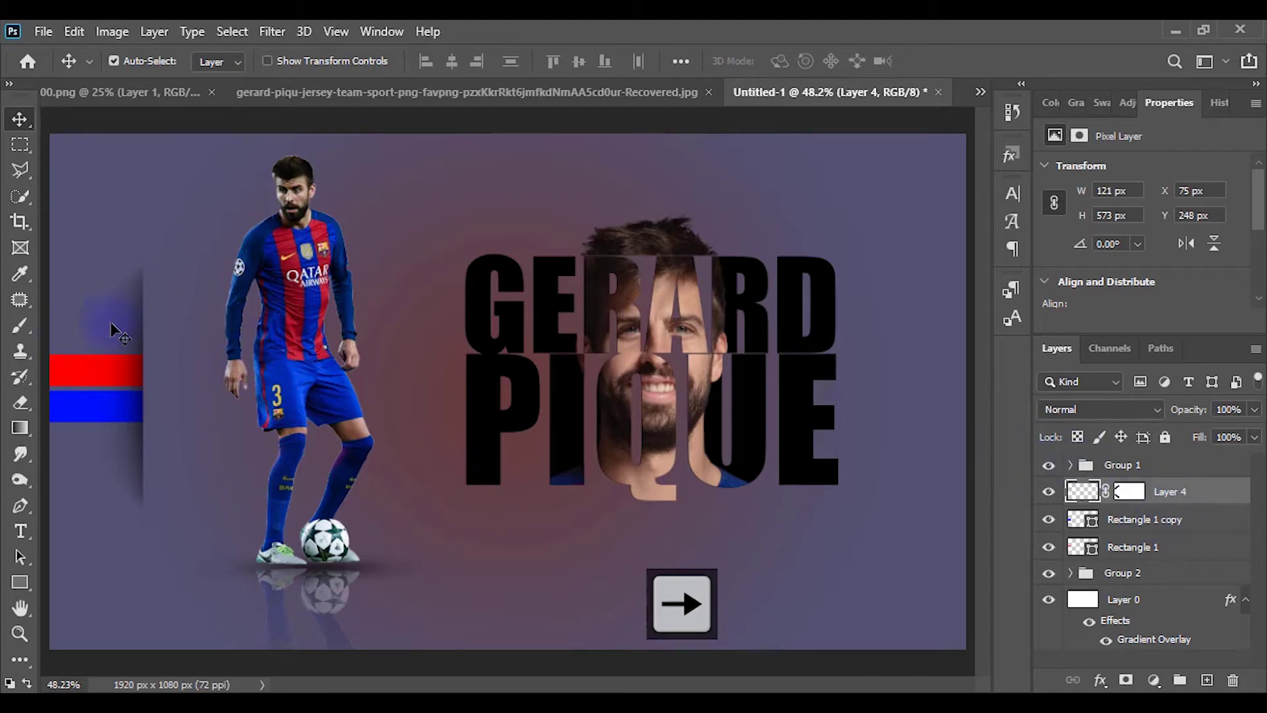
Group the vertical shadow with both bar rectangles and duplicate the group
shift+click(1137, 553)
key(ctrl+g)
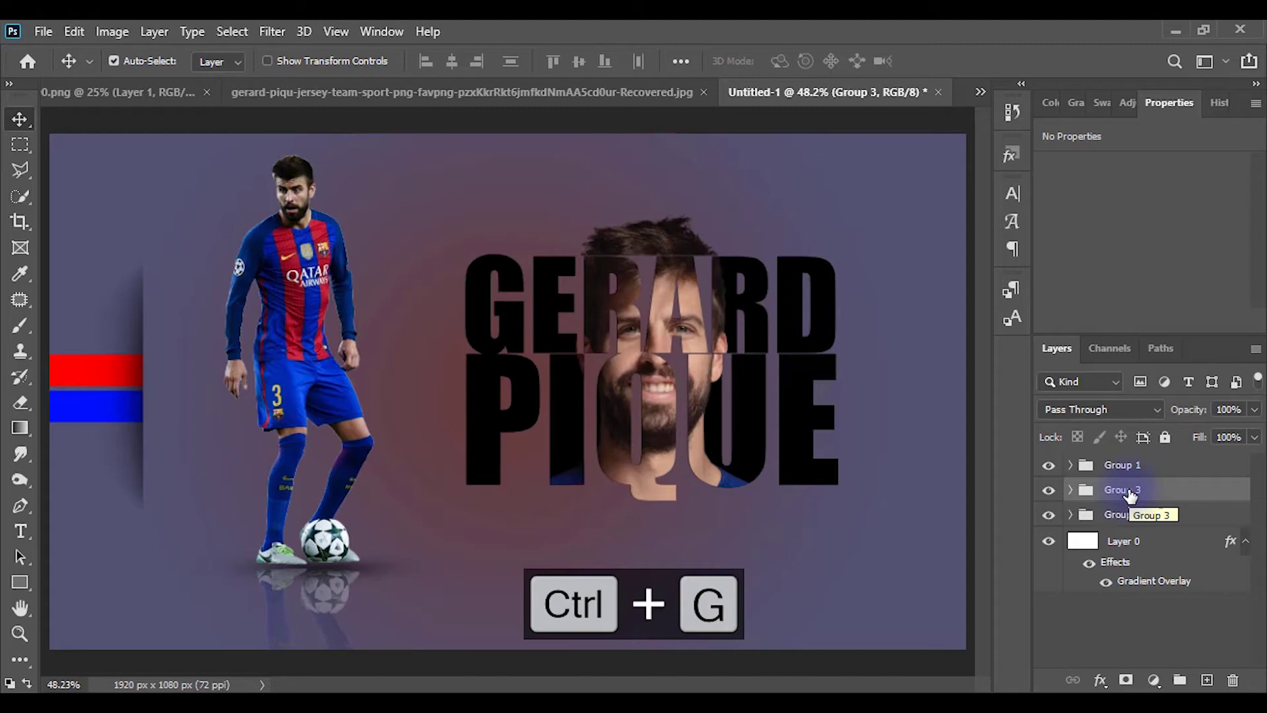
key(ctrl+j)
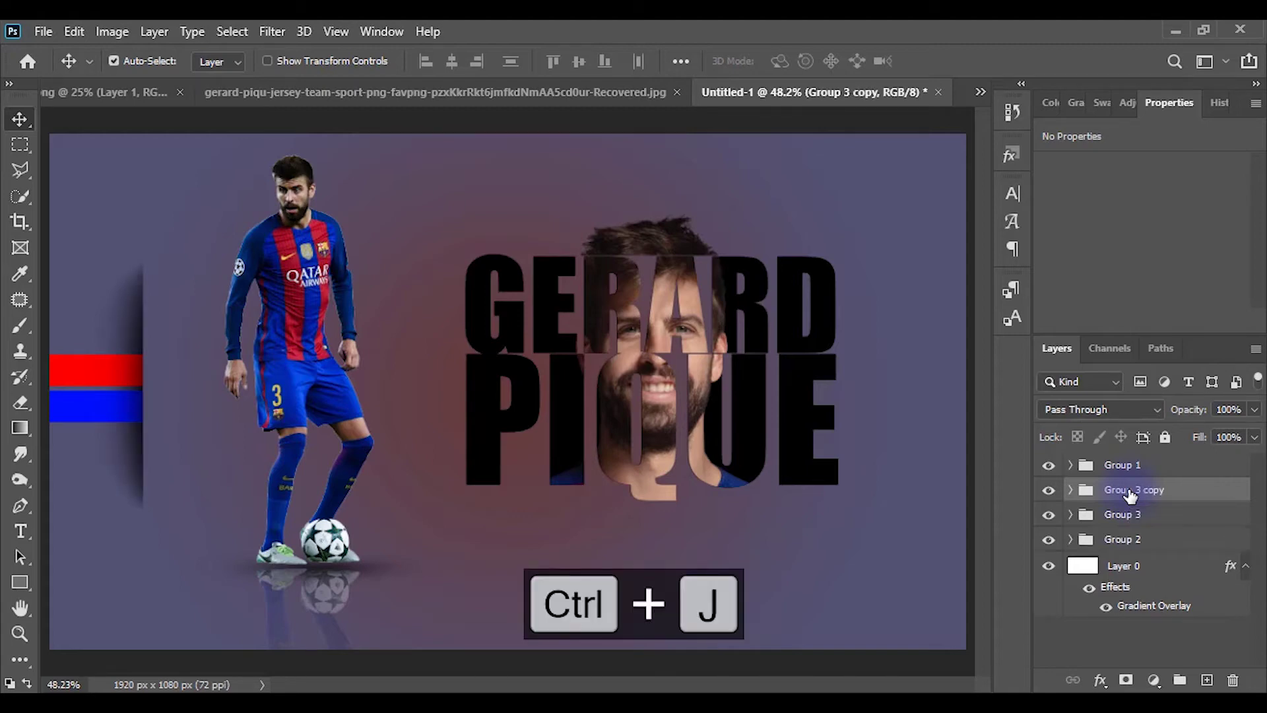
Flip the duplicated bar group horizontally and move it to the canvas's right edge
key(ctrl+t)
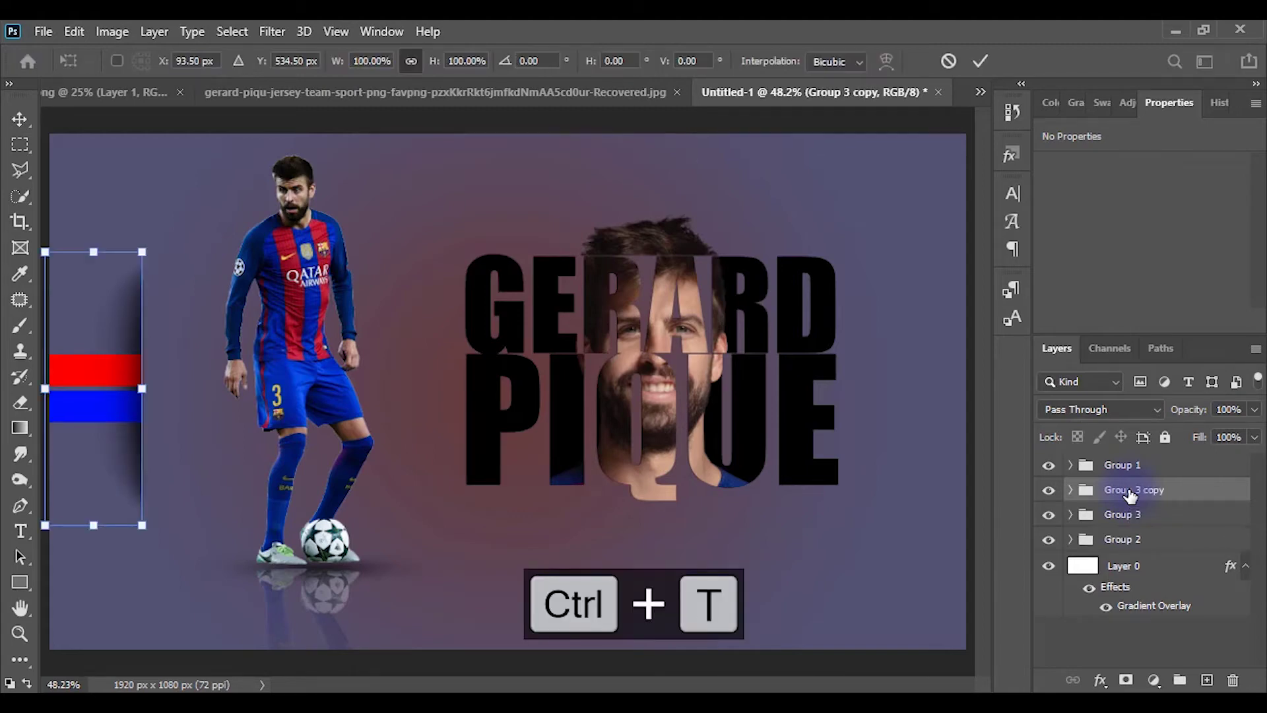
right_click(103, 381)
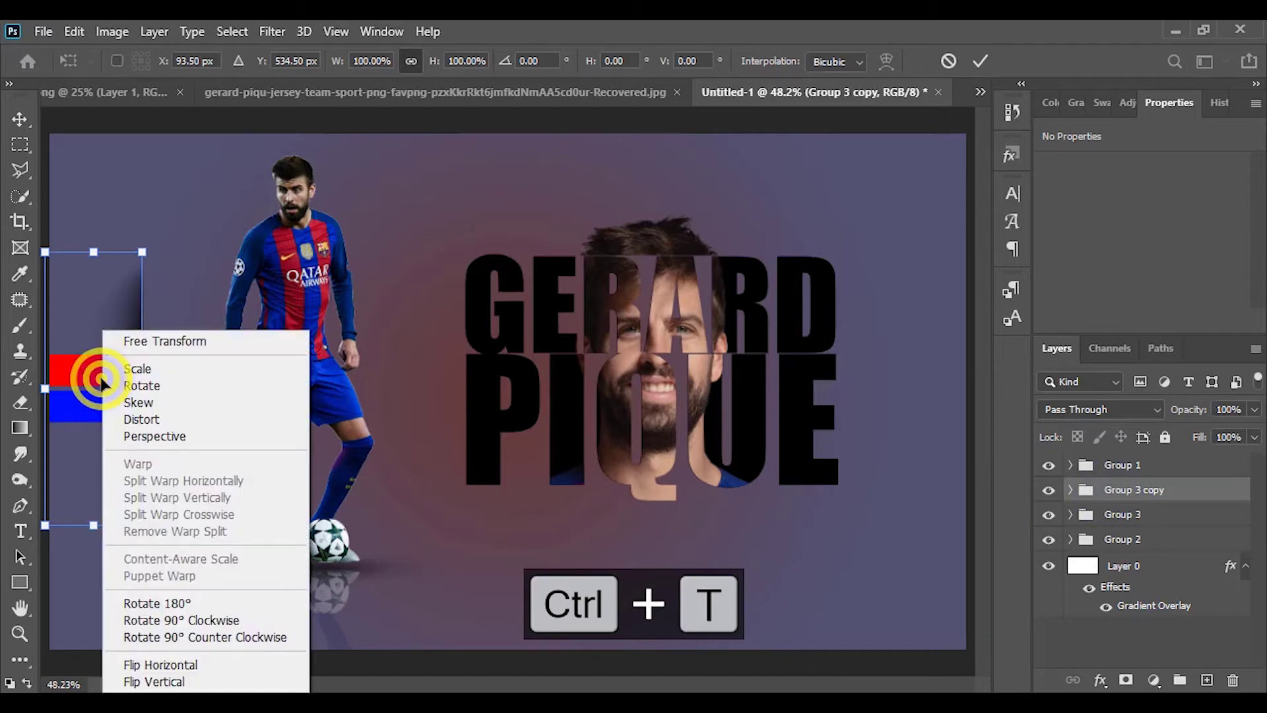
click(184, 664)
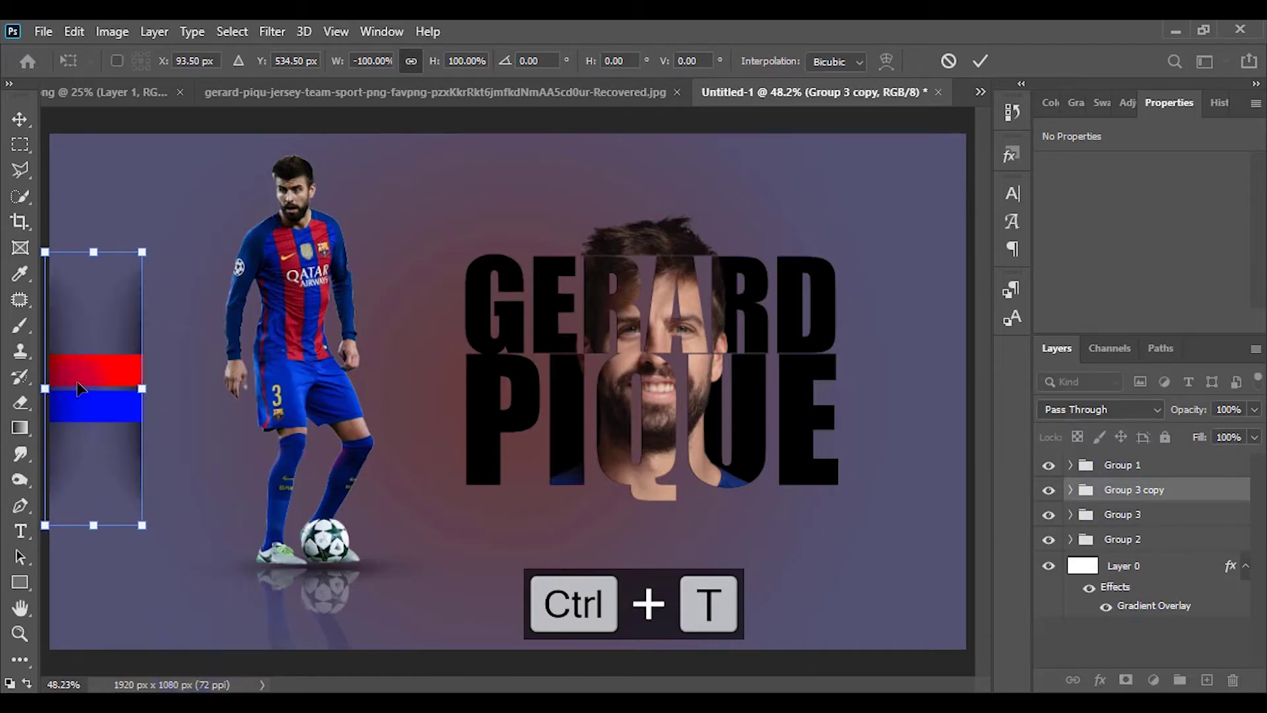
drag(103, 381, 906, 403)
key(Right)
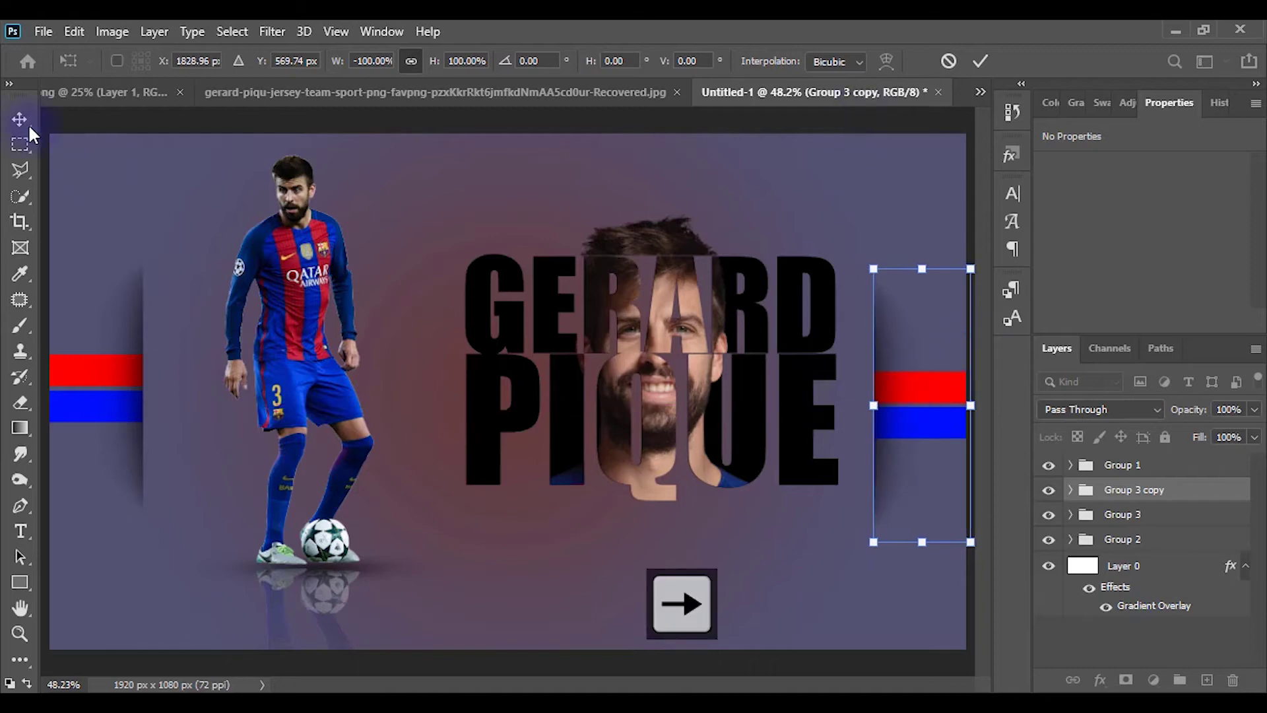
key(Return)
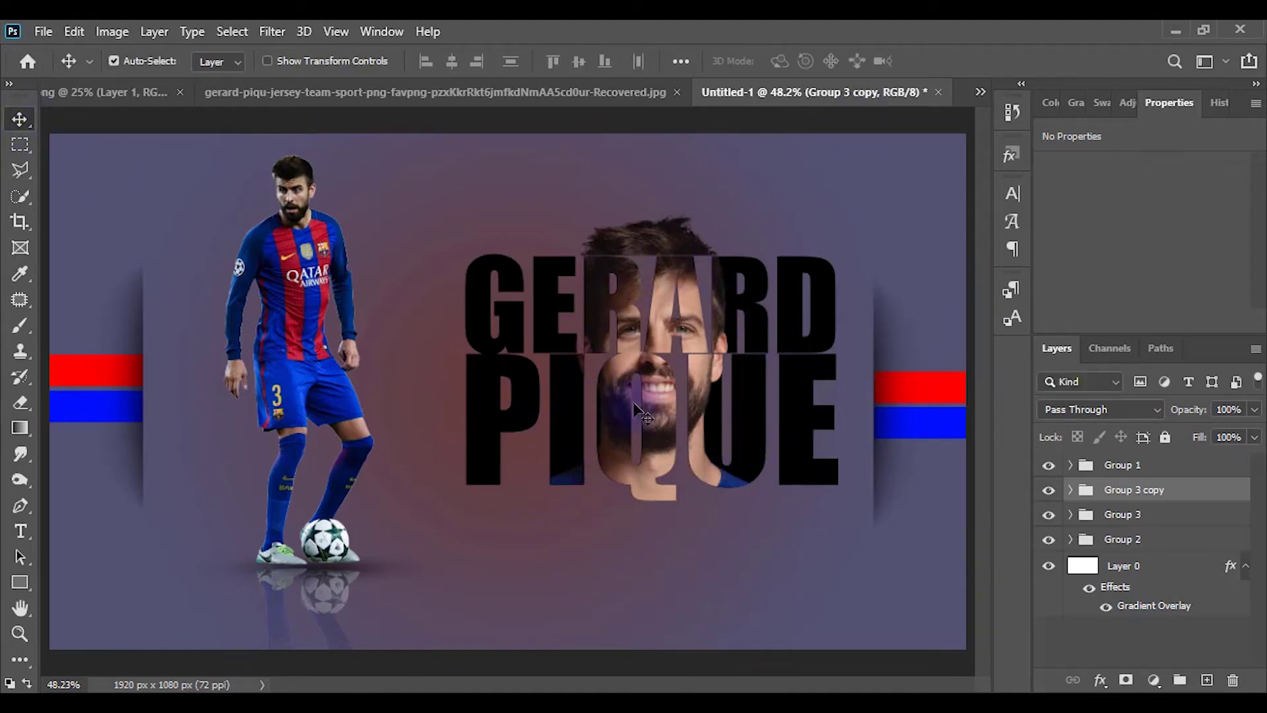
Select the whole portrait text group and move it slightly upward to make room beneath the name
click(686, 304)
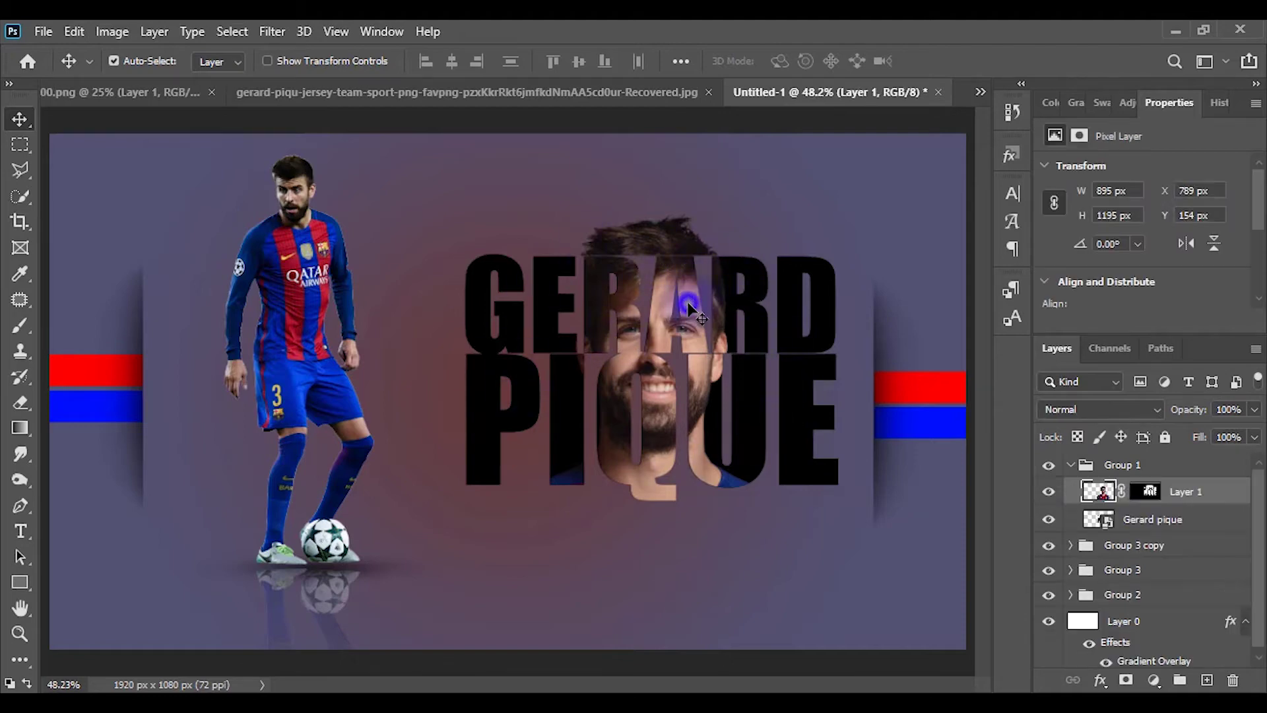
click(1132, 467)
click(1070, 464)
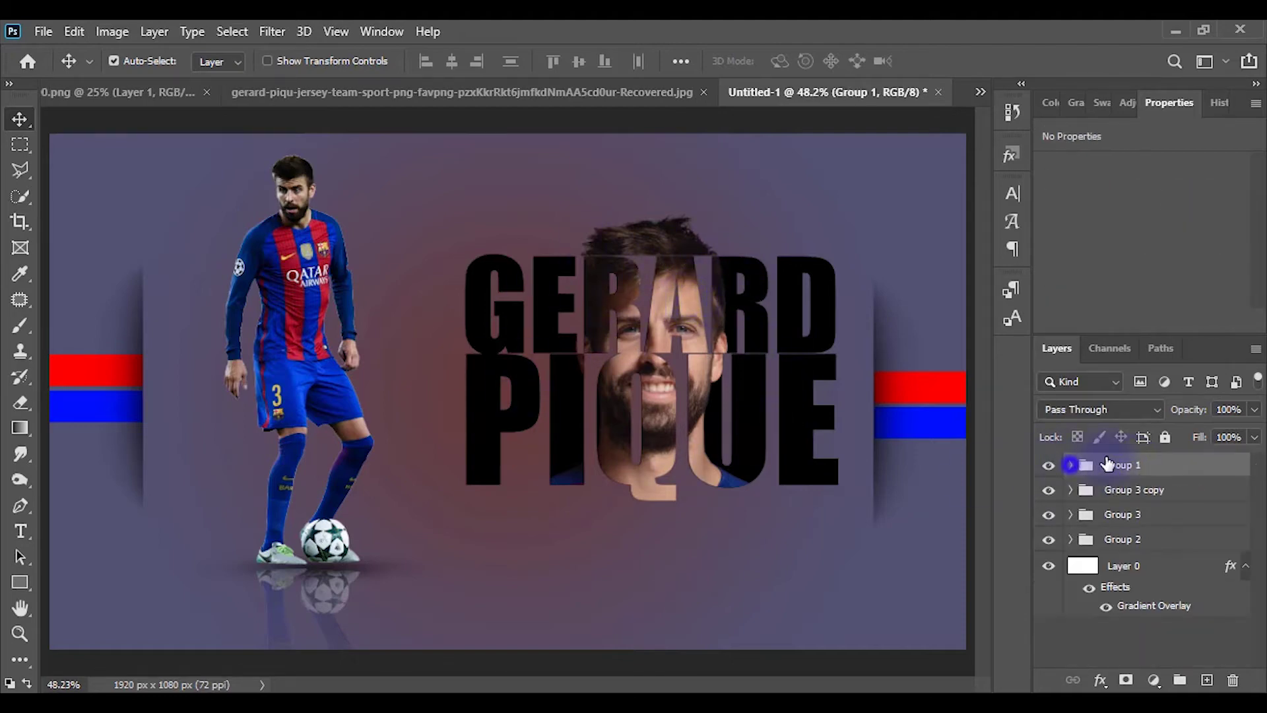
drag(750, 405, 748, 375)
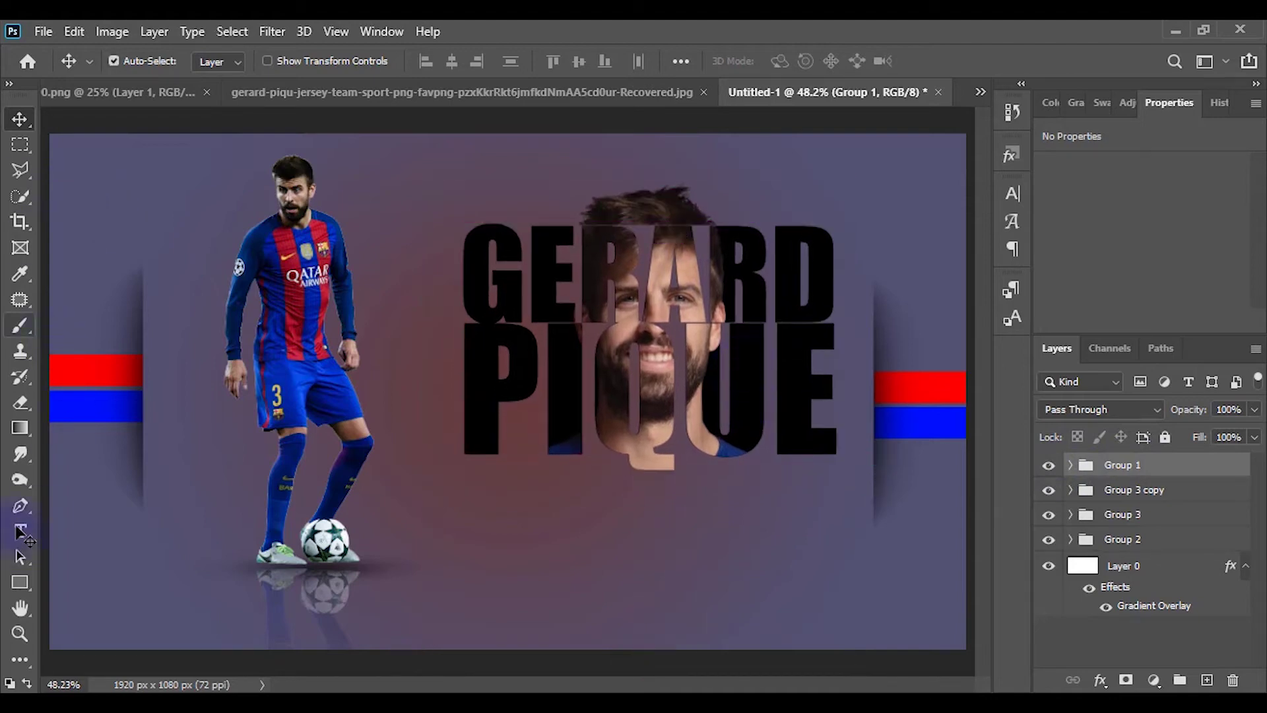
Create a paragraph text box about 782 × 292 px beneath the portrait name
click(21, 532)
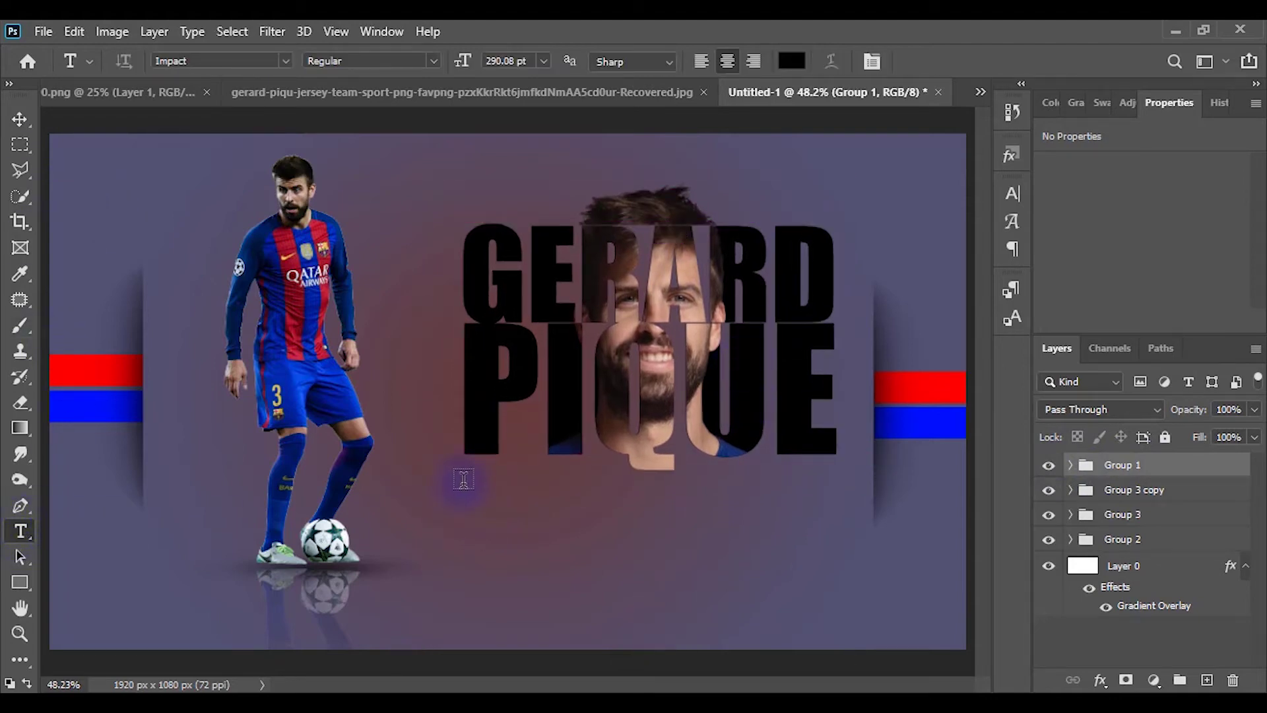
drag(463, 472, 835, 617)
key(space)
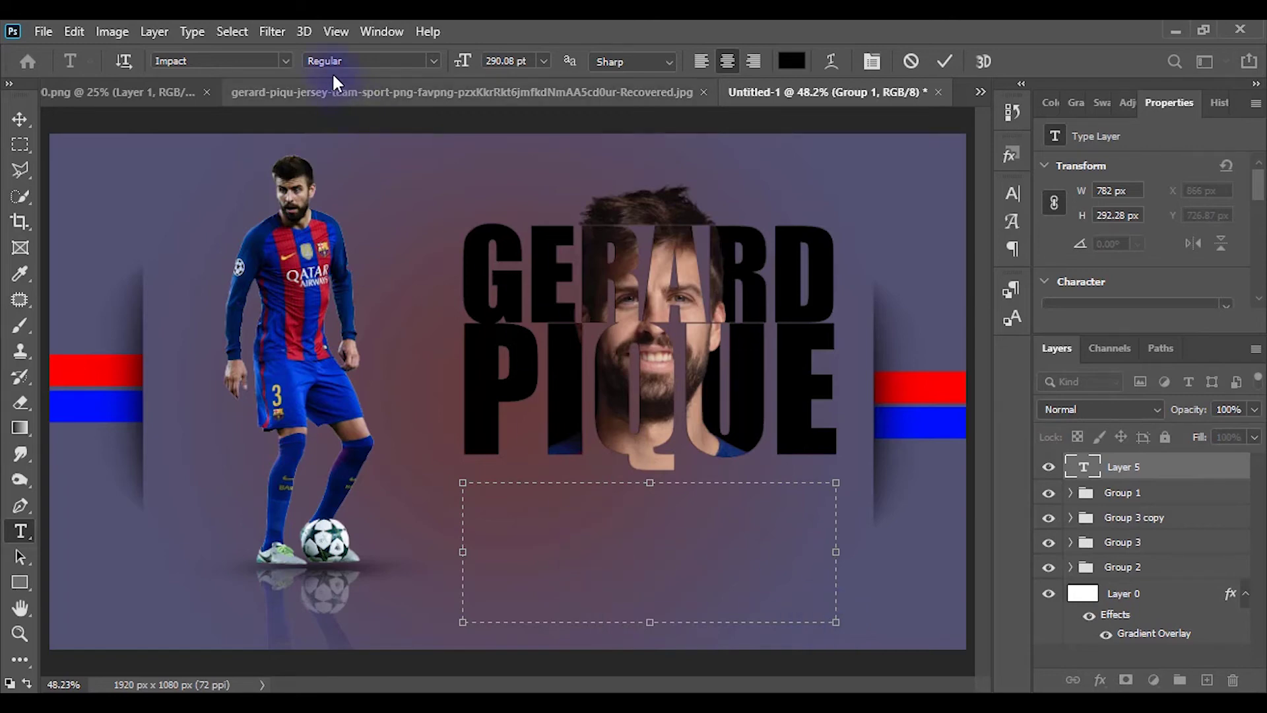
Set the text to Calibri at 36 pt and paste the paragraph beginning "Gerard Piqué brings together character, class" into the box
click(541, 61)
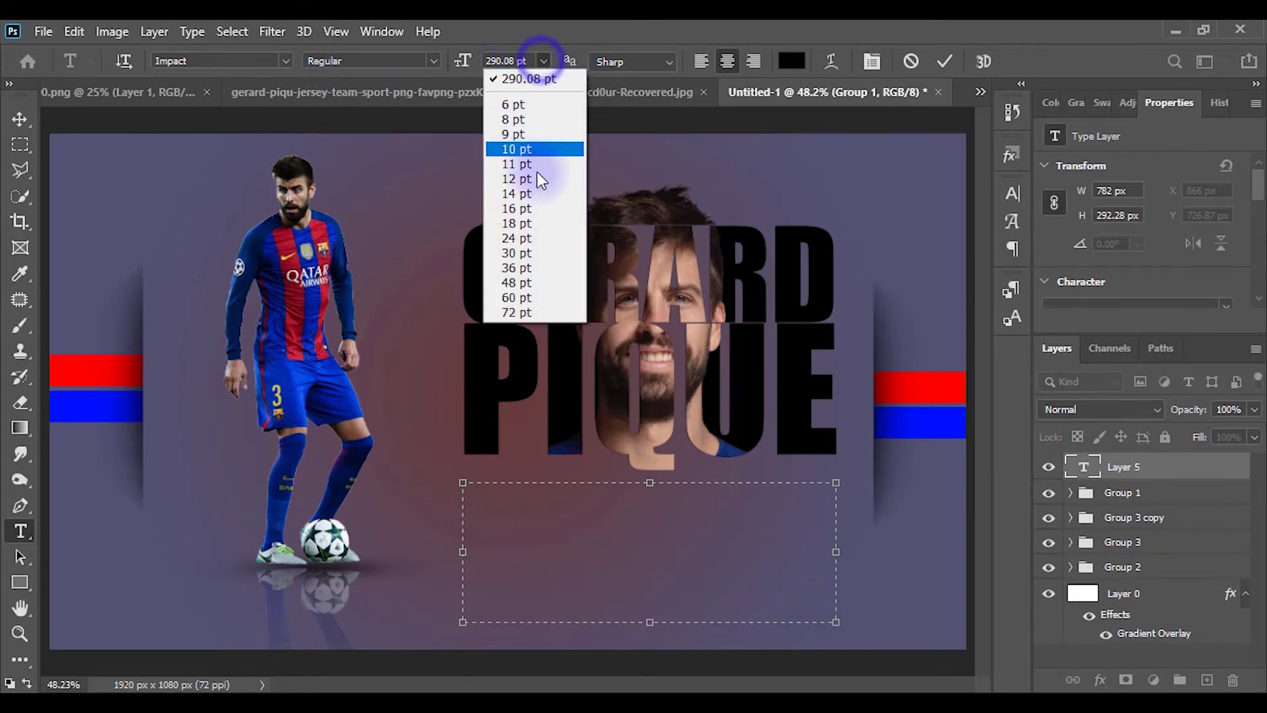
click(522, 268)
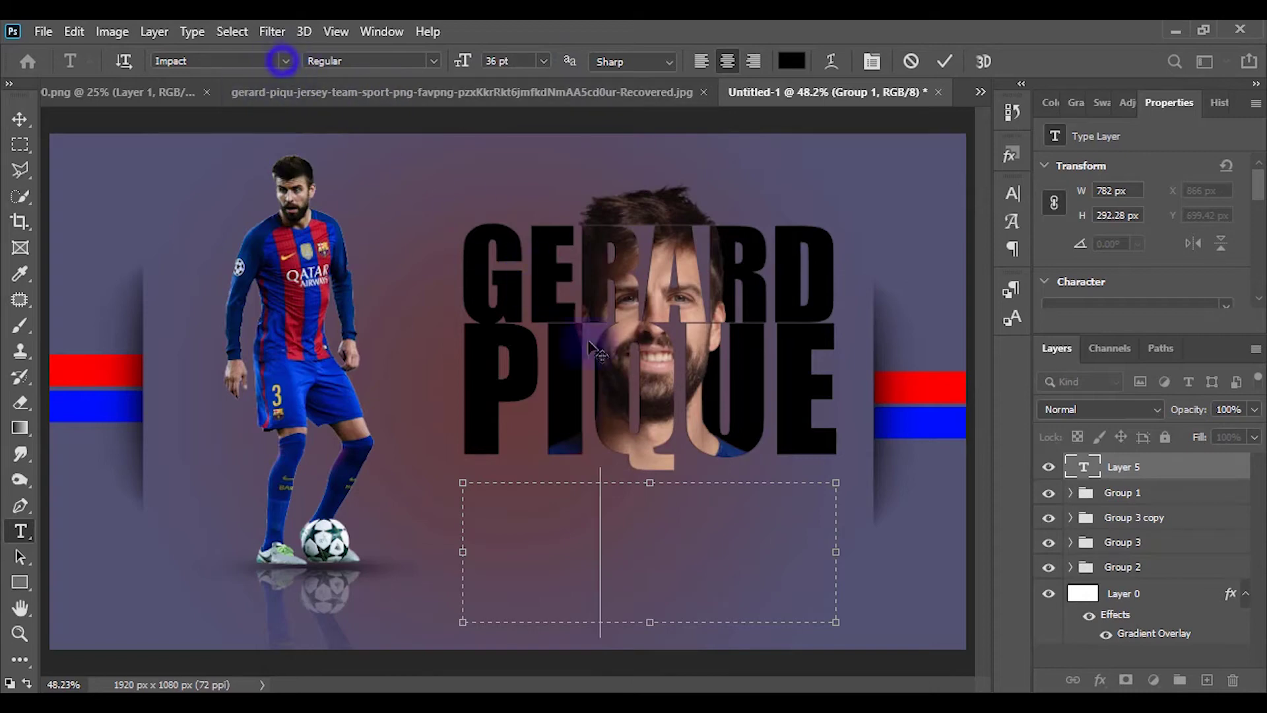
click(286, 61)
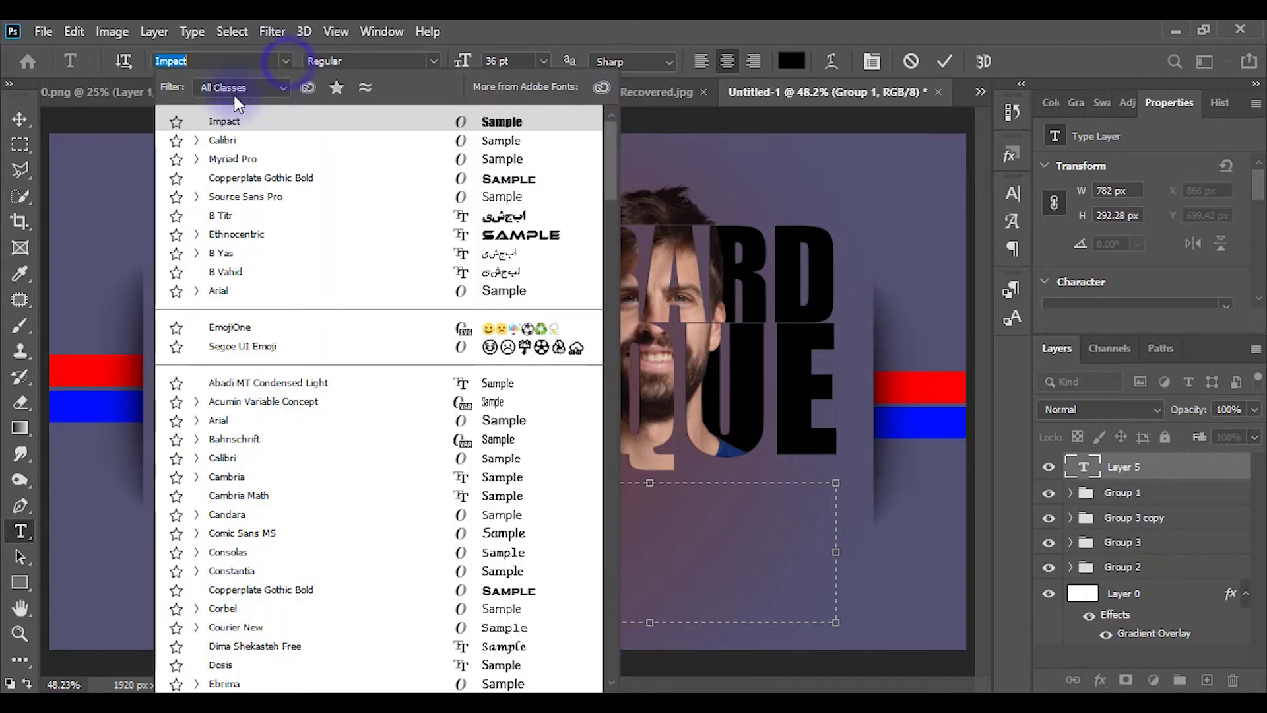
click(232, 140)
click(623, 509)
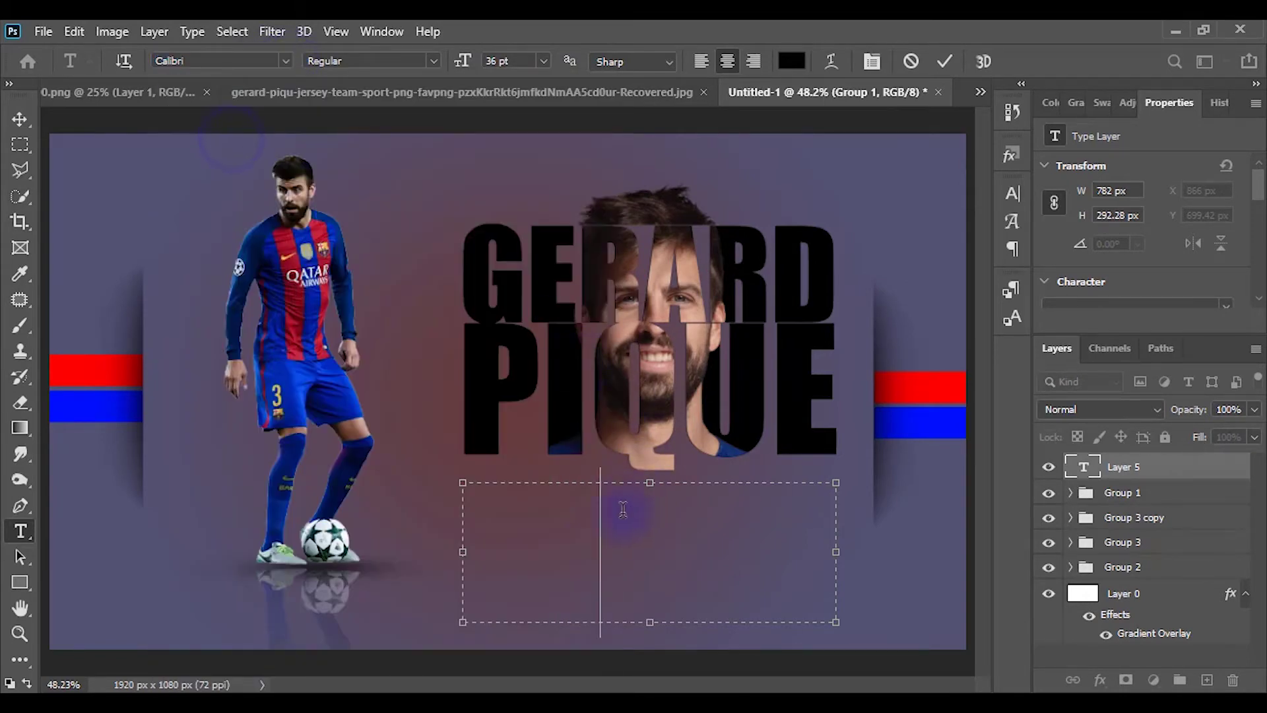
click(621, 529)
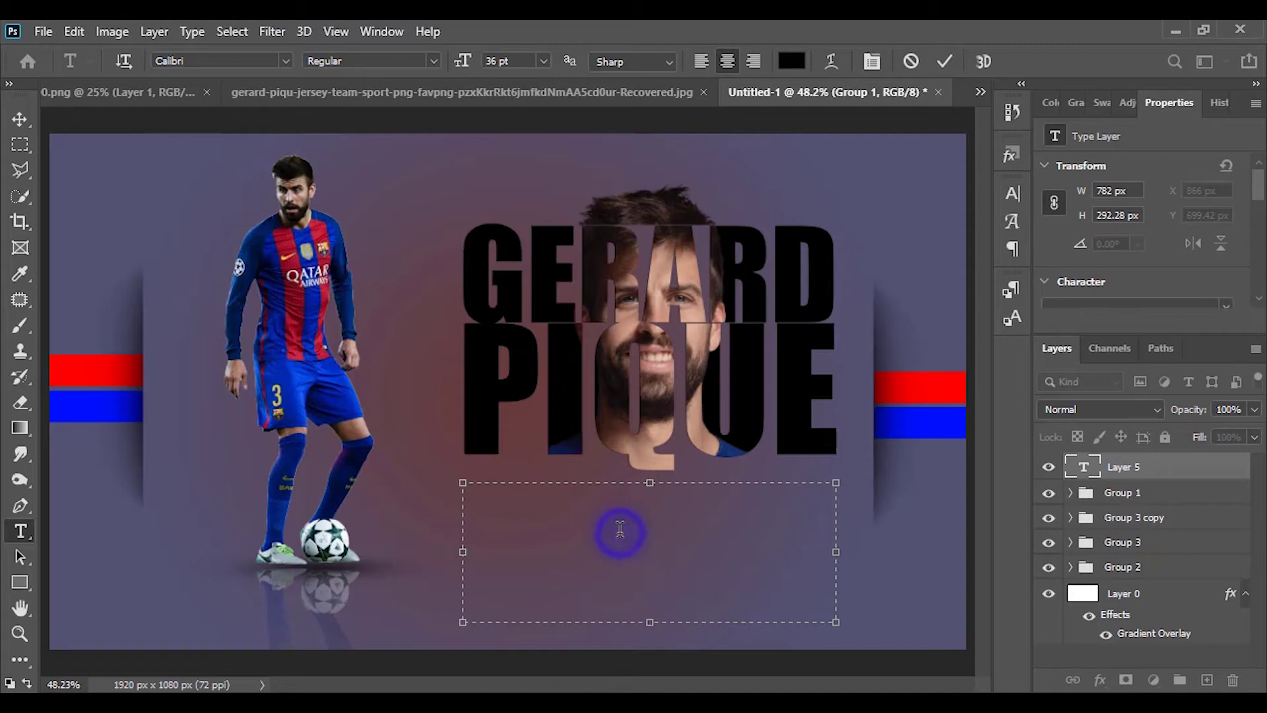
text(GERARD PIQUÉ BRINGS TOGETHER CHARACTER, CLASS)
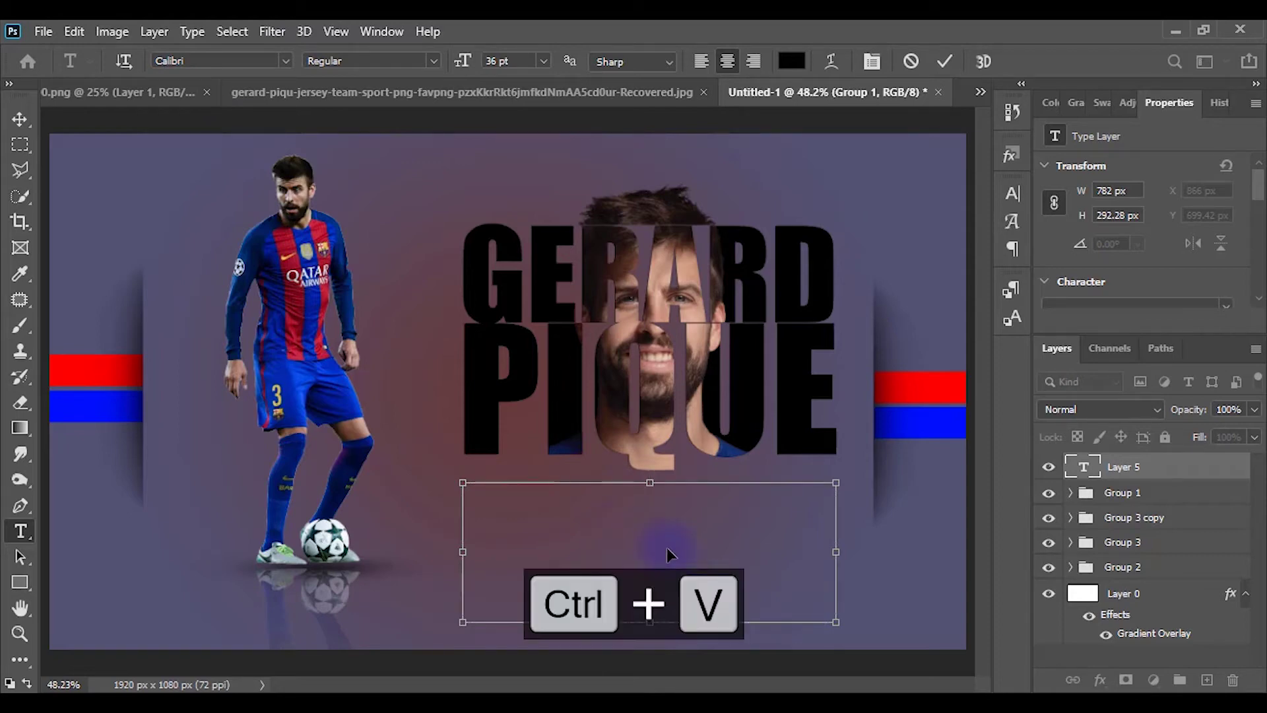
Set the paragraph's line spacing to 37 pt in the character settings
click(1012, 195)
click(900, 249)
drag(903, 251, 628, 271)
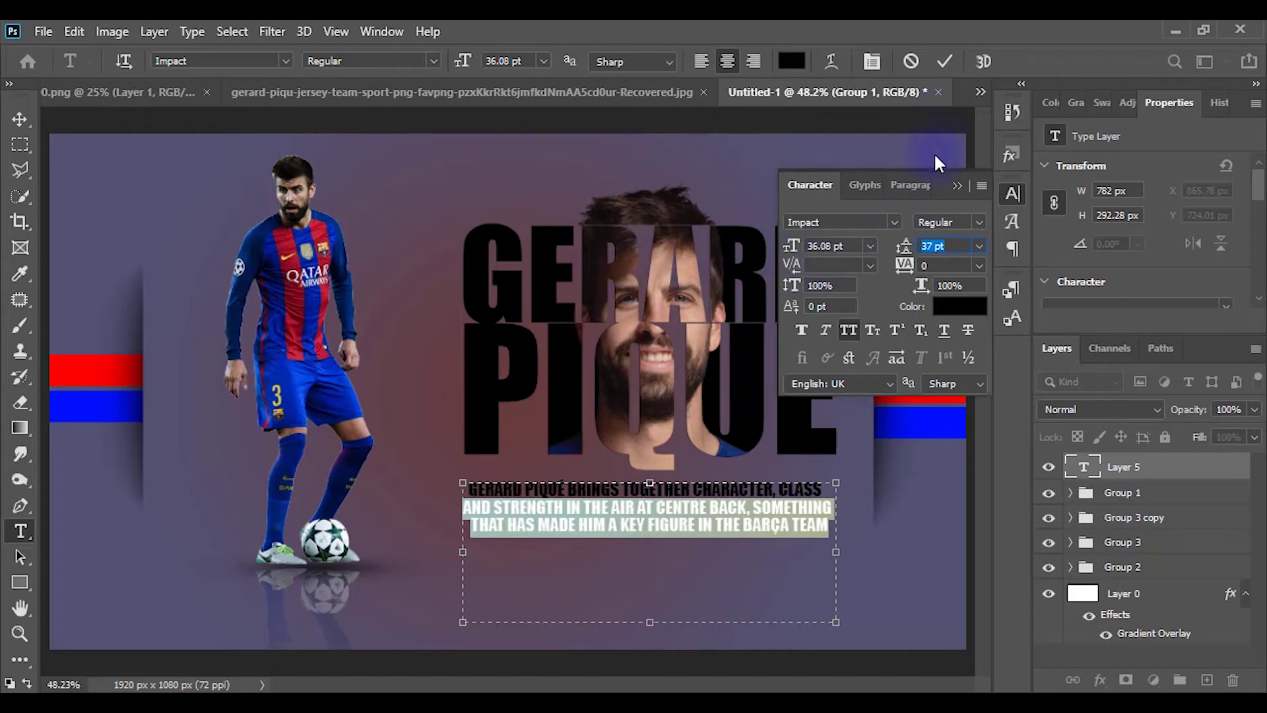
click(952, 187)
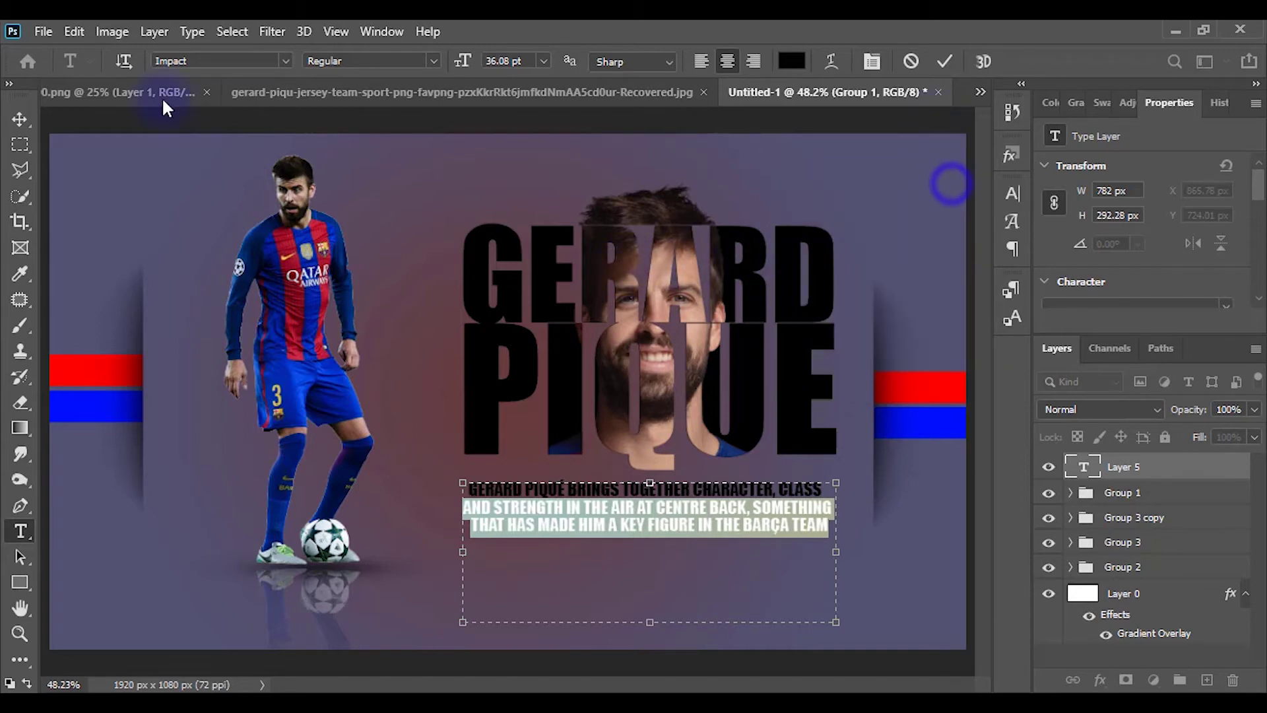
Change the paragraph's font to Calibri and reduce its size until the text fits on three lines
click(284, 58)
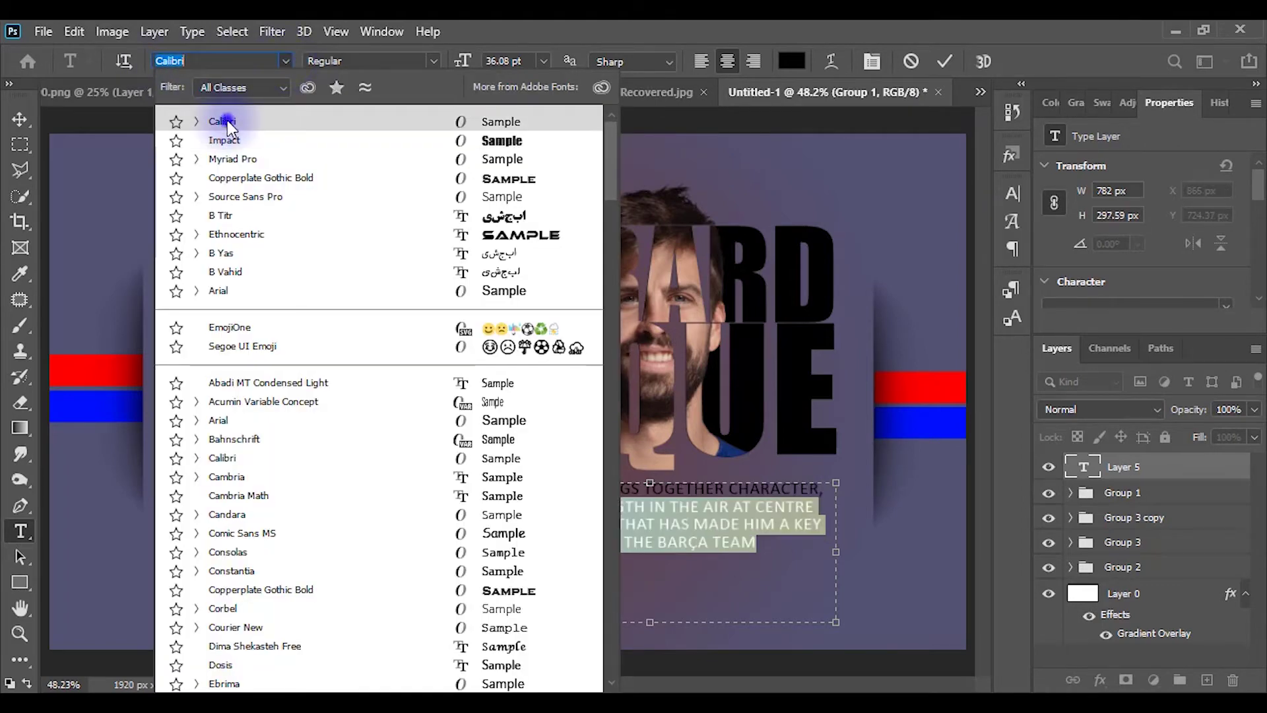
click(228, 120)
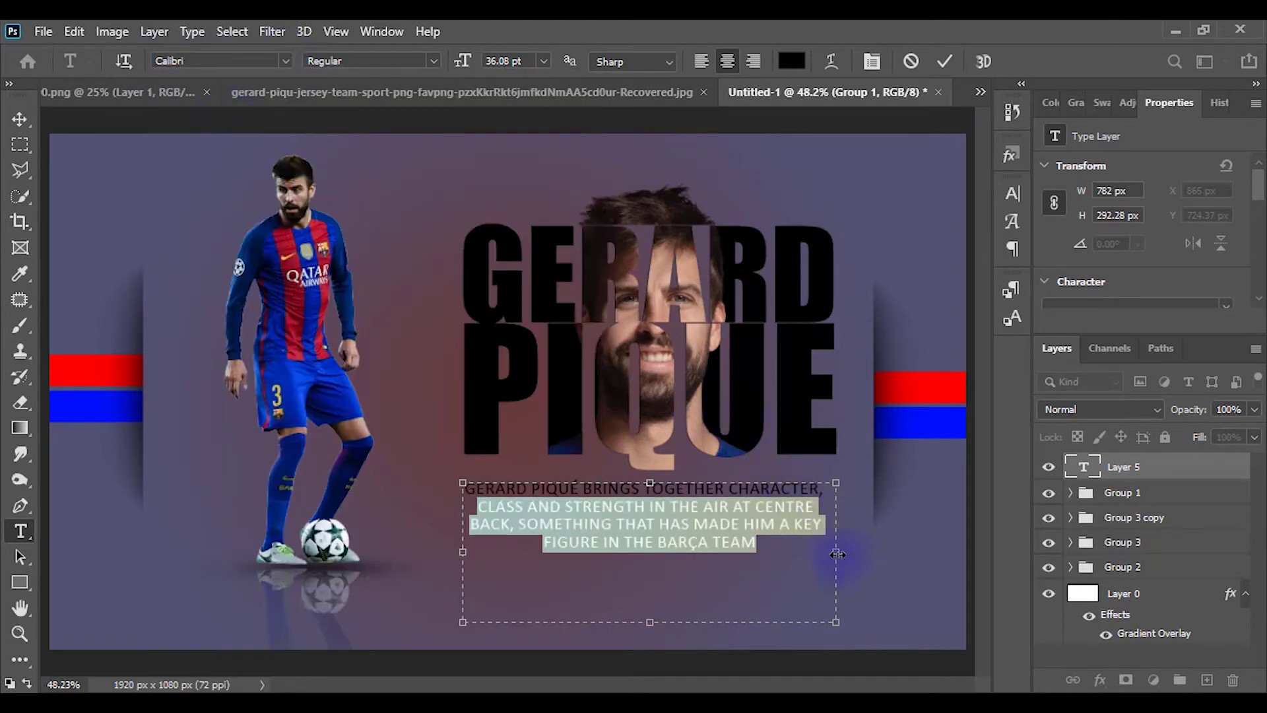
key(ctrl+a)
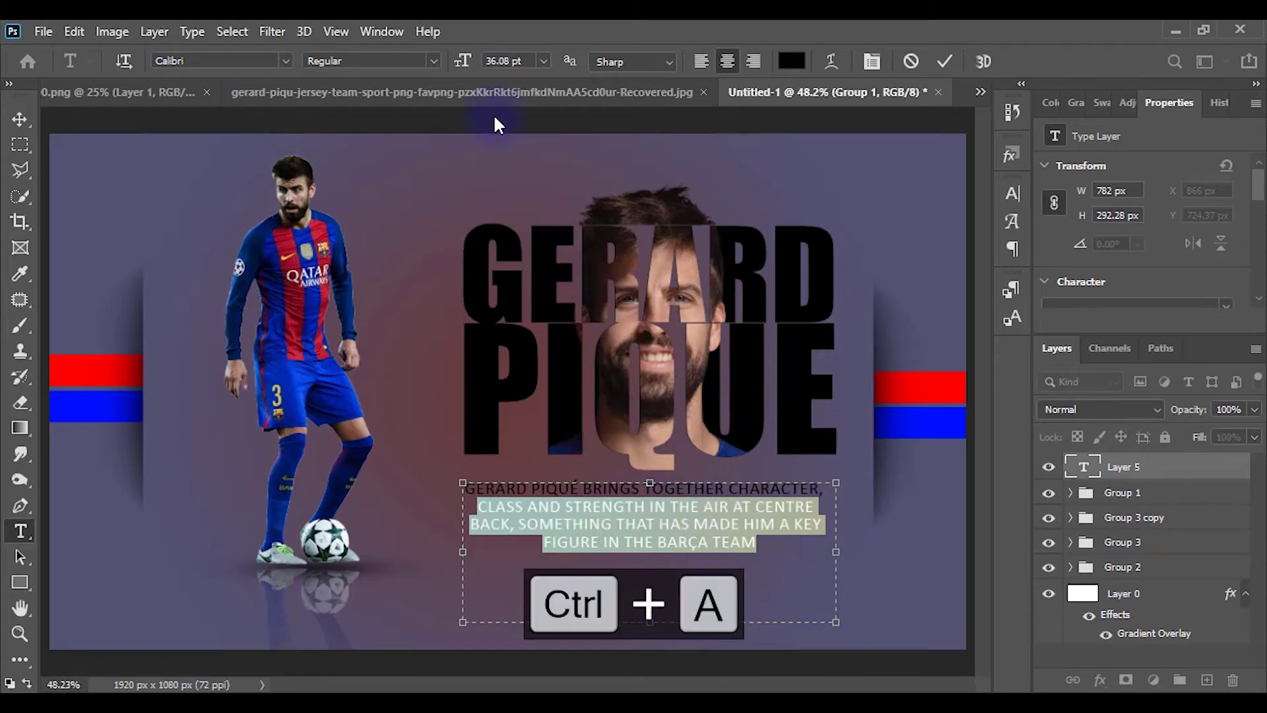
drag(464, 64, 462, 68)
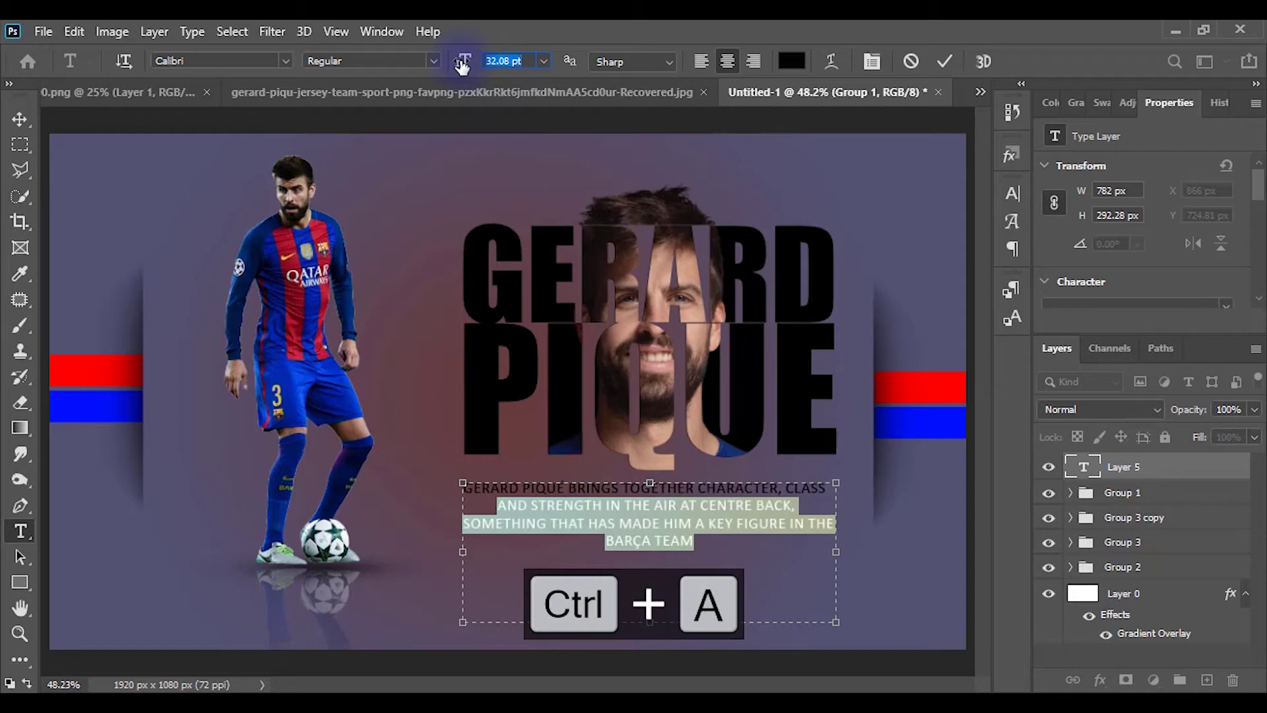
Move the paragraph about 21 px down from the portrait name
click(18, 119)
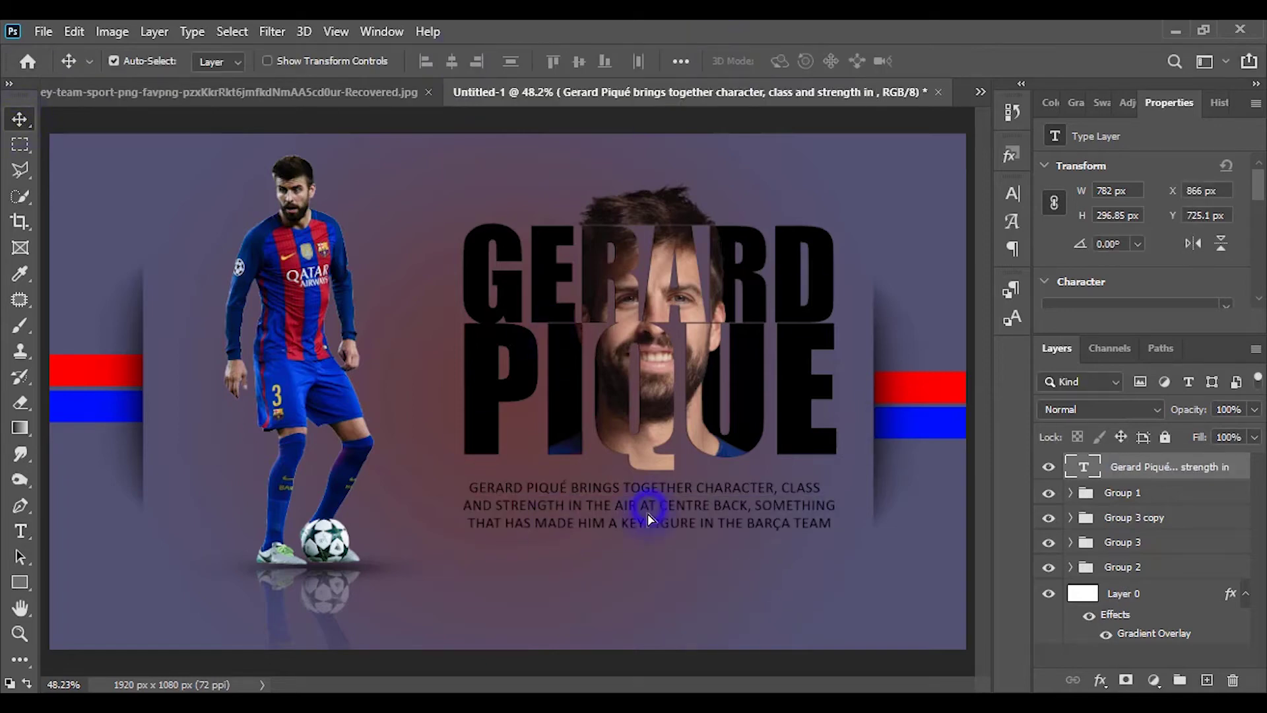
drag(648, 510, 648, 514)
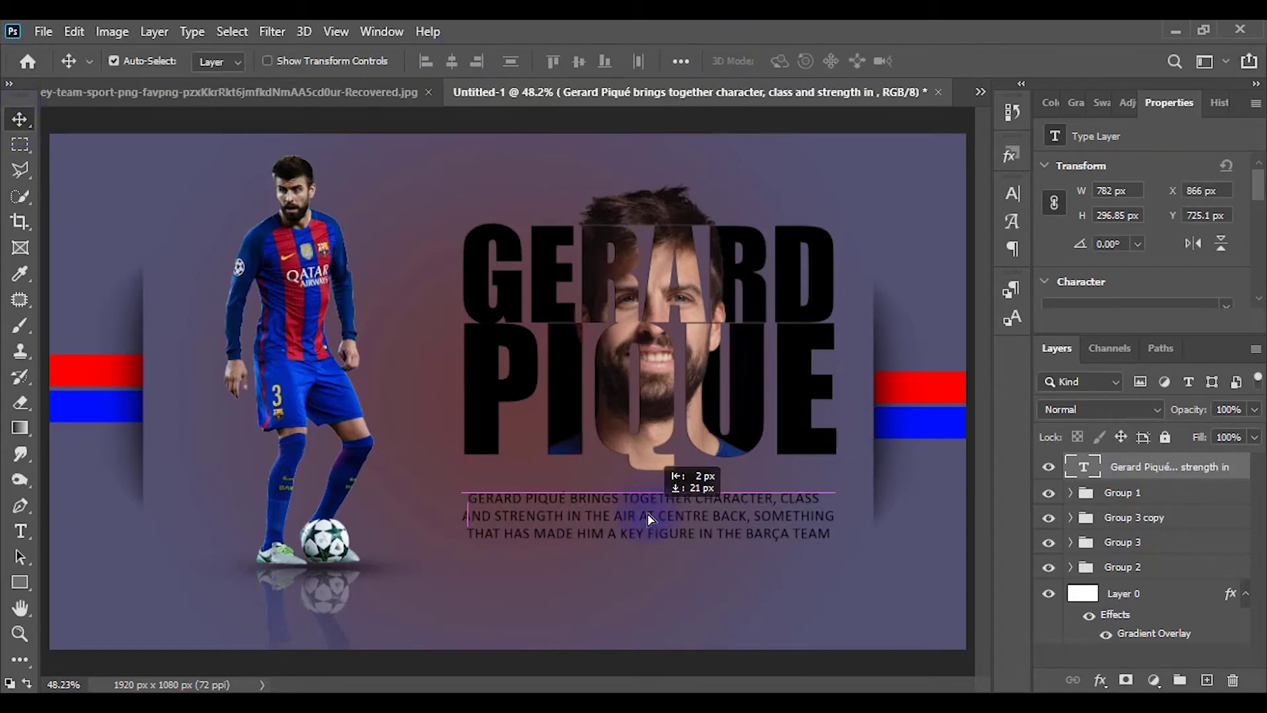
drag(648, 514, 648, 514)
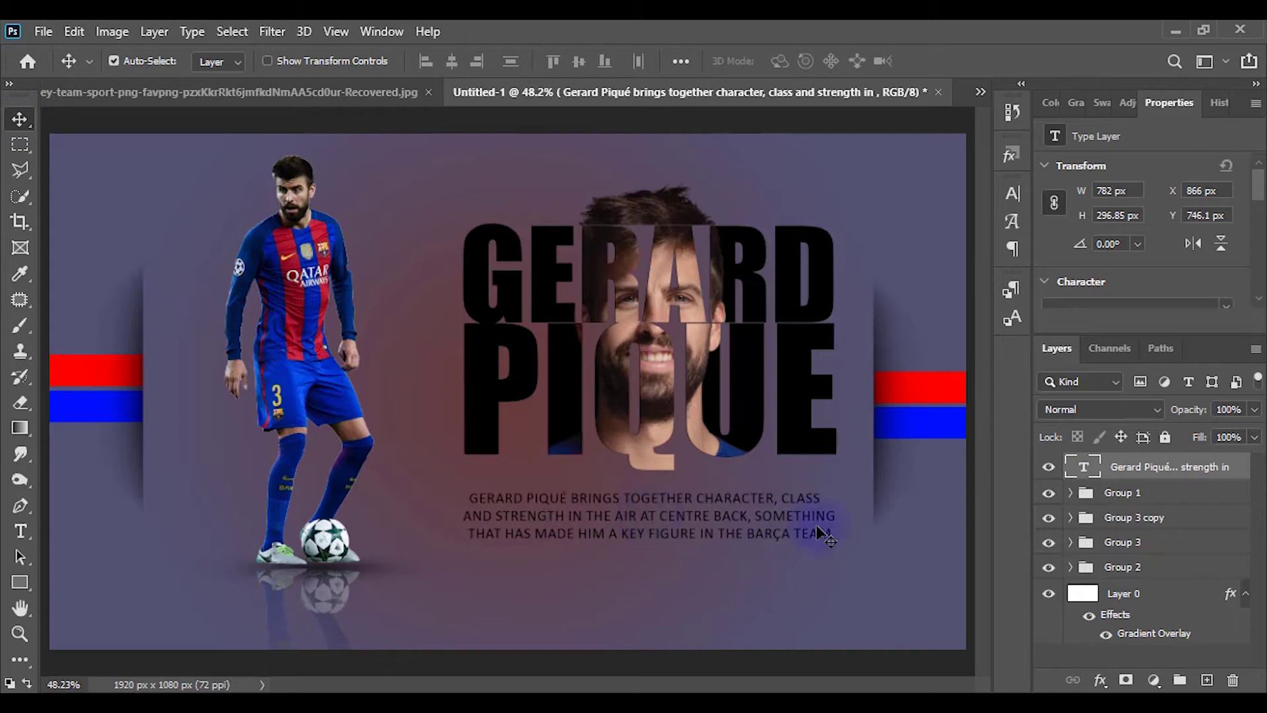
Draw an unfilled white L-shaped line about 301 px wide and 71 px high in the canvas's upper-right corner with a 3 px stroke
click(20, 506)
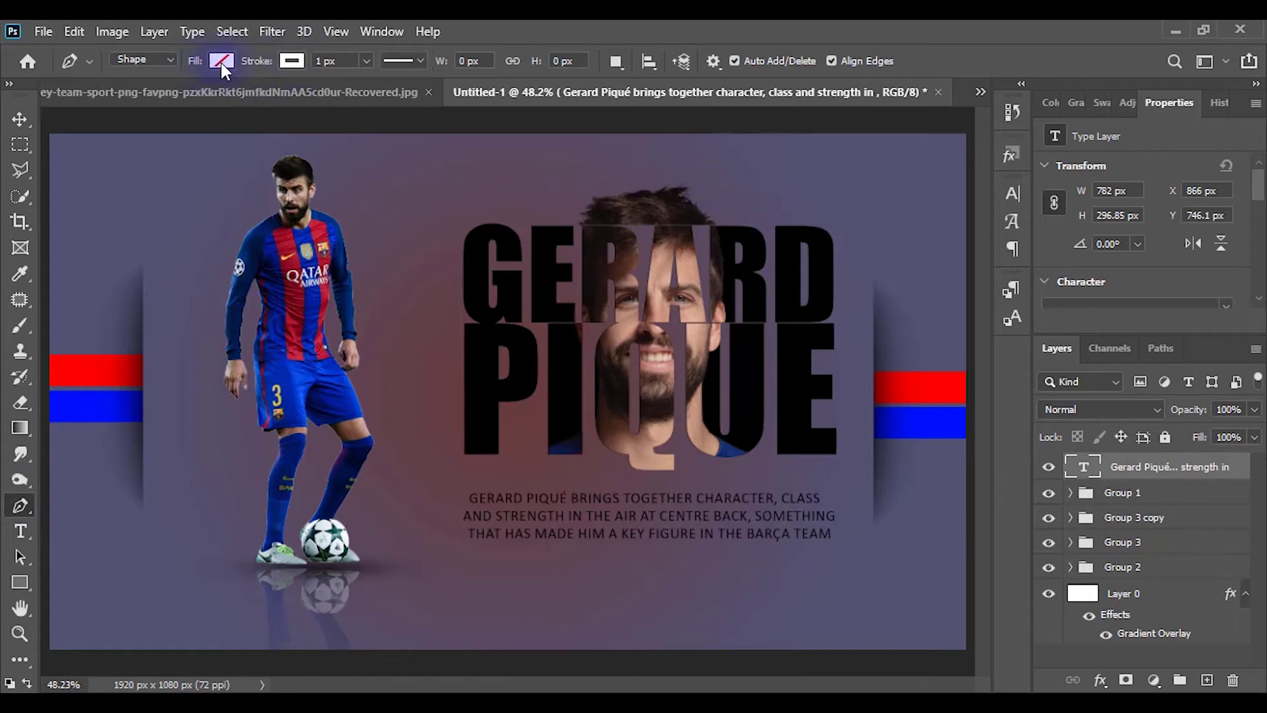
click(935, 184)
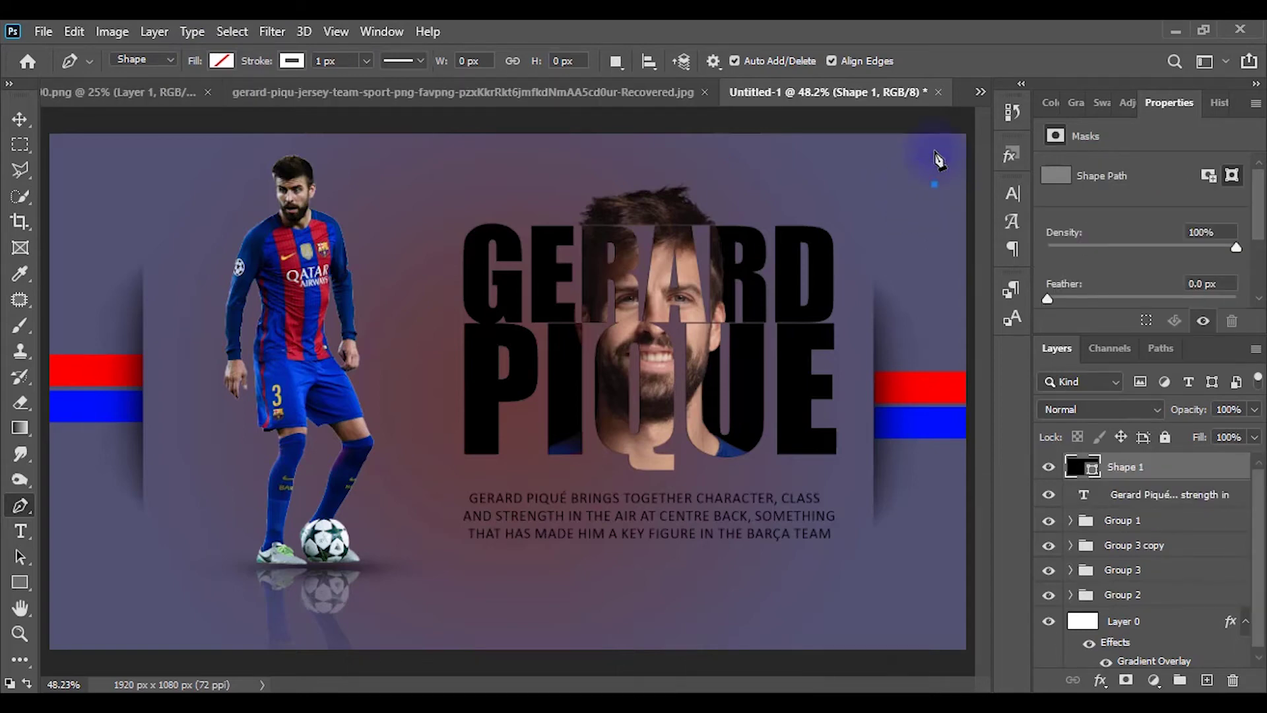
click(935, 151)
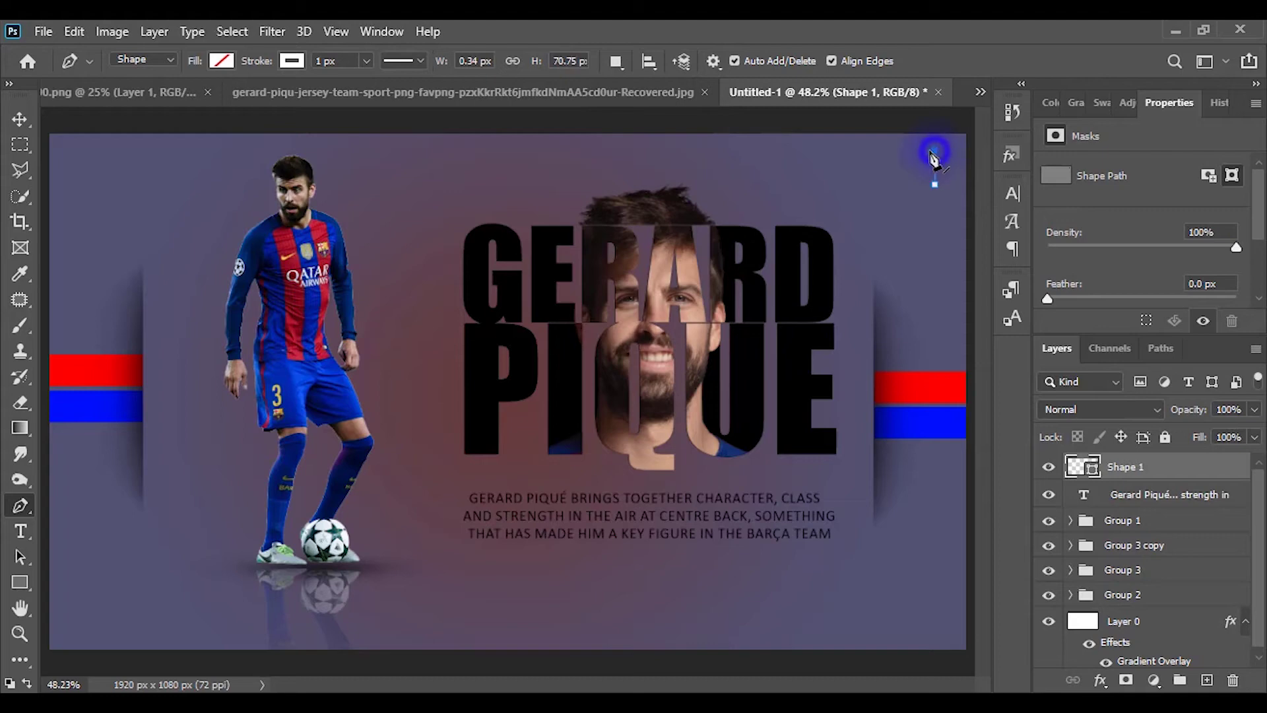
click(791, 151)
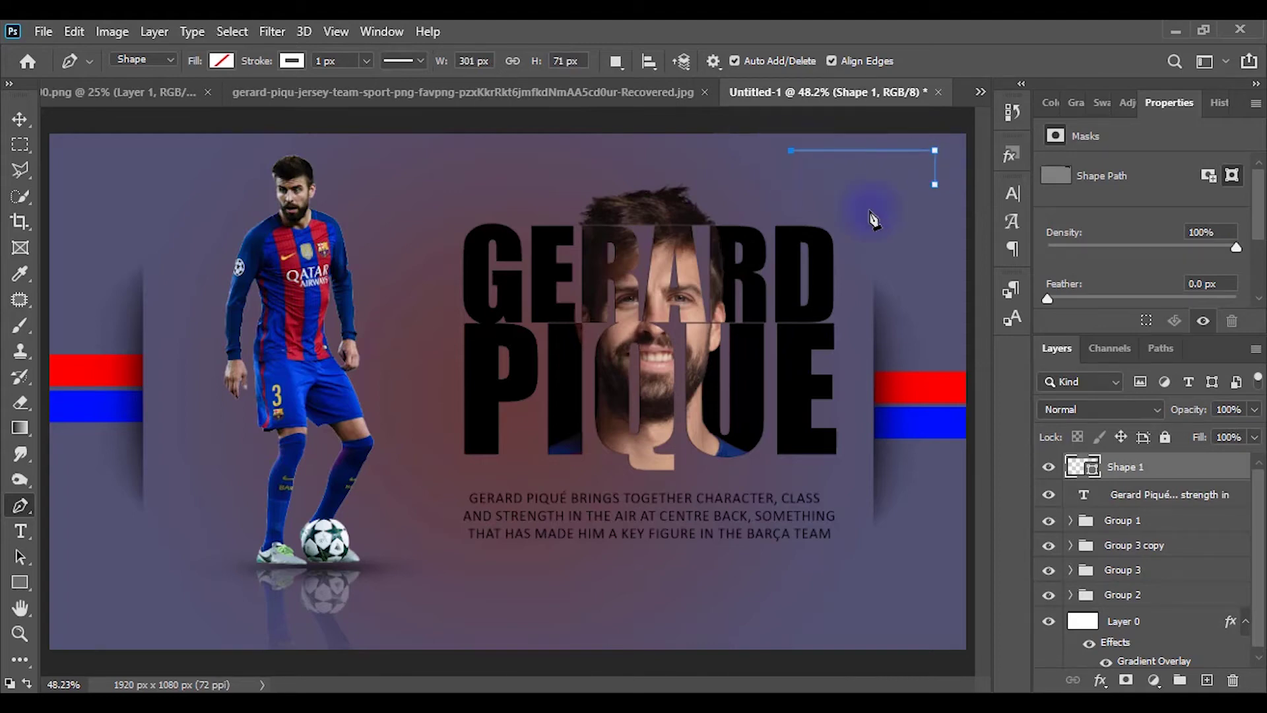
click(330, 61)
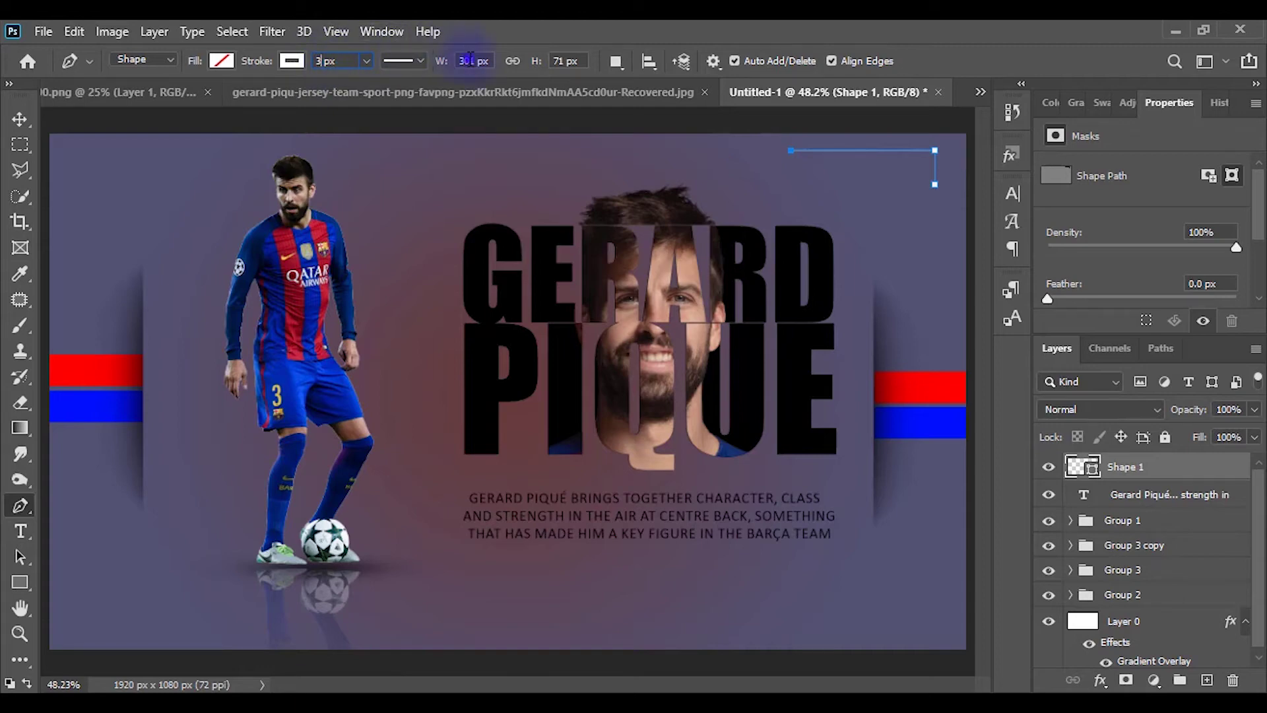
click(20, 119)
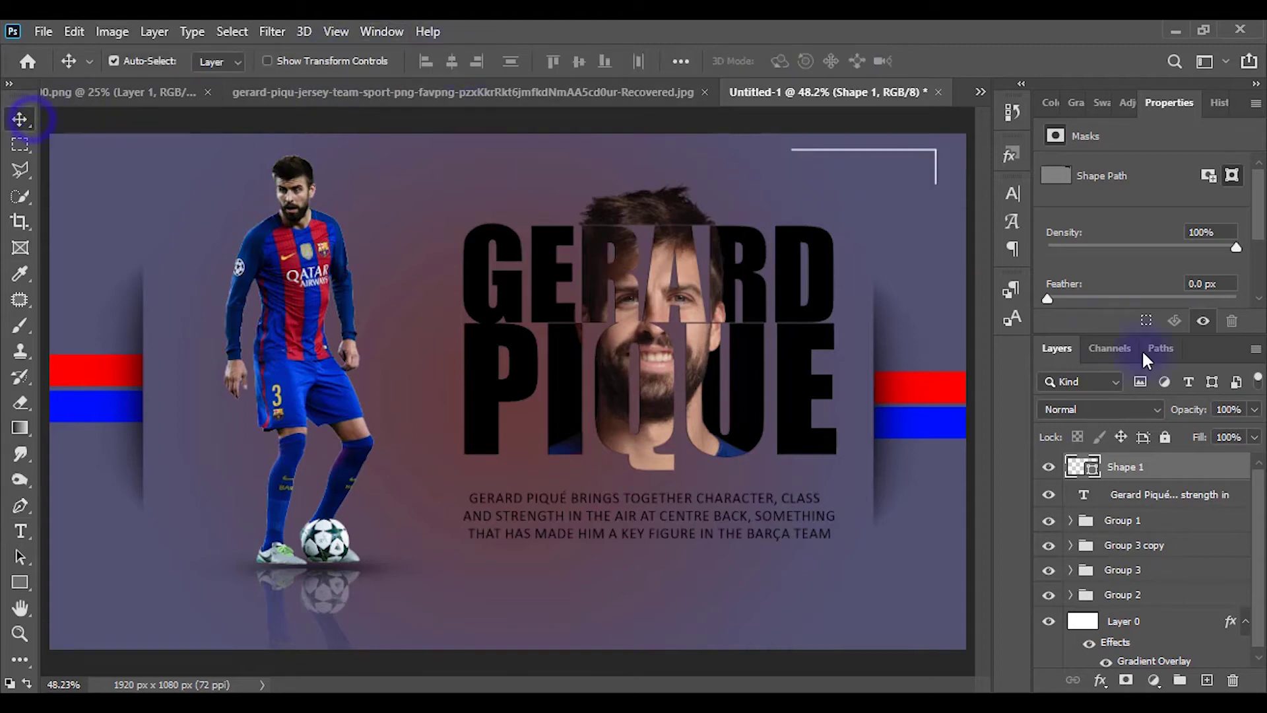
key(Delete)
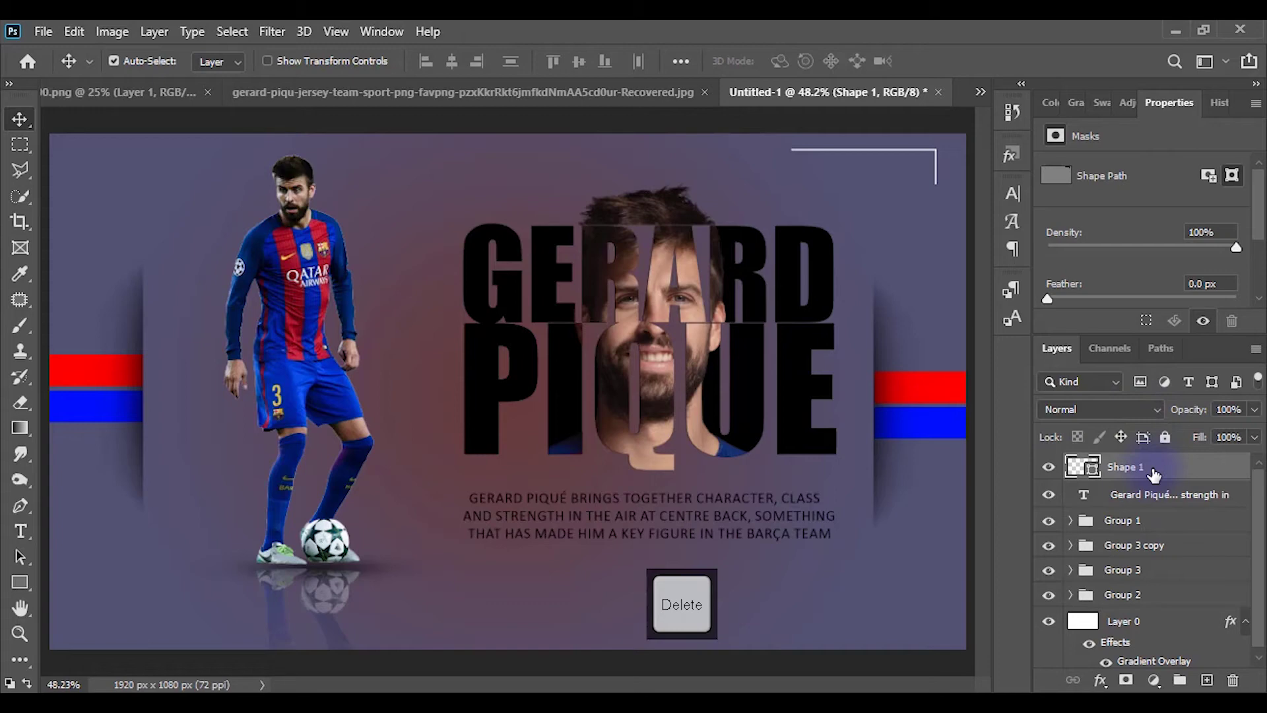
Duplicate the corner line and offset the copy about 20 px to the left and down inside the original
key(ctrl+j)
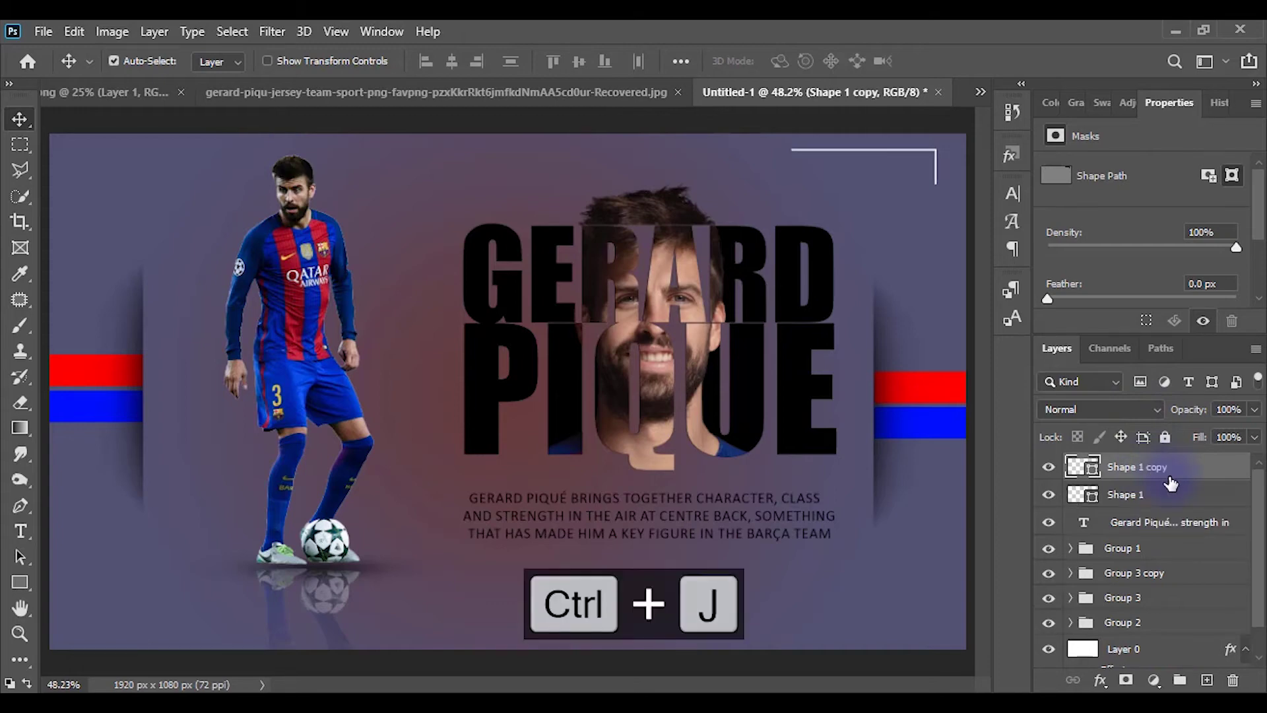
key(shift+Left)
key(shift+Down)
key(shift+Left)
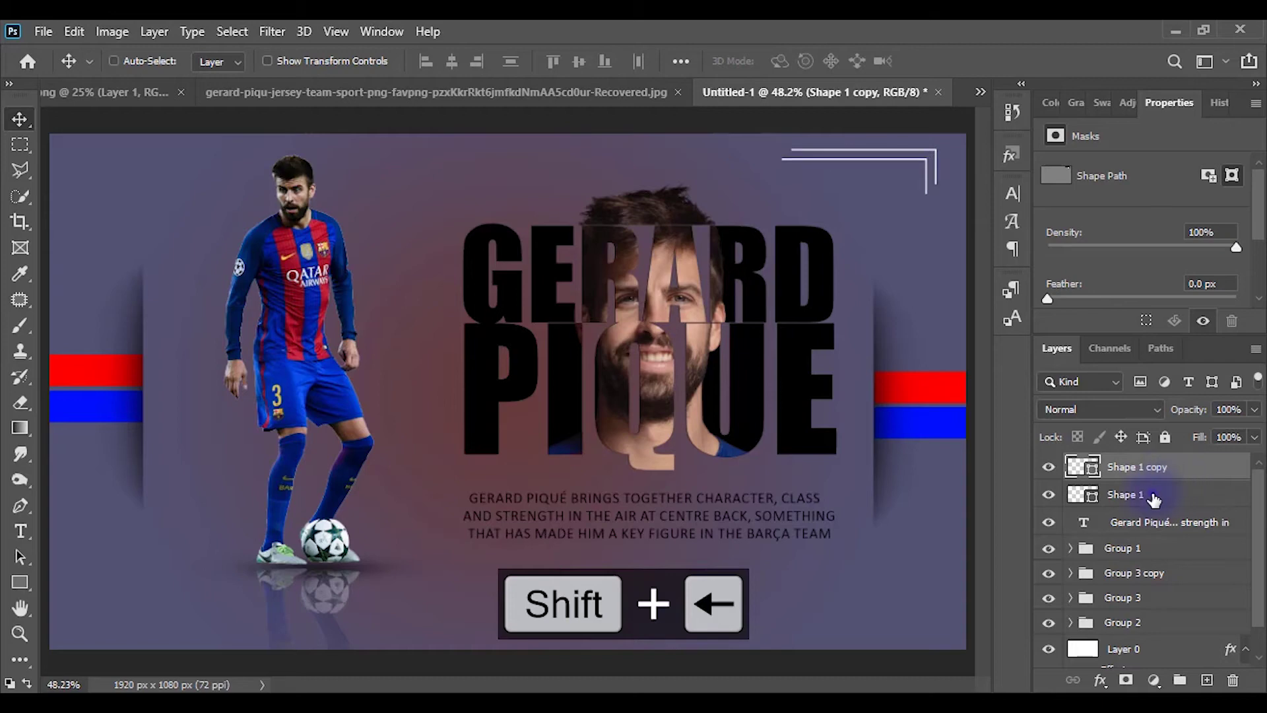
Group the two corner lines and duplicate the group
ctrl+click(1154, 499)
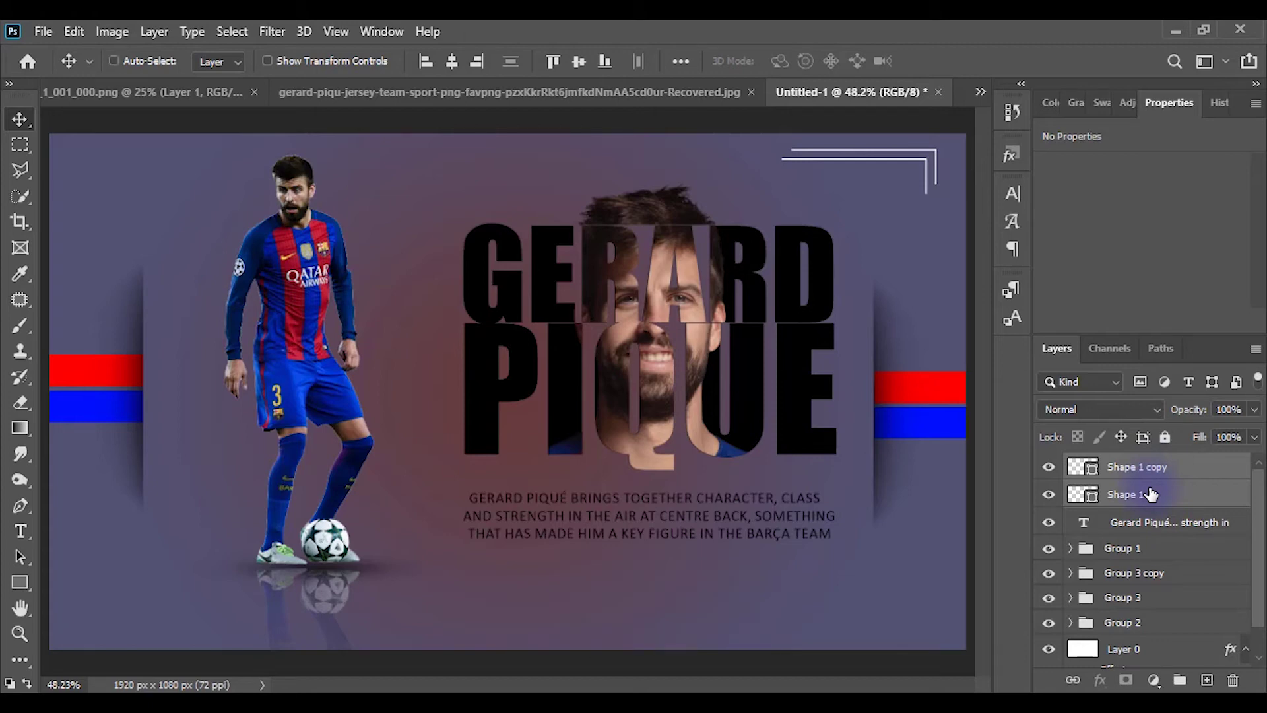
key(ctrl+g)
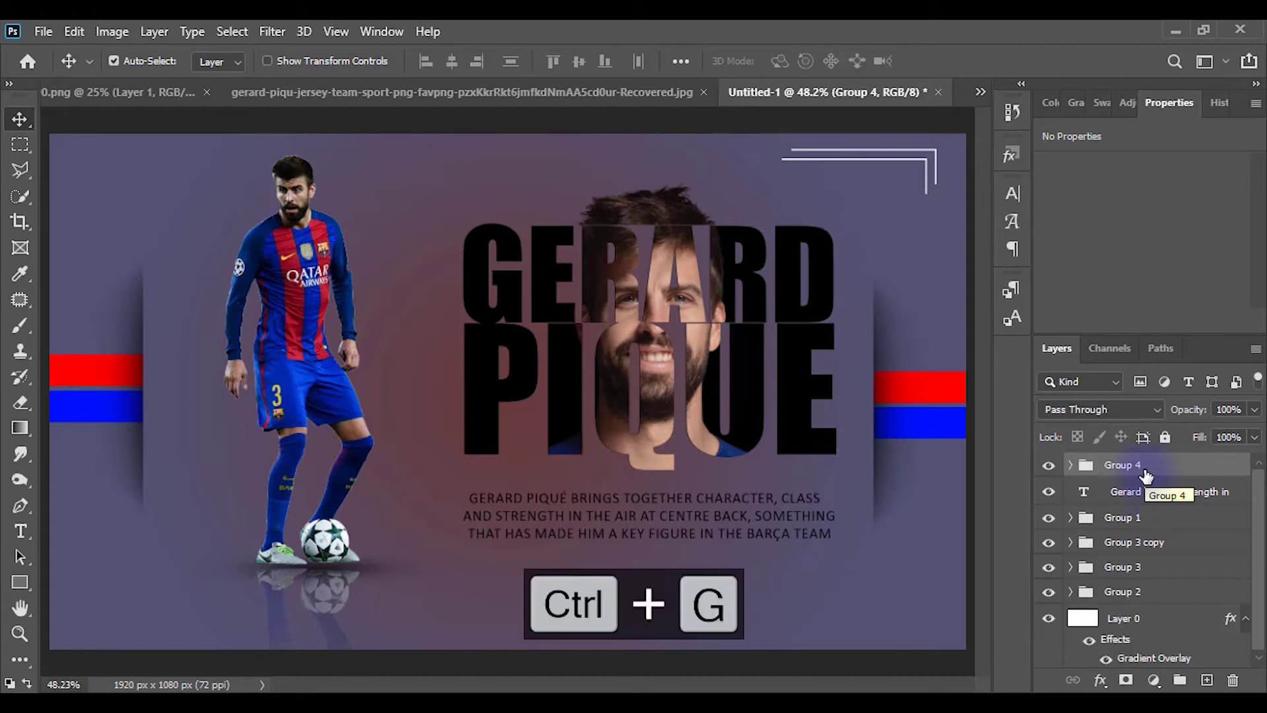
key(ctrl)
key(ctrl+j)
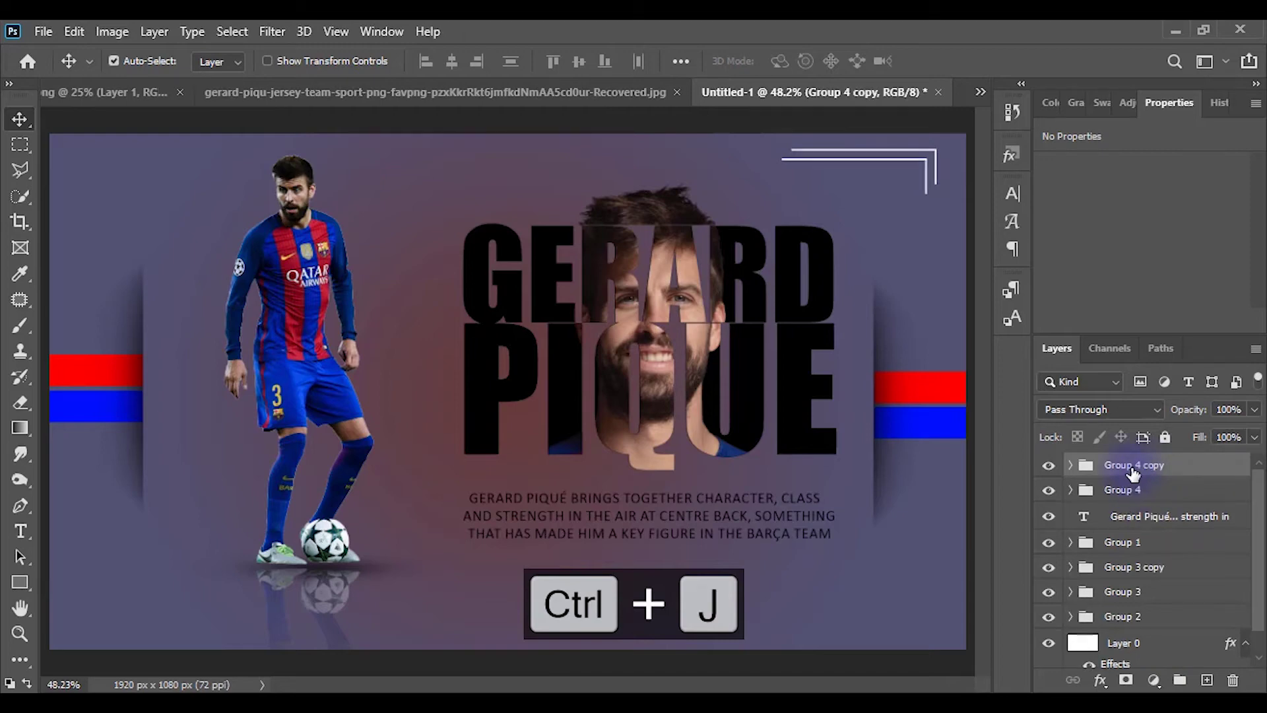
Rotate the duplicated corner-line group by 180° and place it in the canvas's lower-left corner
key(ctrl+t)
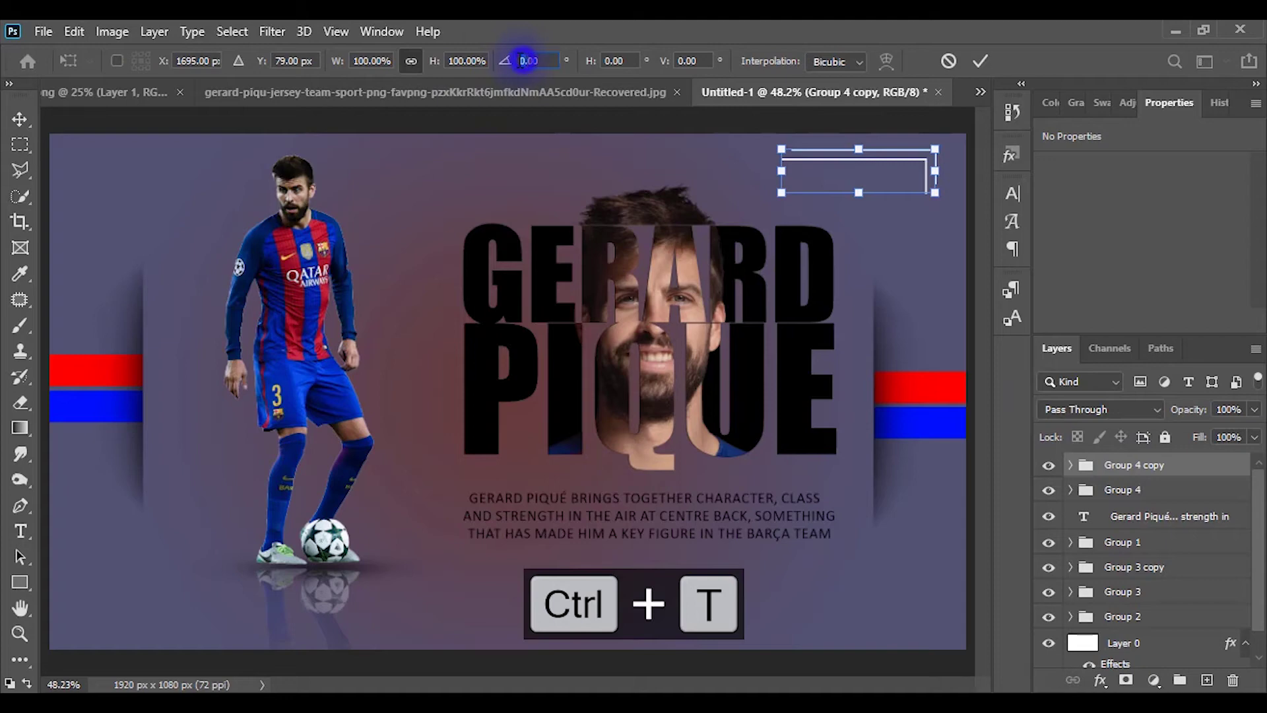
click(521, 60)
text(180)
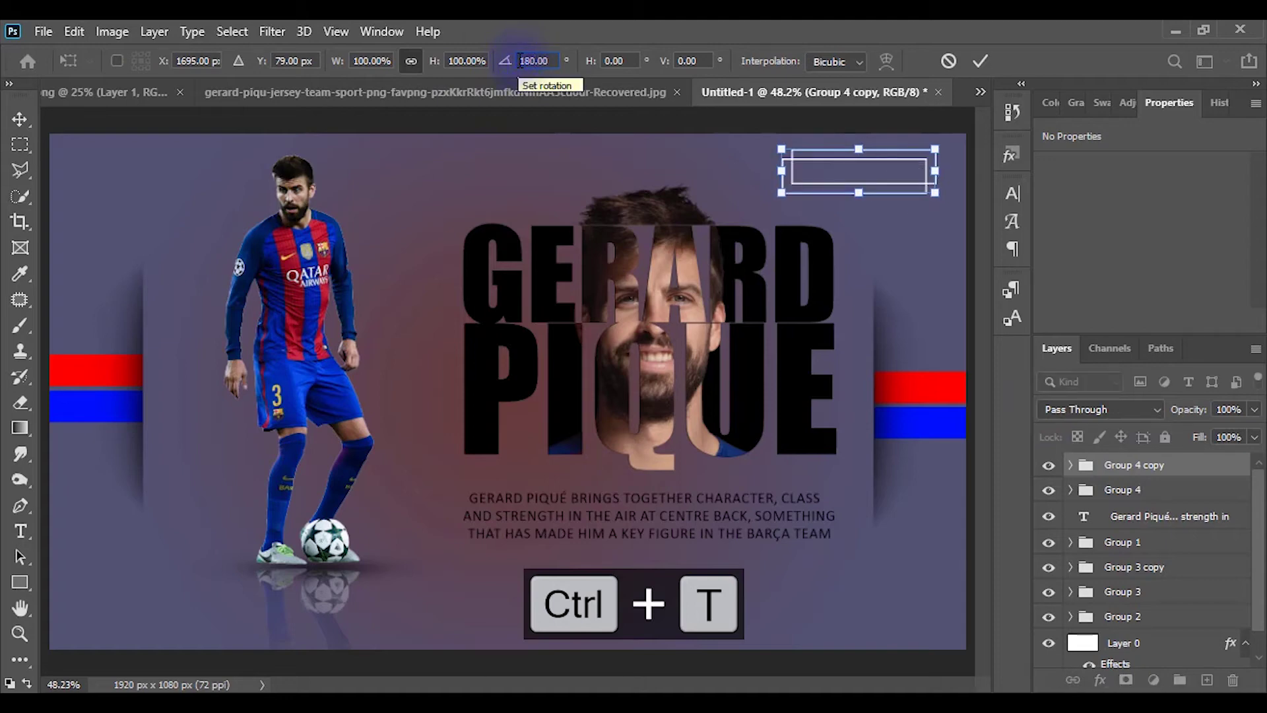
drag(841, 190, 129, 625)
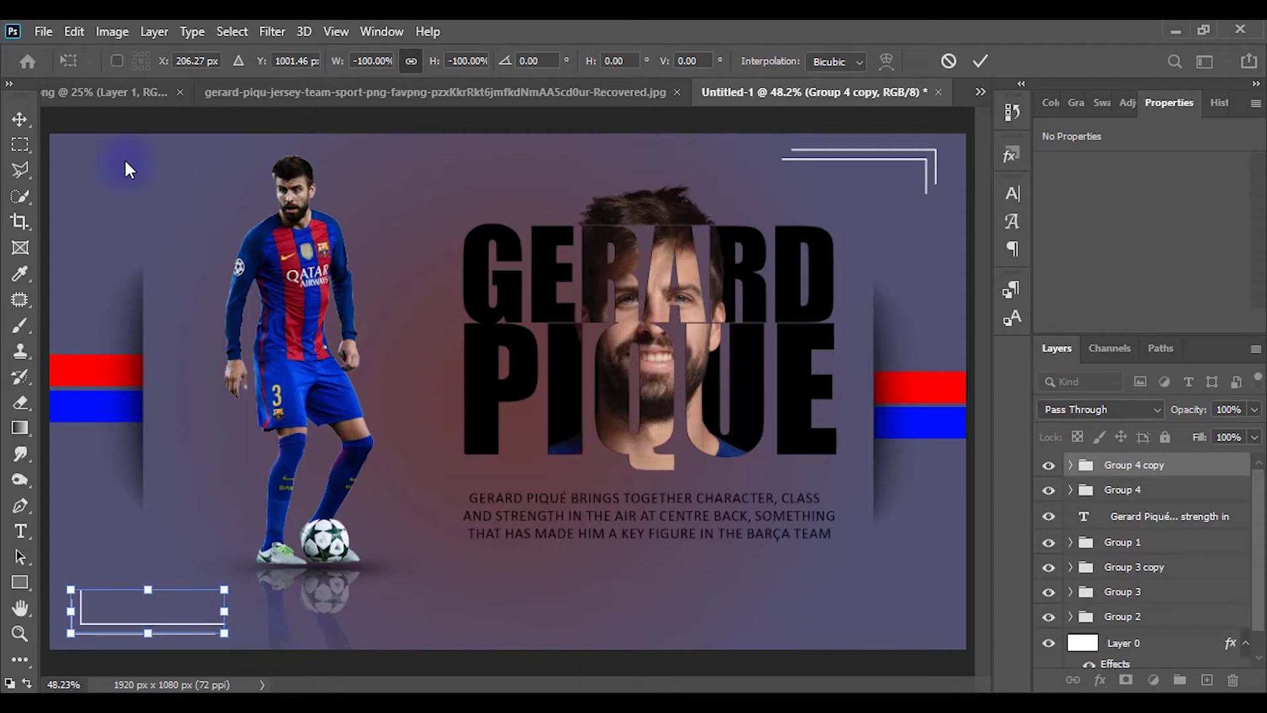
key(Return)
Add a new layer above all groups and choose the Clouds 1 brush at 800 px
click(1207, 679)
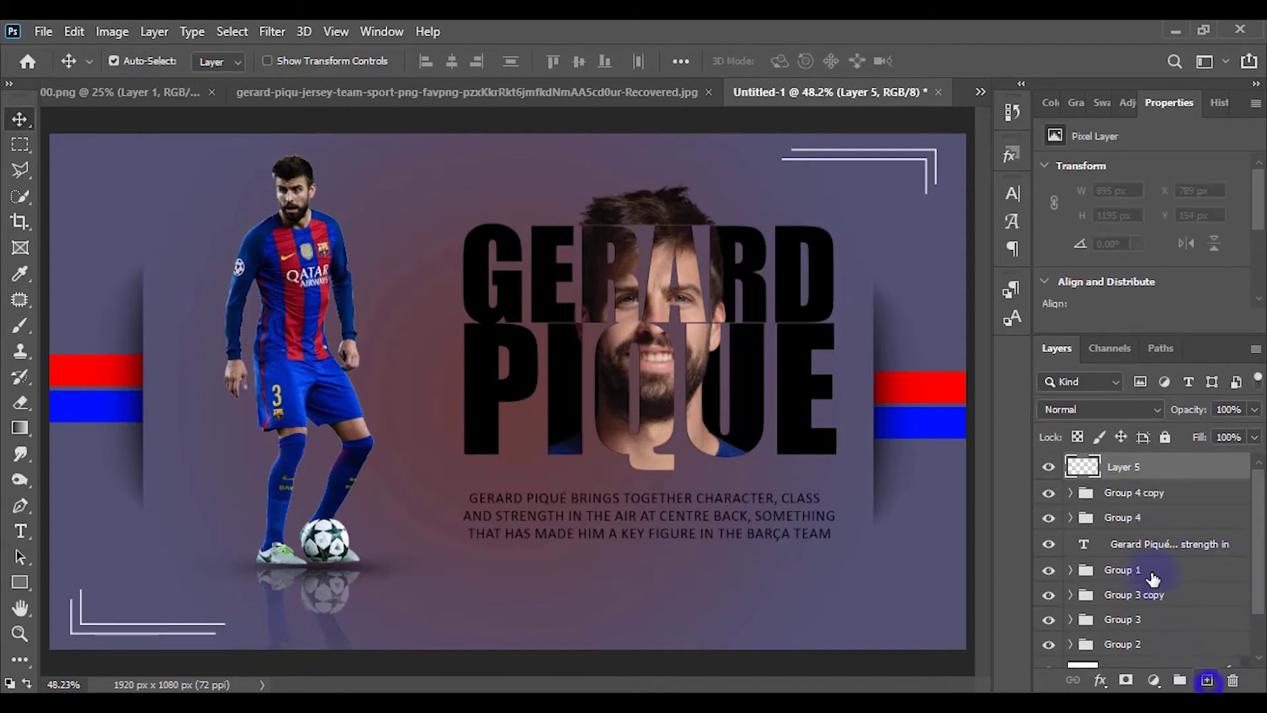
click(19, 322)
right_click(378, 291)
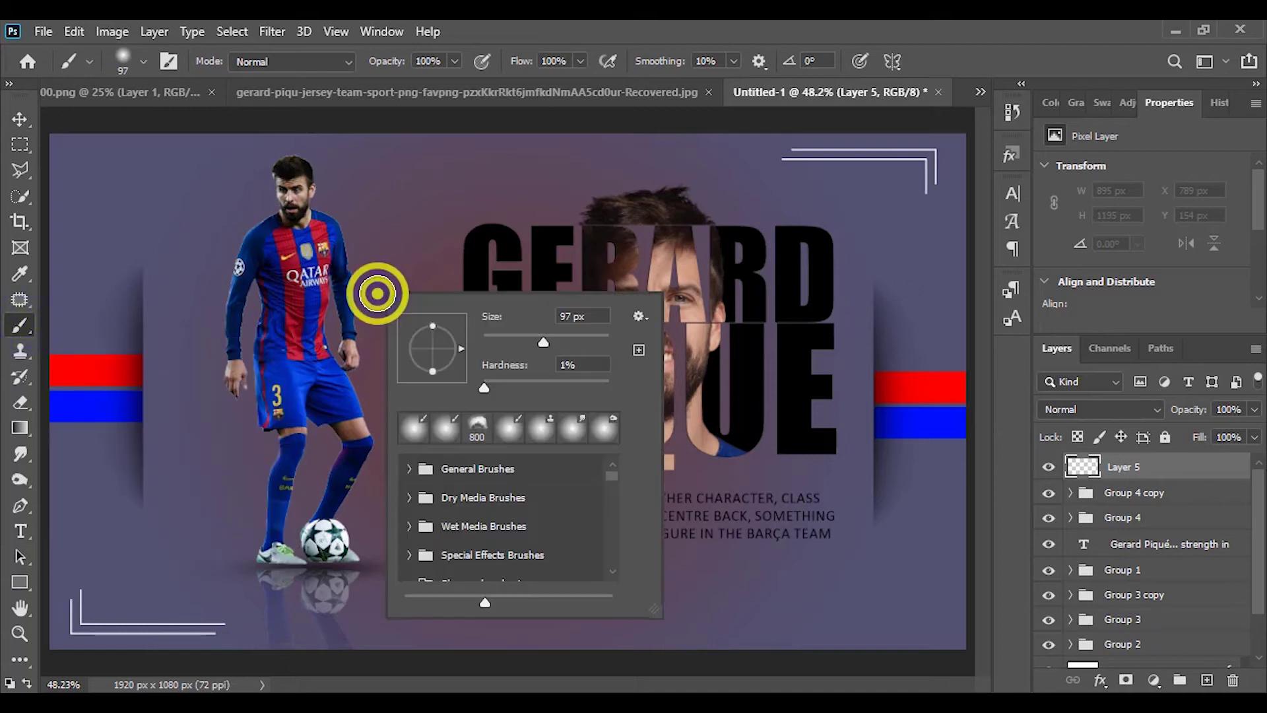
mouse_move(611, 477)
mouse_down()
mouse_move(618, 505)
mouse_move(616, 488)
mouse_up()
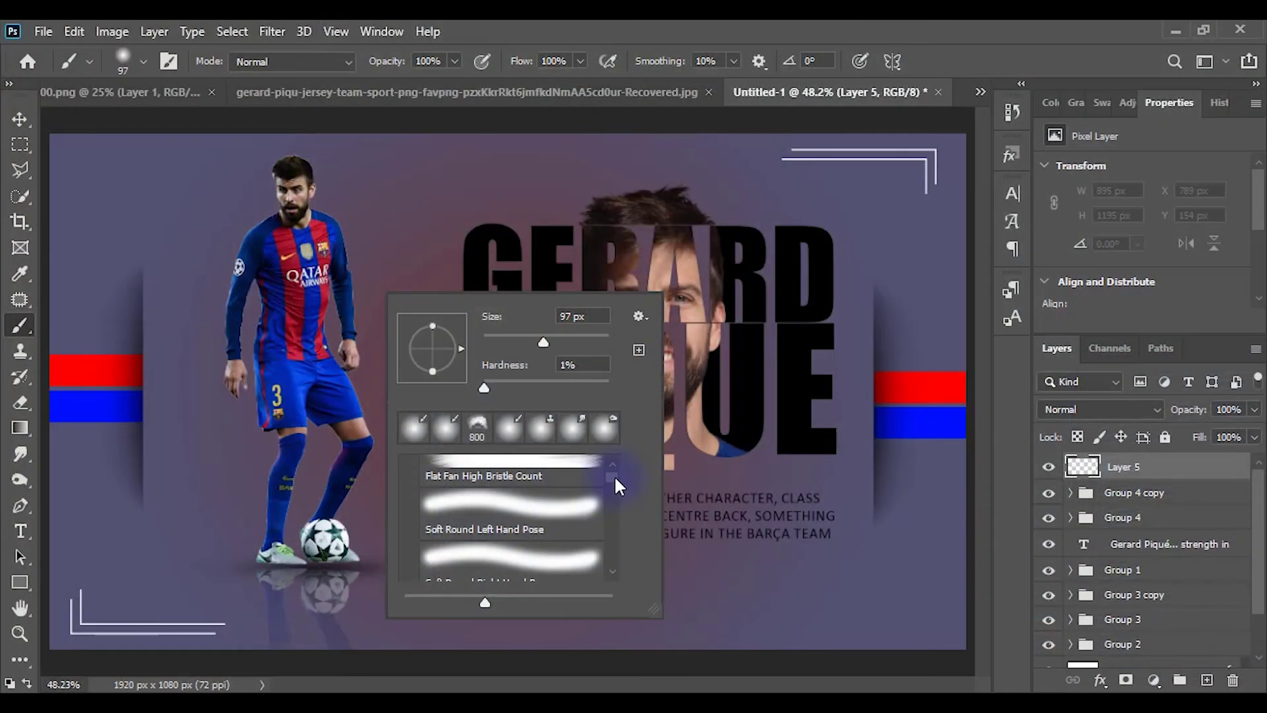
drag(613, 473, 617, 494)
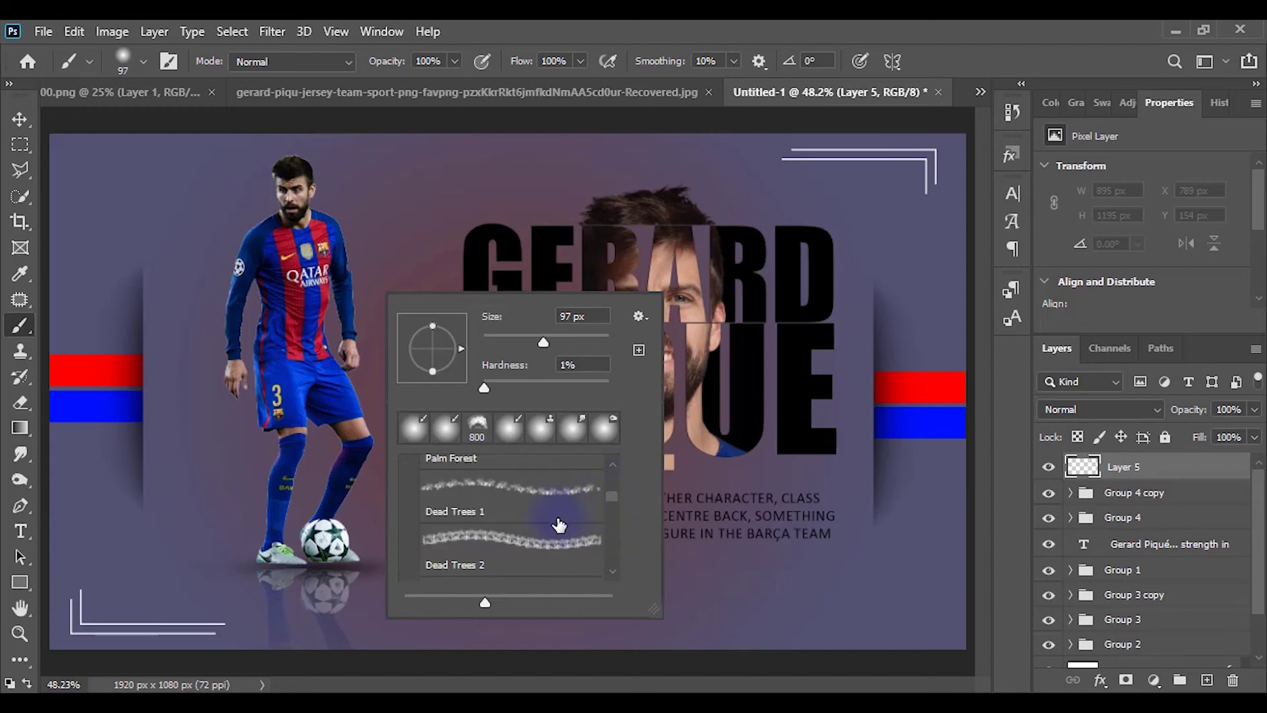
scroll(558, 525, down, 6)
scroll(558, 526, down, 5)
scroll(558, 526, down, 5)
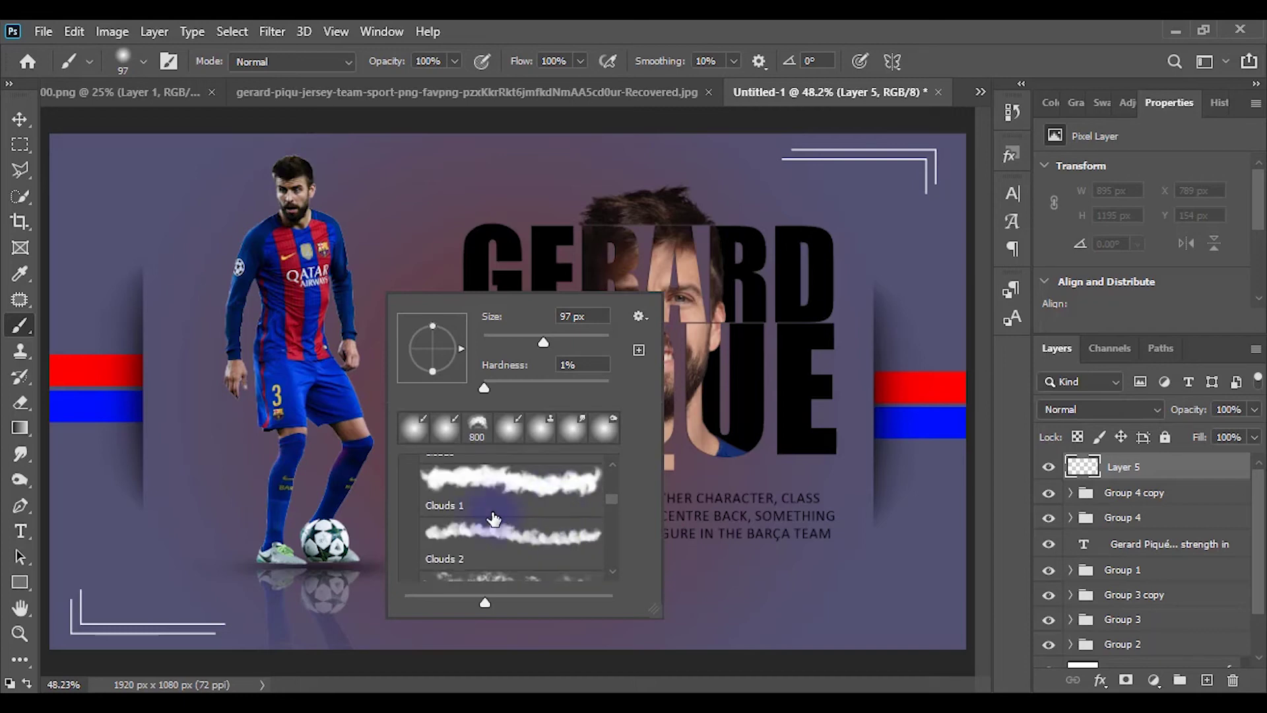
click(470, 492)
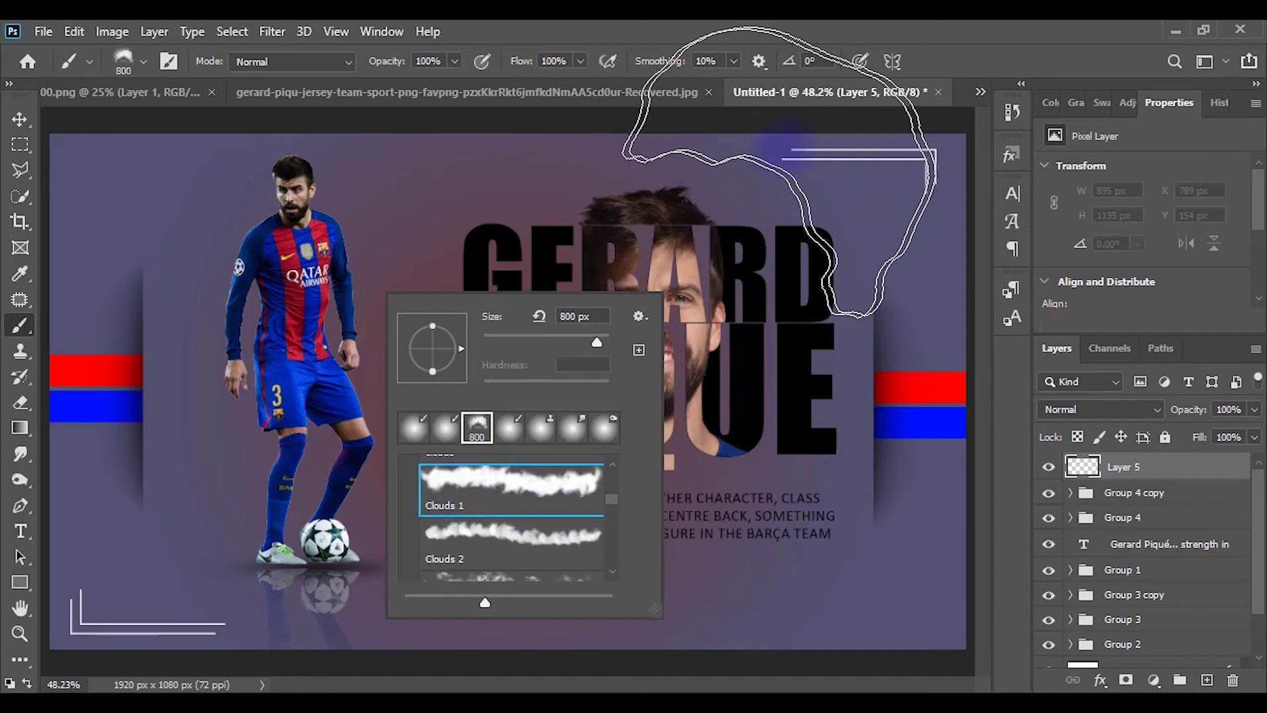
right_click(781, 151)
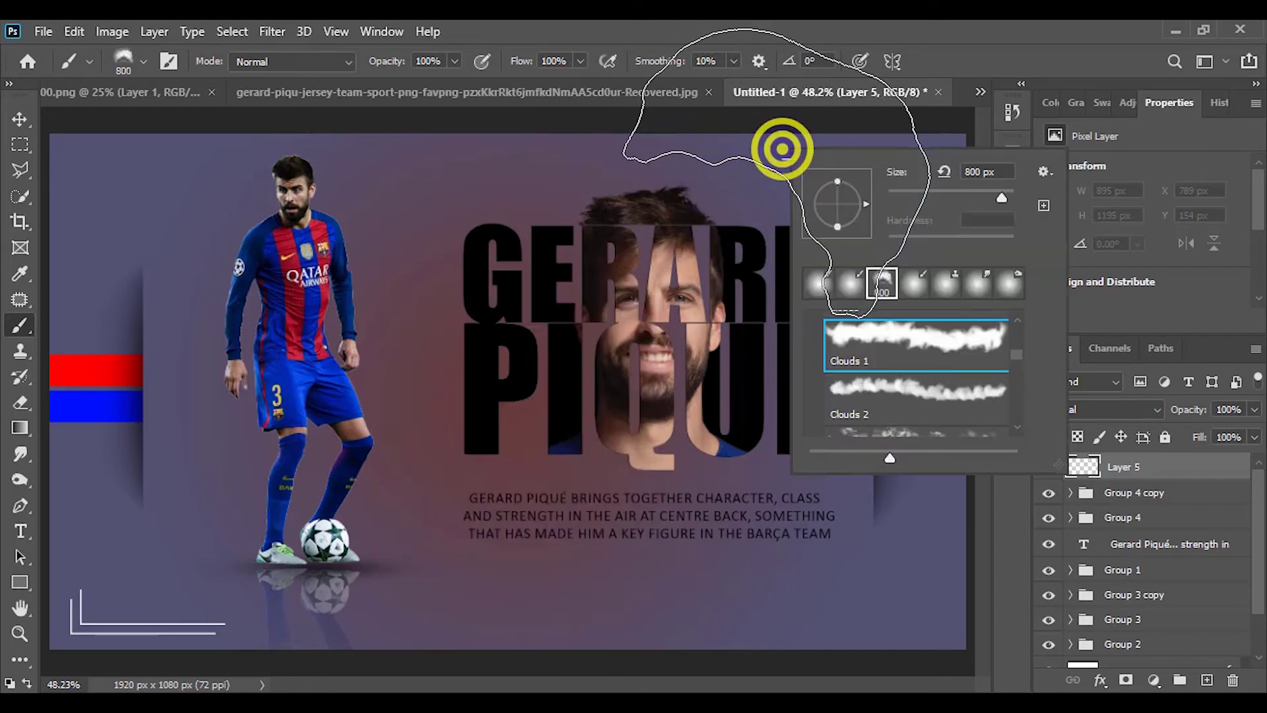
click(968, 114)
key(ctrl+z)
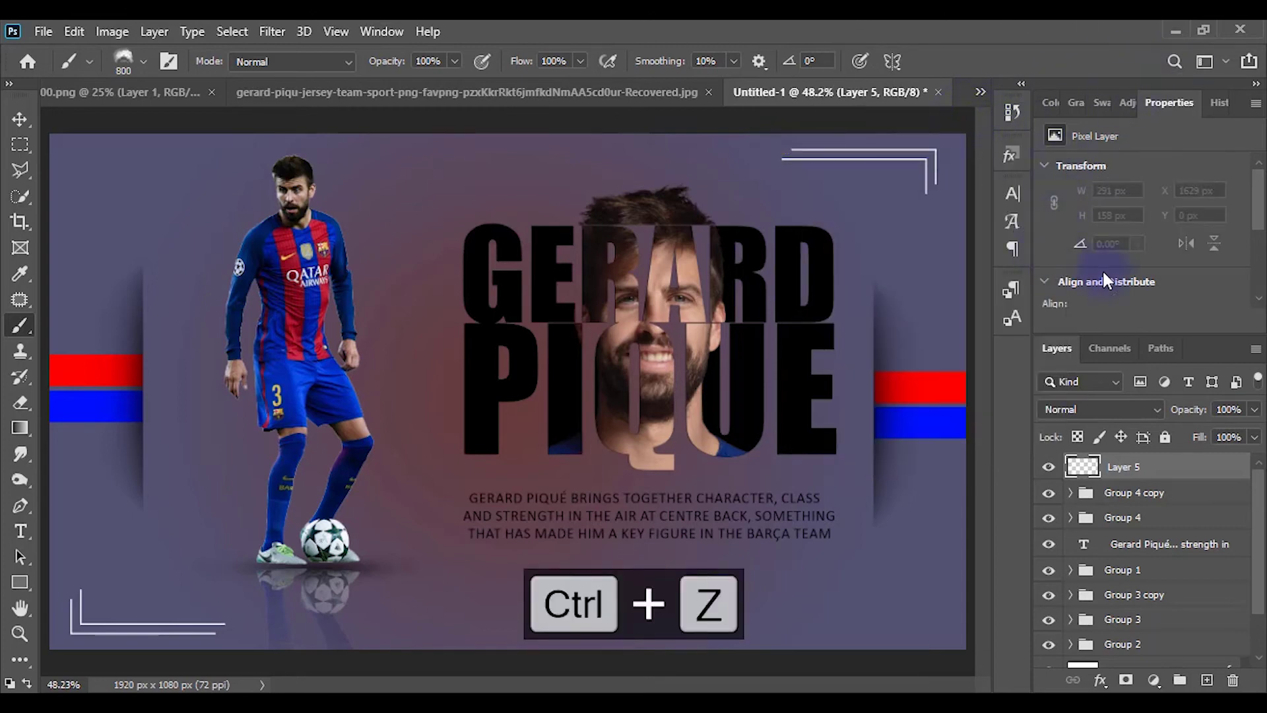
Paint a blue cloud over the footballer's lower legs on the new layer with the Clouds 1 brush
click(1052, 103)
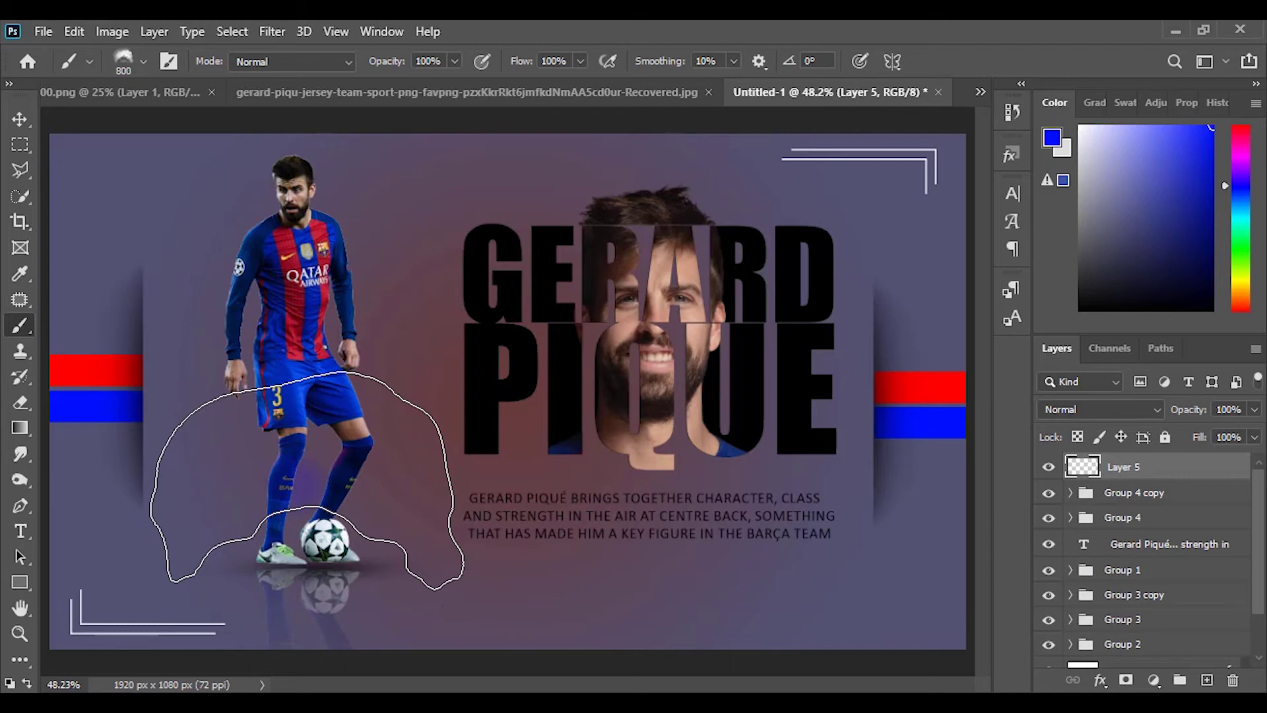
drag(307, 481, 310, 416)
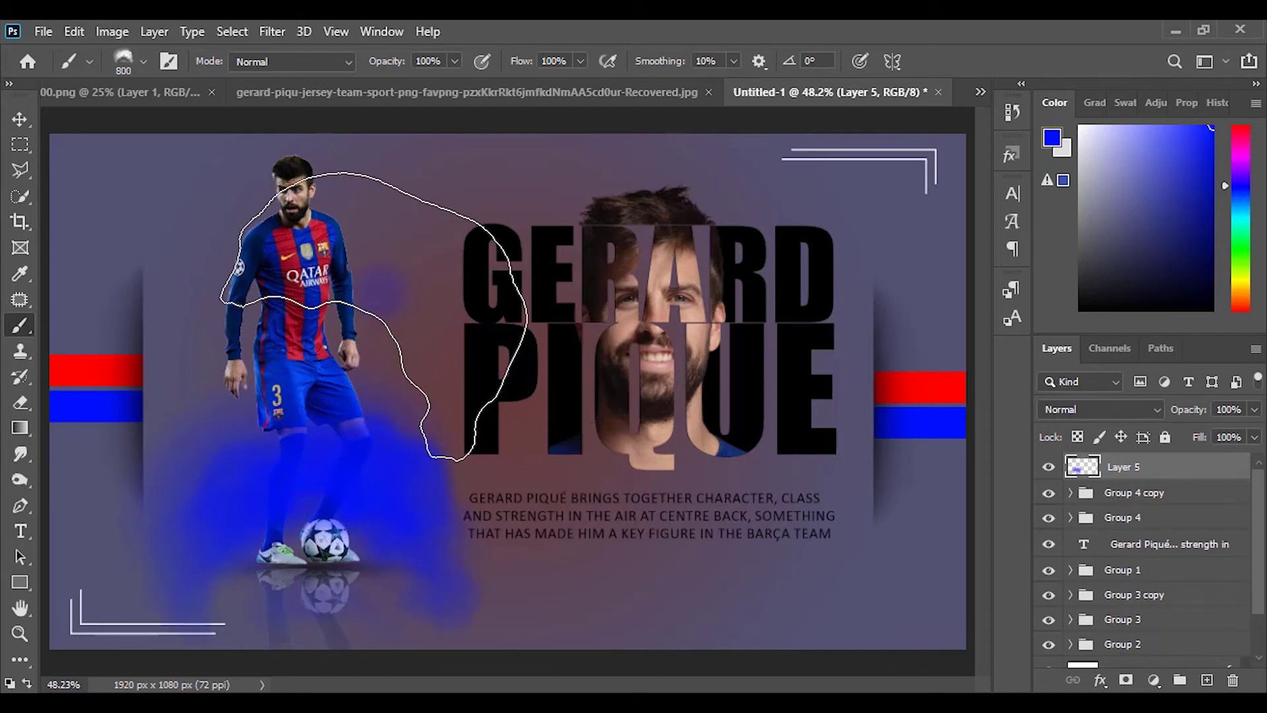
click(504, 317)
key(ctrl+z)
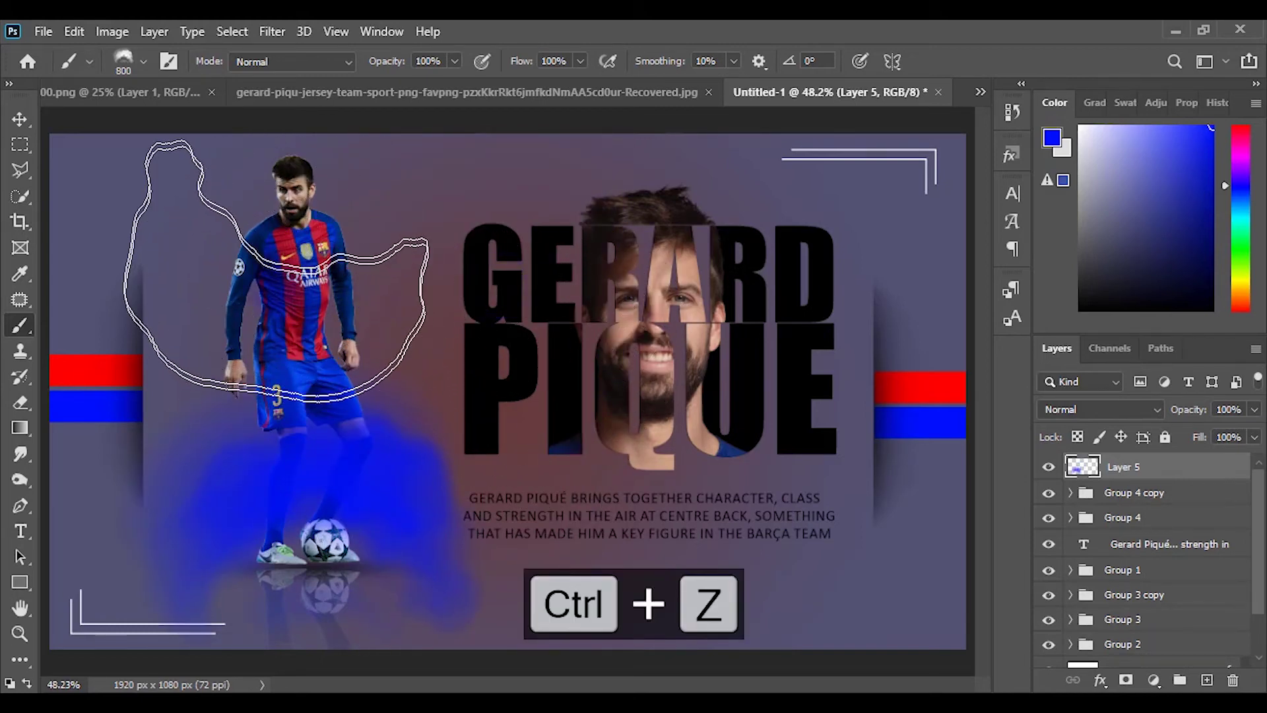
drag(303, 270, 284, 266)
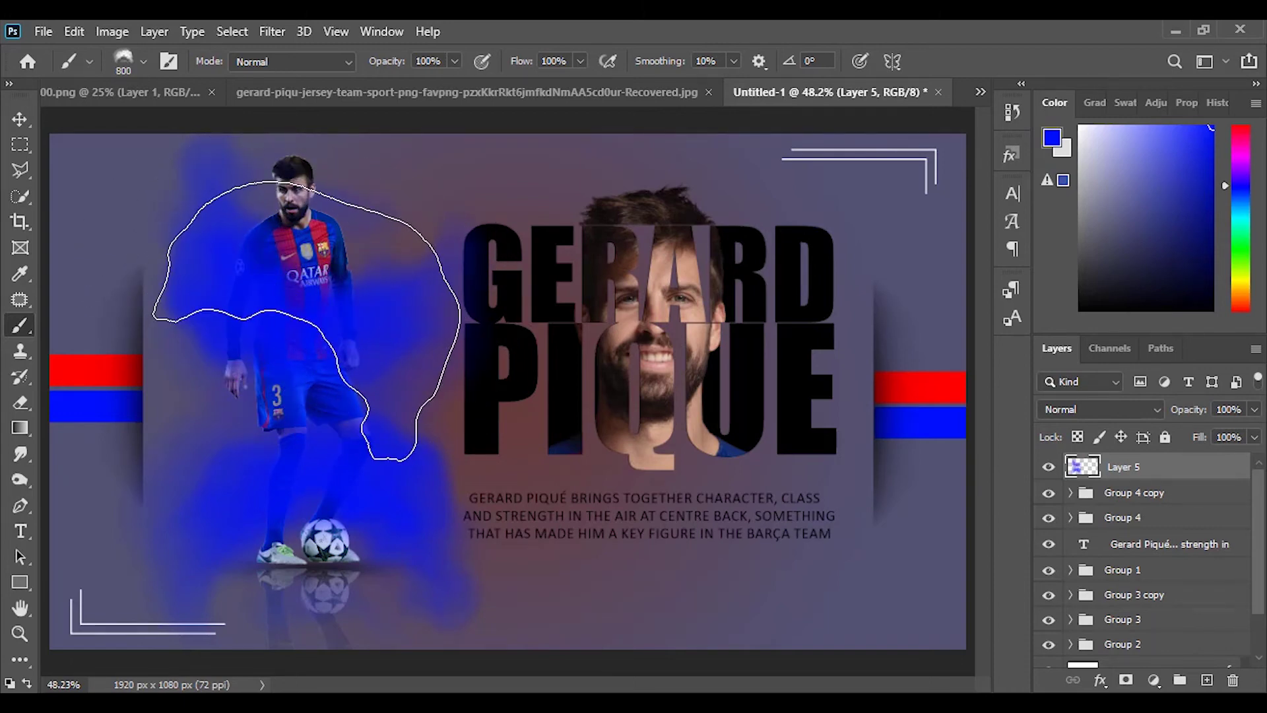
key(ctrl+z)
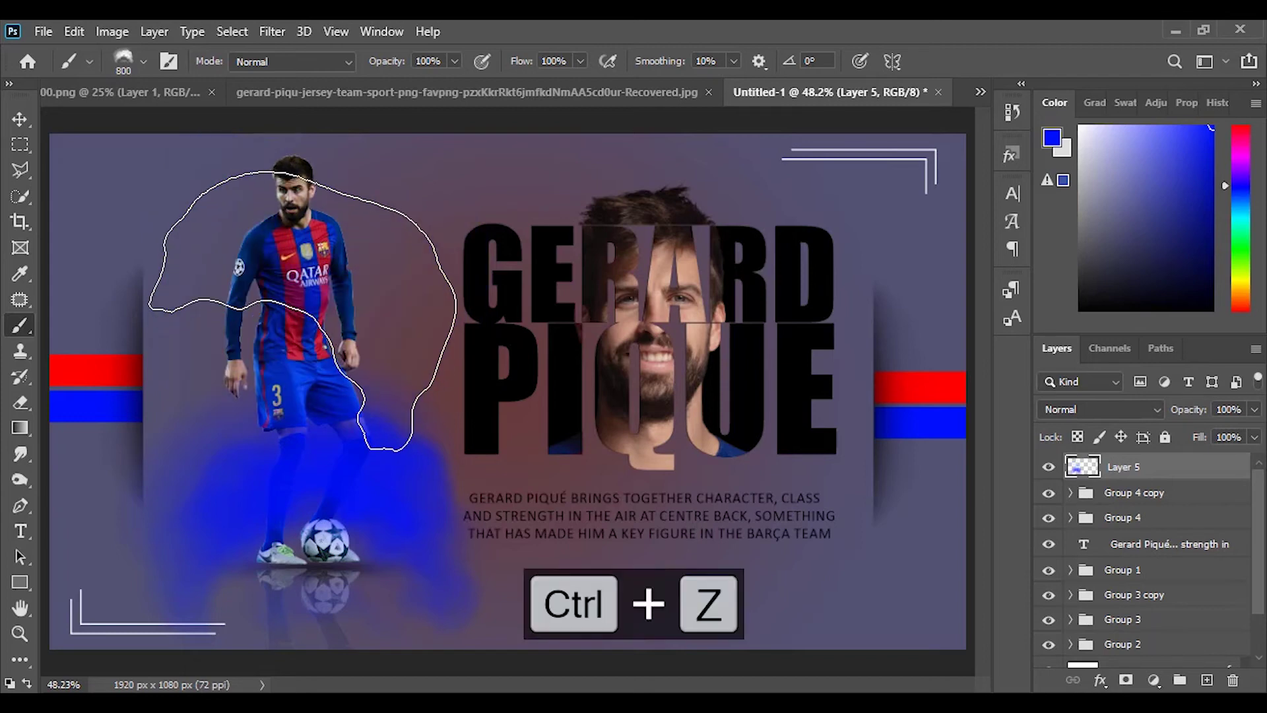
click(305, 316)
key(ctrl+z)
click(313, 300)
key(ctrl+z)
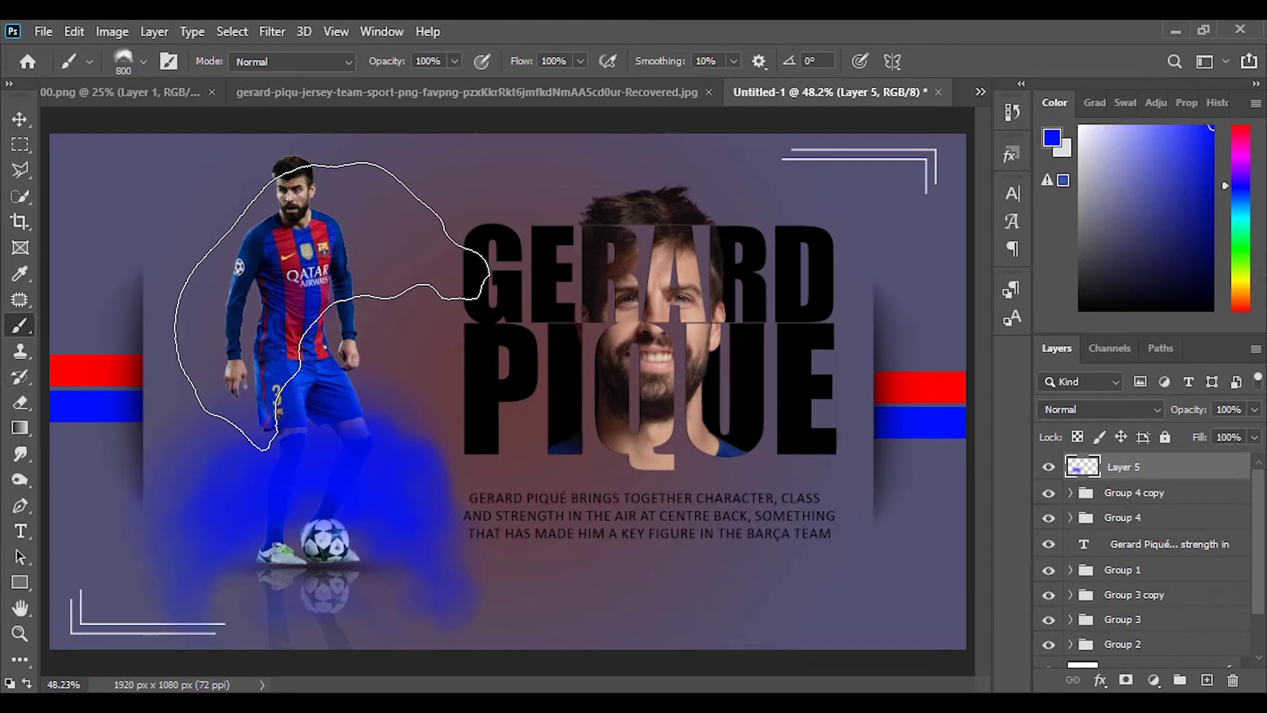
Set the brush angle to 40° and paint another blue cloud along the left side of the footballer's upper body and across his shorts
right_click(311, 300)
mouse_move(386, 347)
mouse_down()
mouse_move(343, 329)
mouse_move(379, 336)
mouse_up()
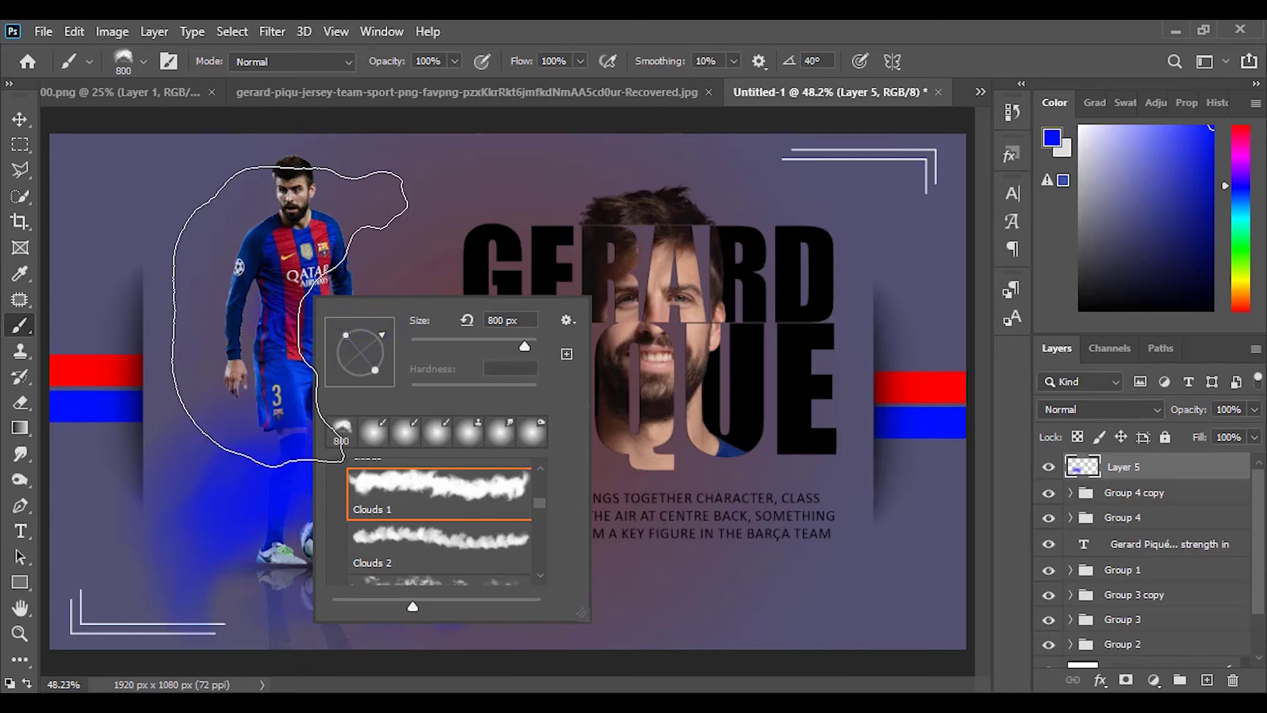
click(318, 291)
key(ctrl+z)
click(252, 290)
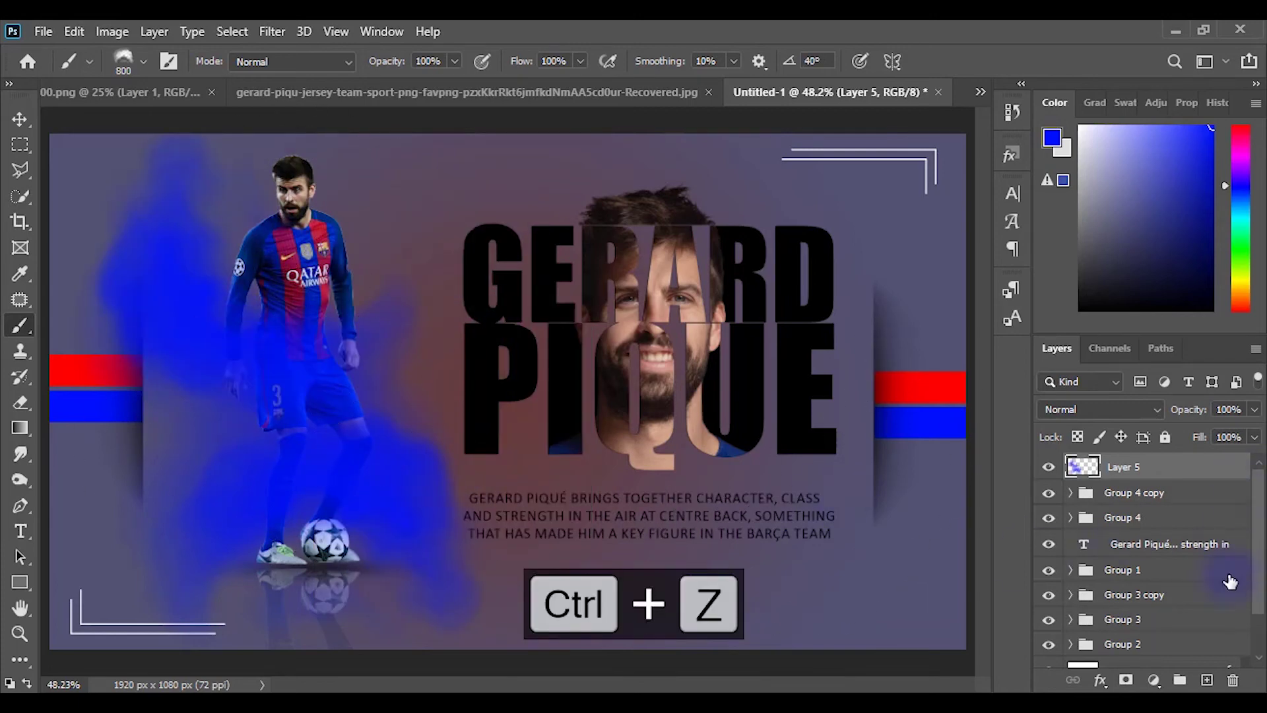
Add another layer and paint red clouds over the ball area and between the footballer and the portrait name
click(1207, 680)
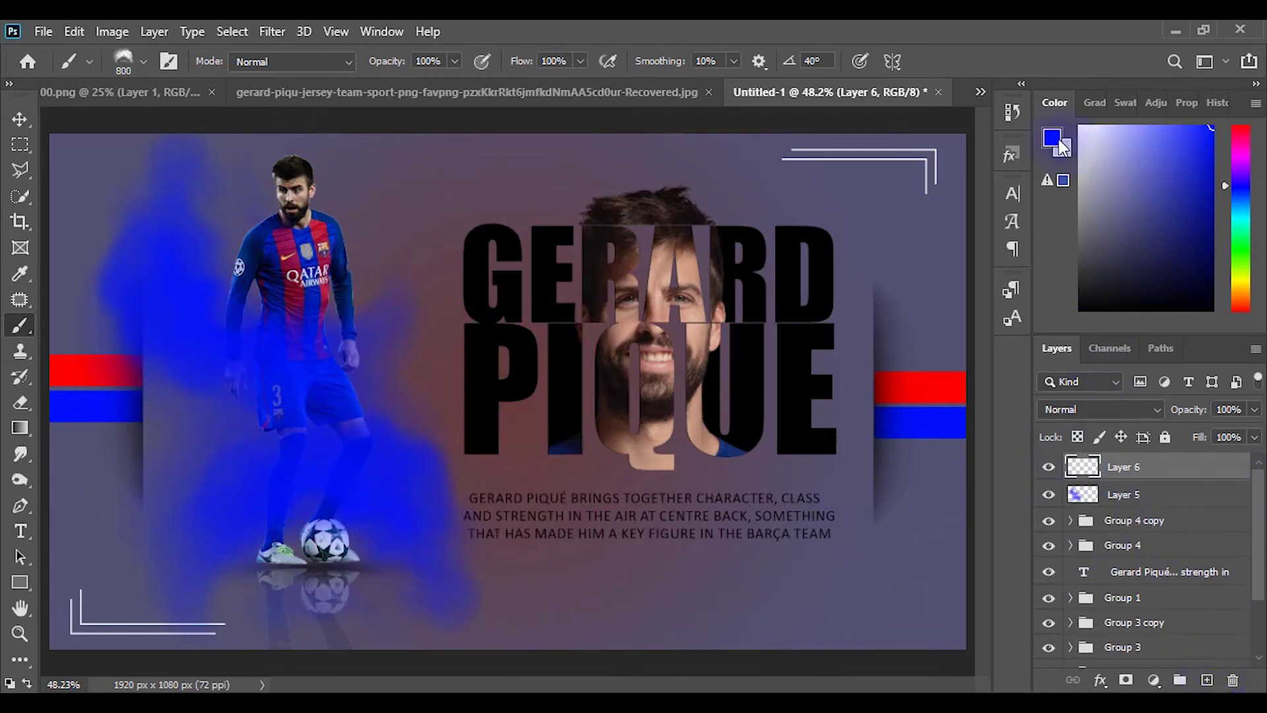
click(1240, 133)
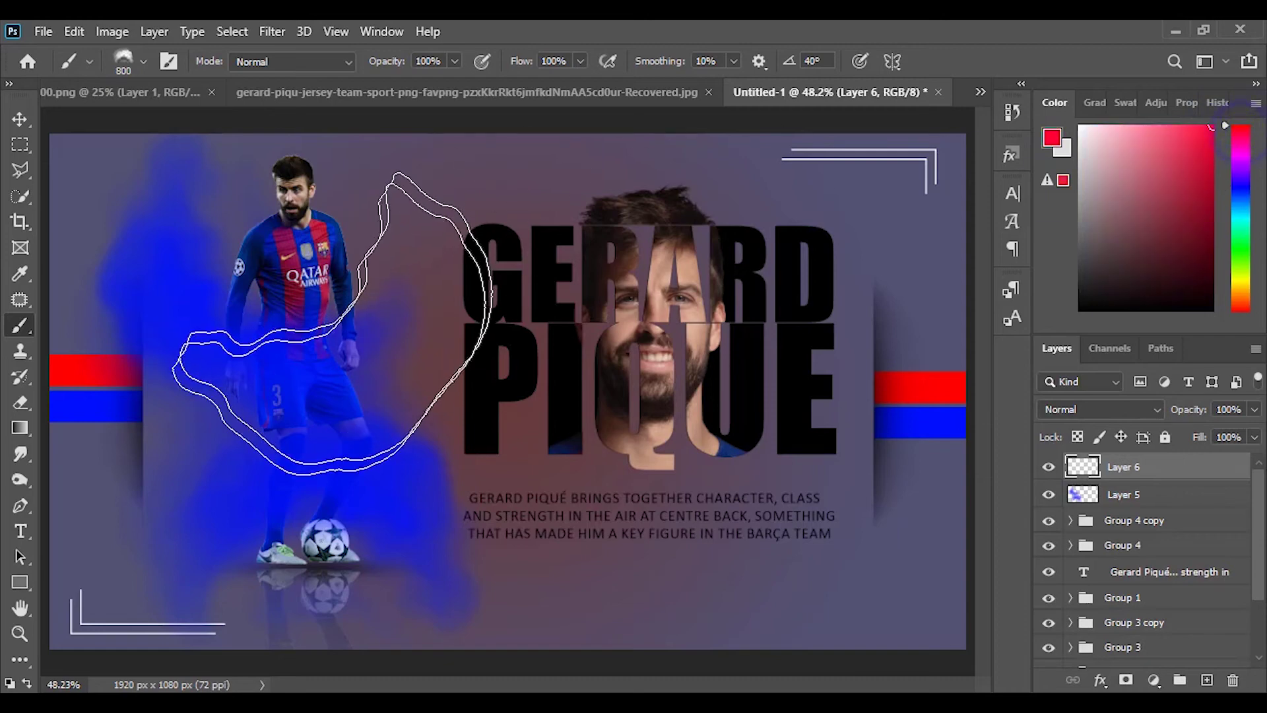
click(350, 511)
click(416, 323)
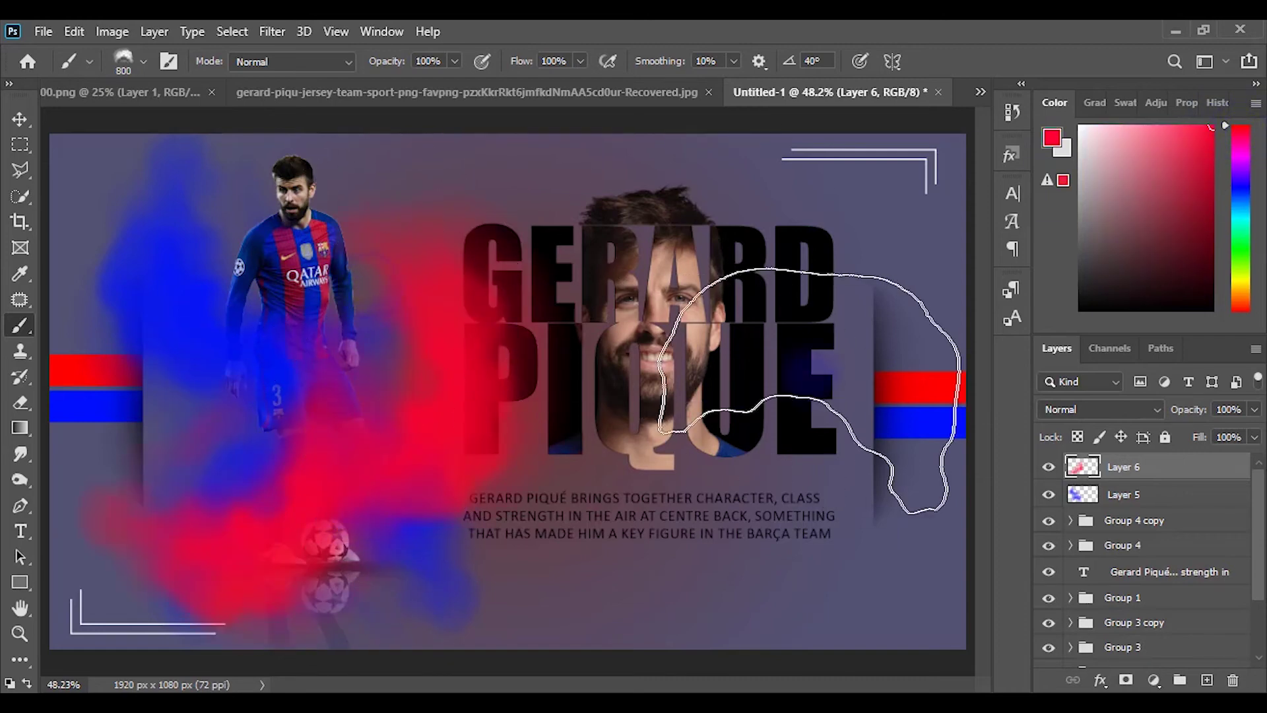
Move both cloud layers to just above the background layer, beneath all the groups, and set their blend mode to Color Dodge
shift+click(1135, 500)
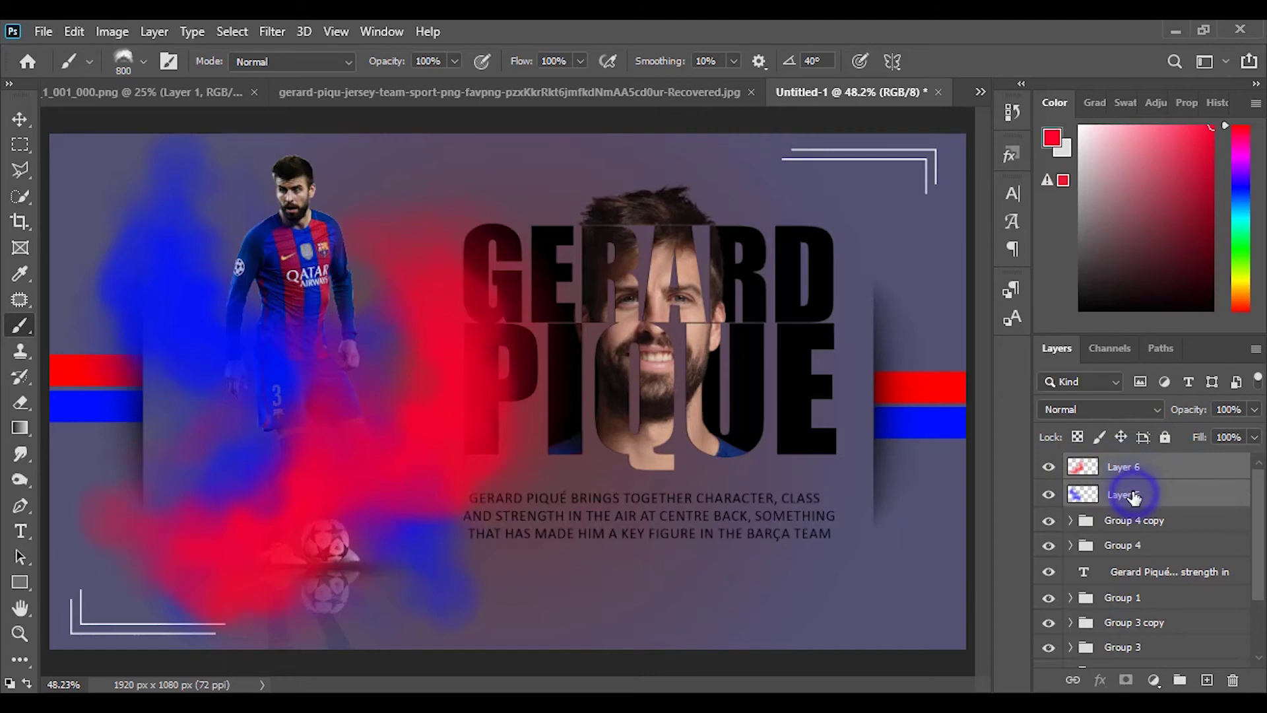
drag(1129, 469, 1133, 600)
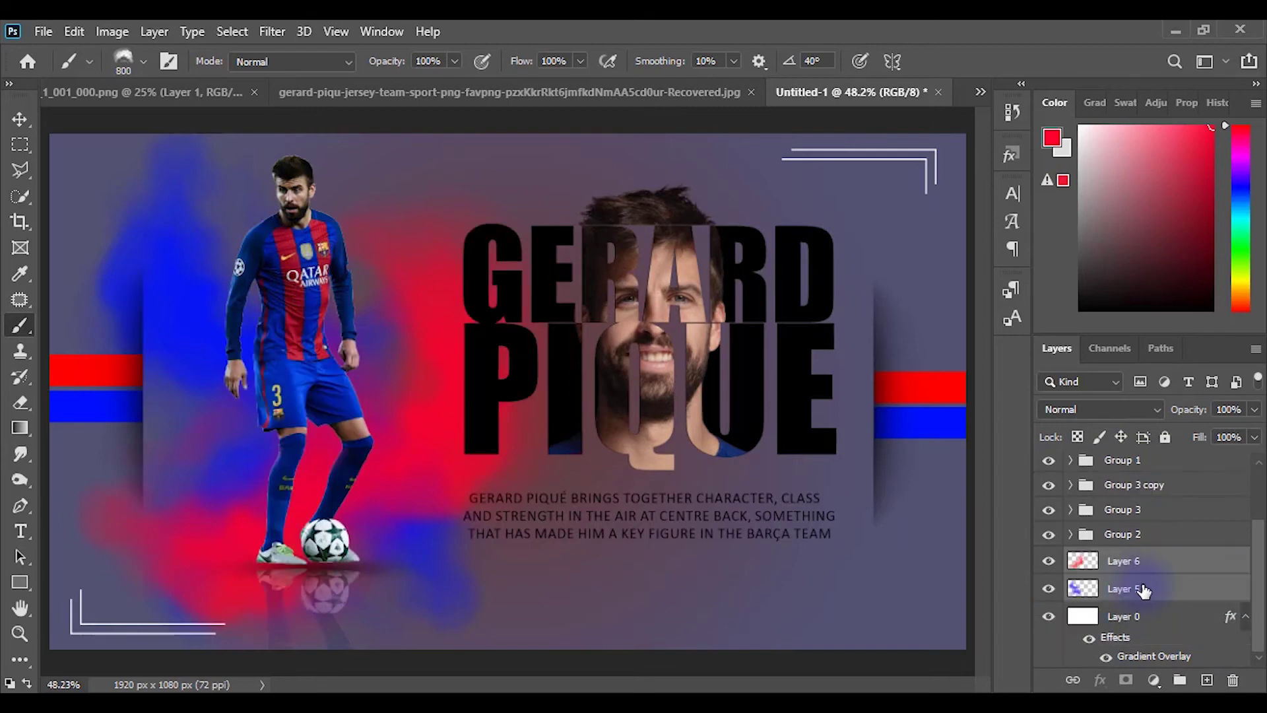
click(1069, 405)
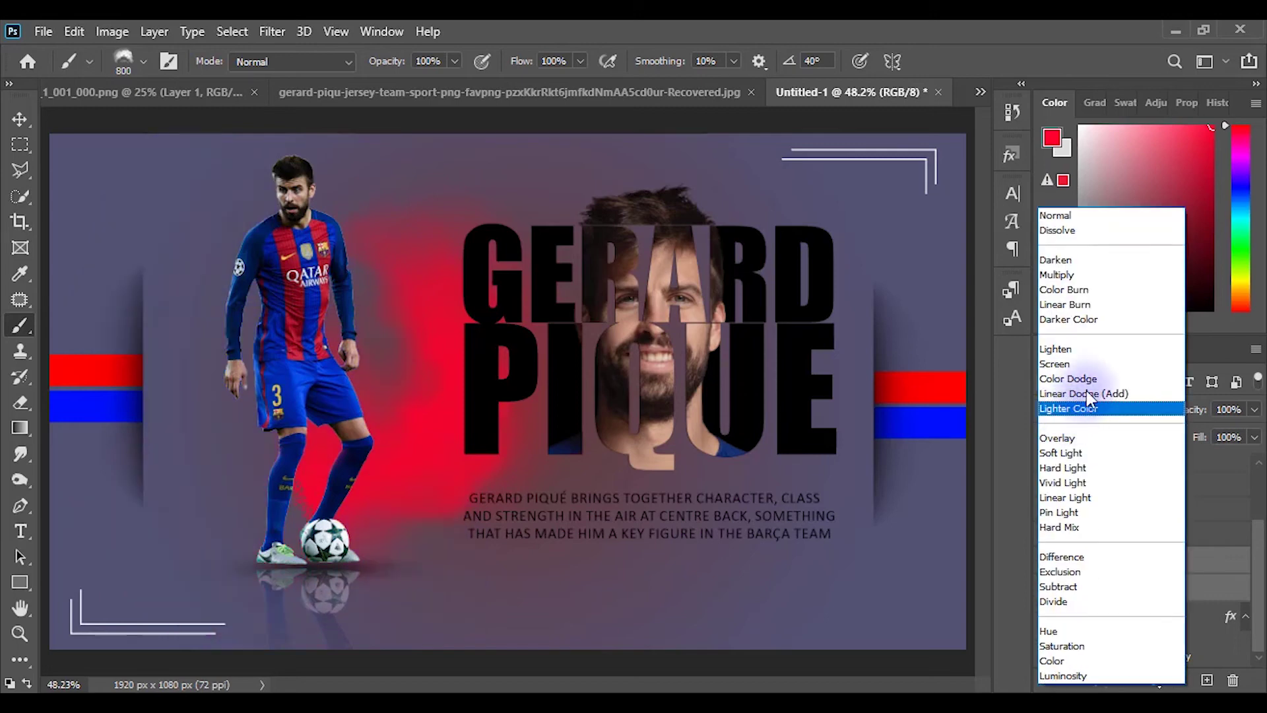
click(1090, 380)
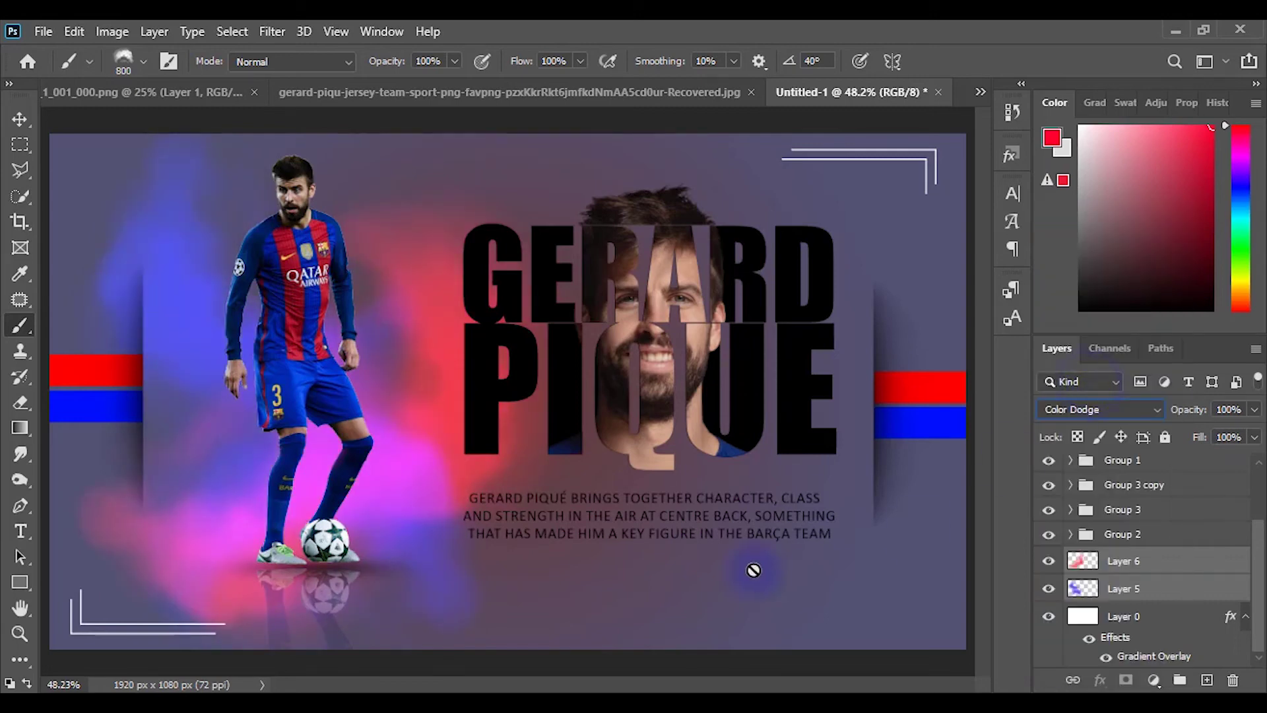
Add an Exposure adjustment clipped to the footballer's cutout layer, with exposure +0.38 and offset -0.0026
click(20, 119)
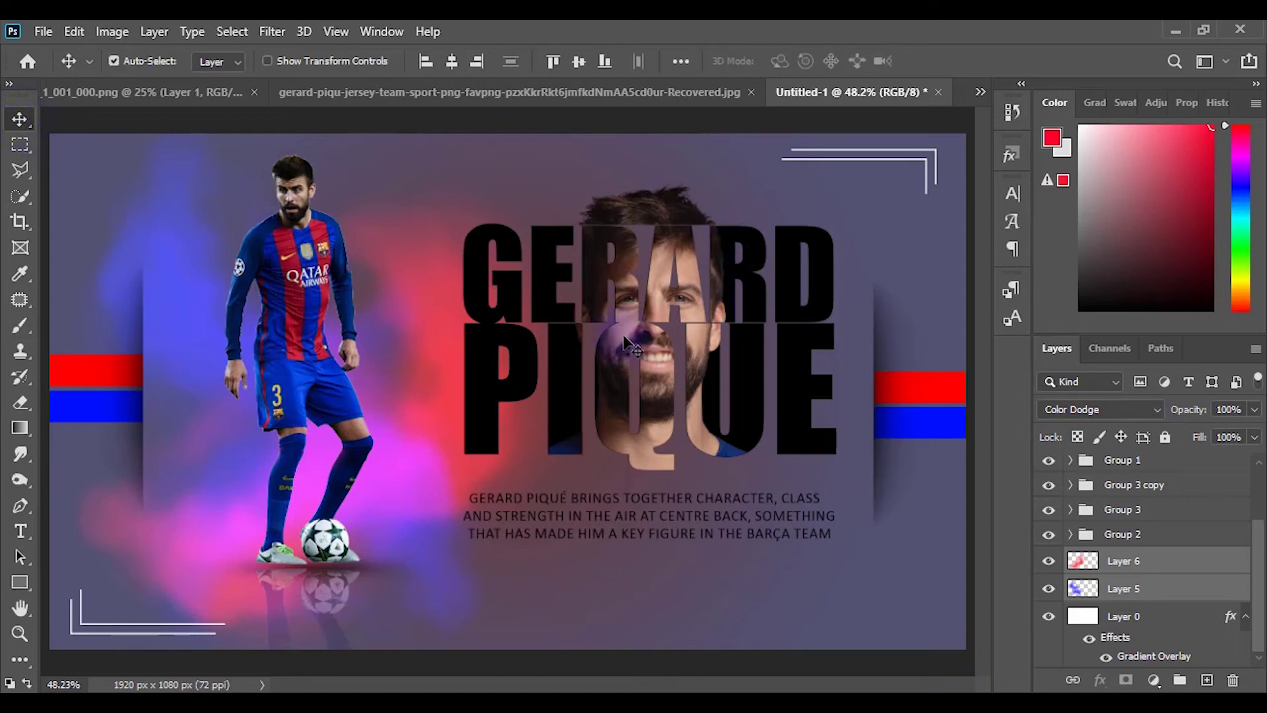
click(310, 281)
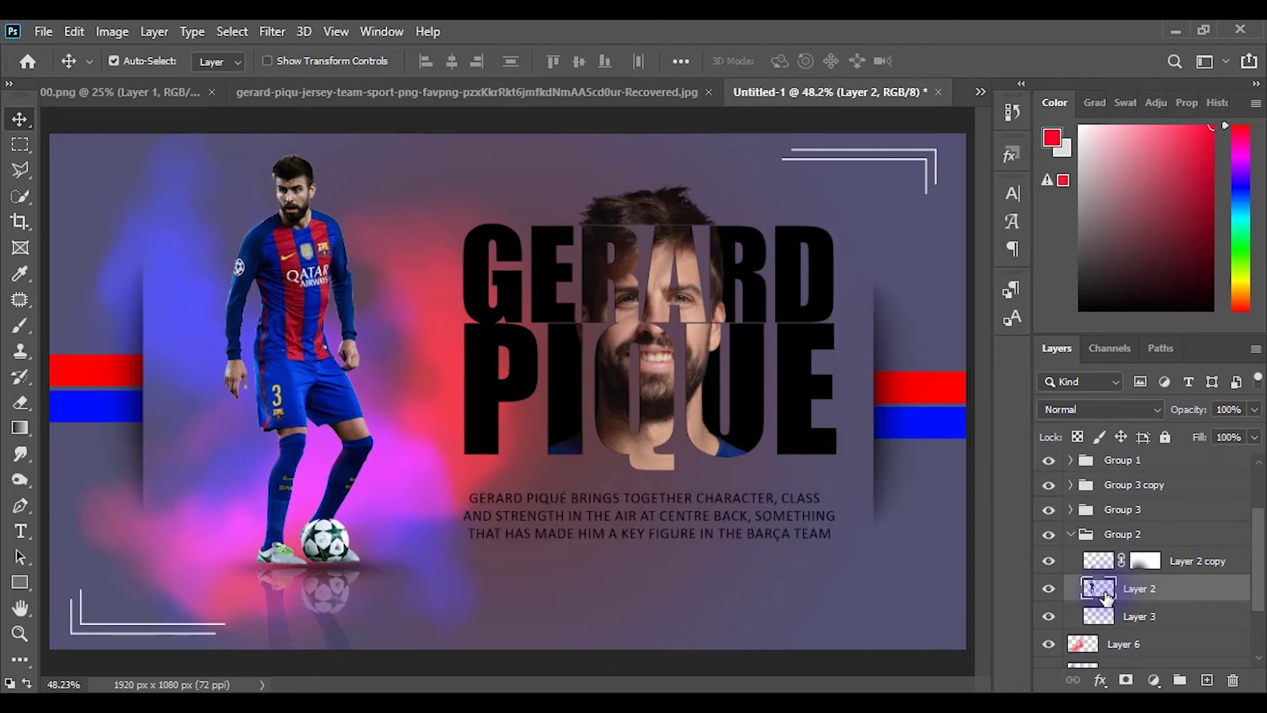
click(1154, 680)
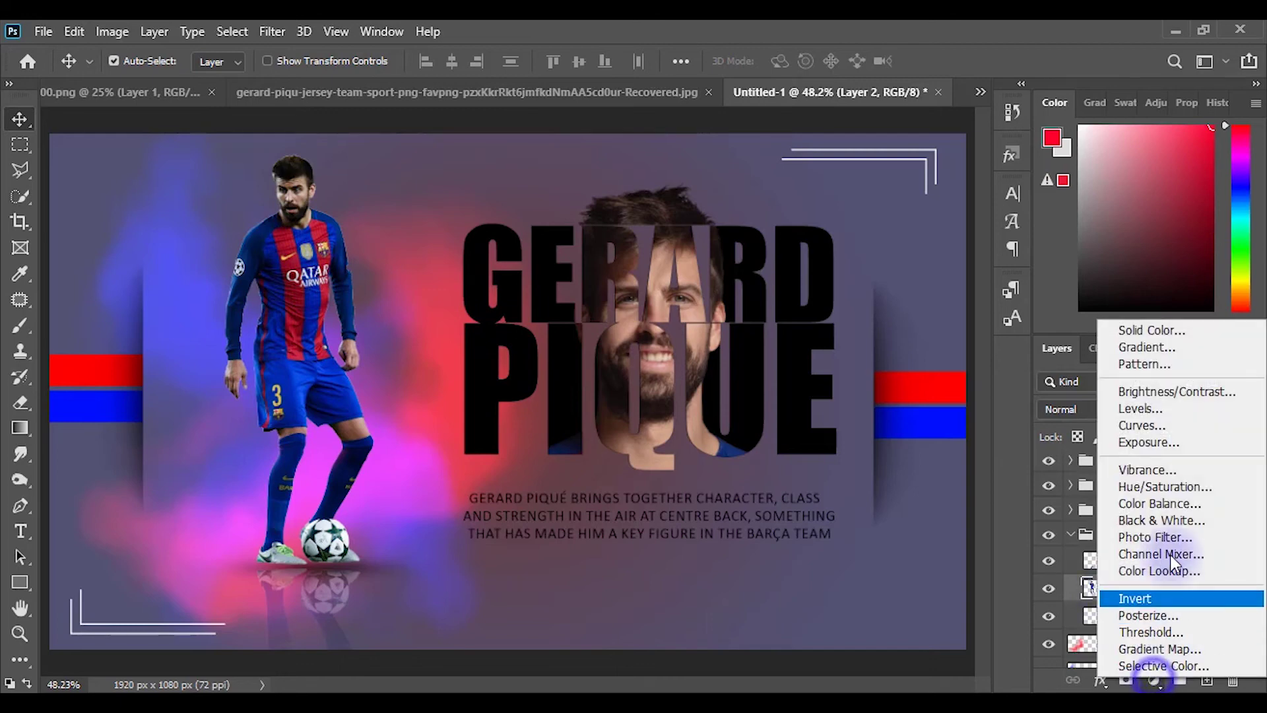
click(1178, 450)
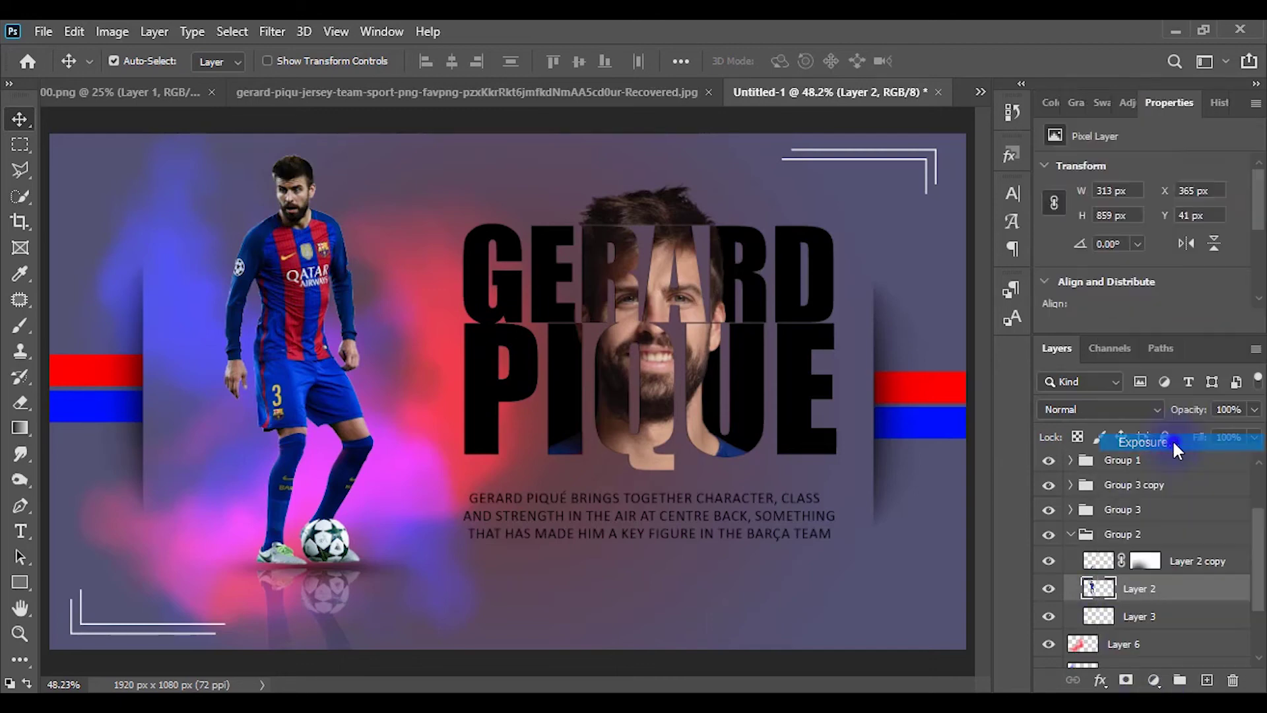
drag(1142, 216, 1145, 219)
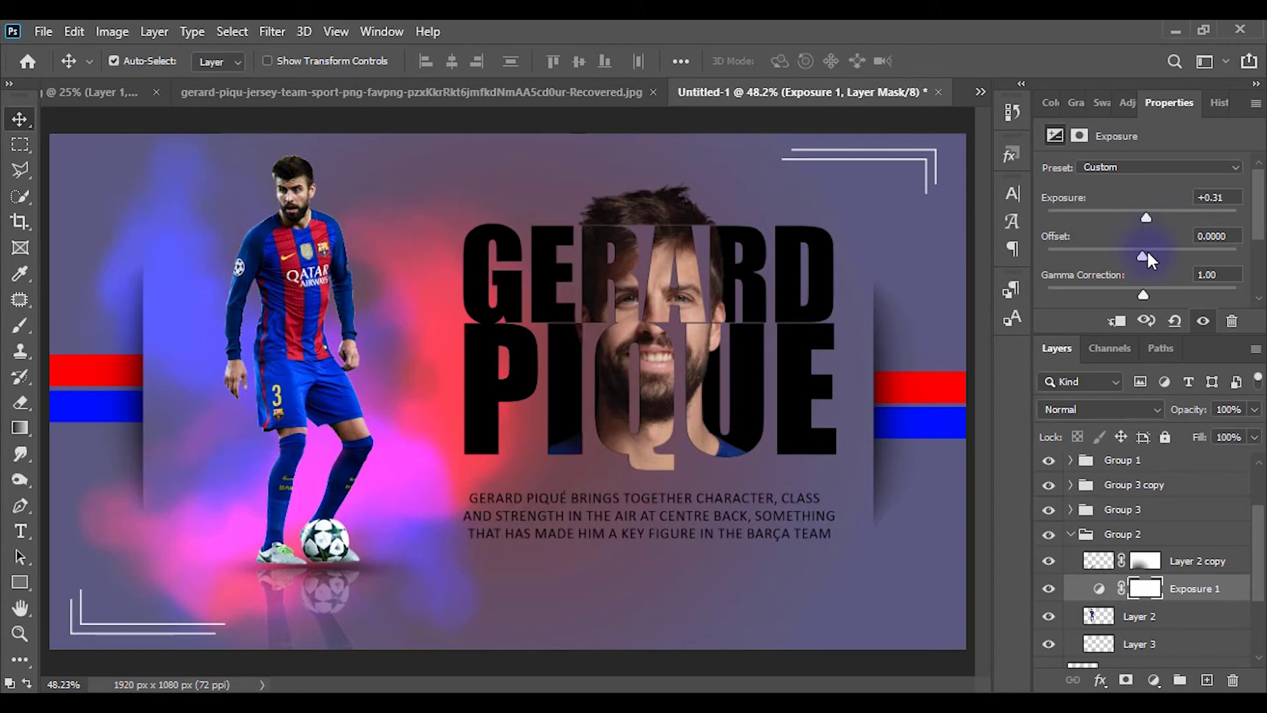
drag(1143, 255, 1137, 256)
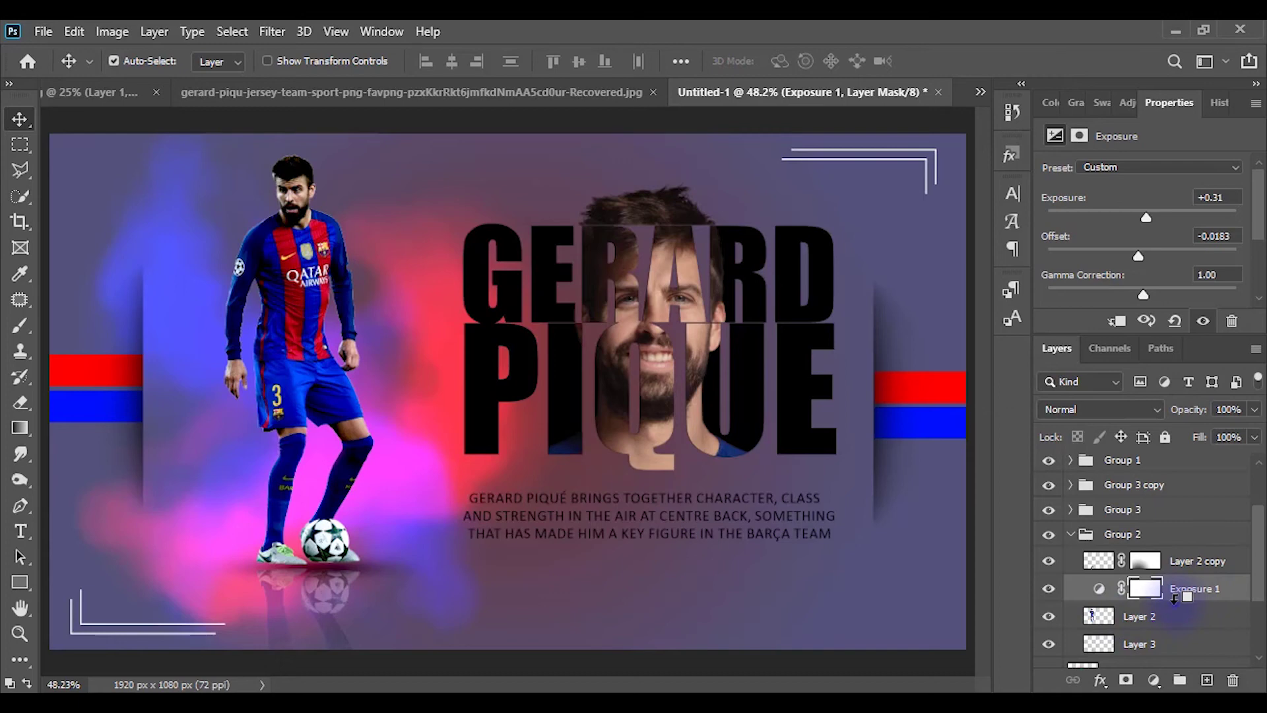
alt+click(1151, 600)
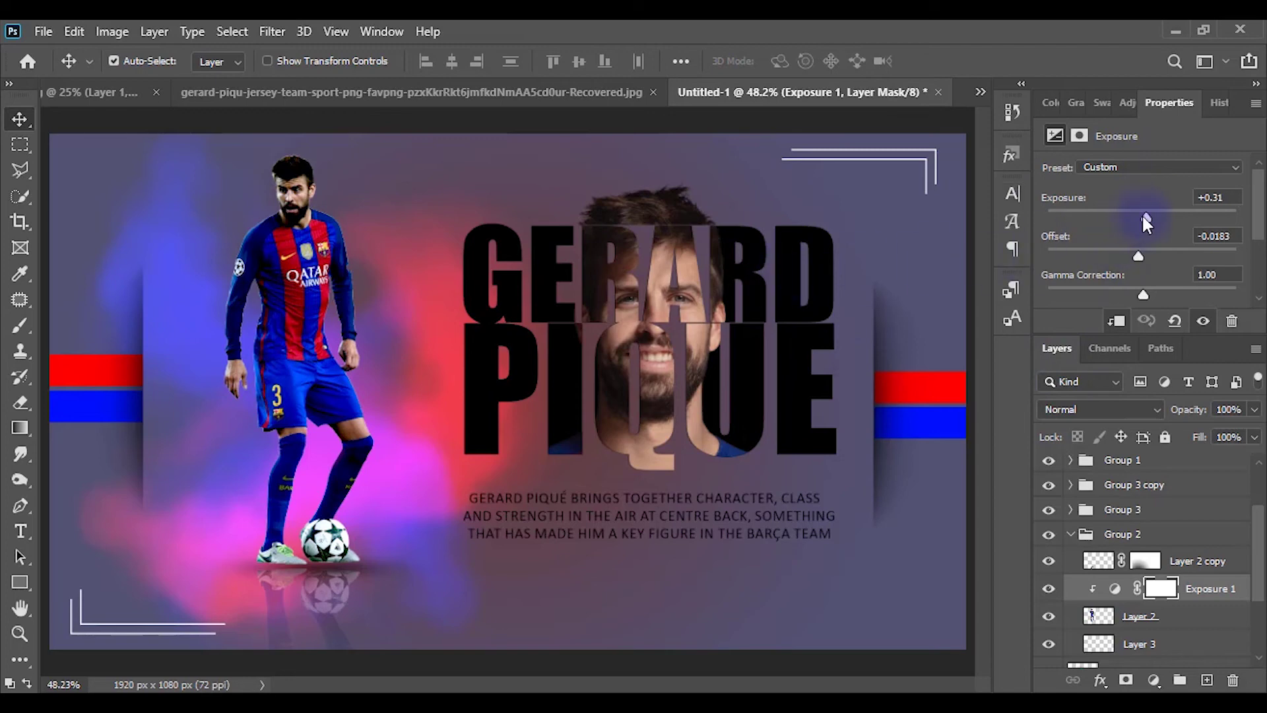
drag(1146, 221, 1141, 256)
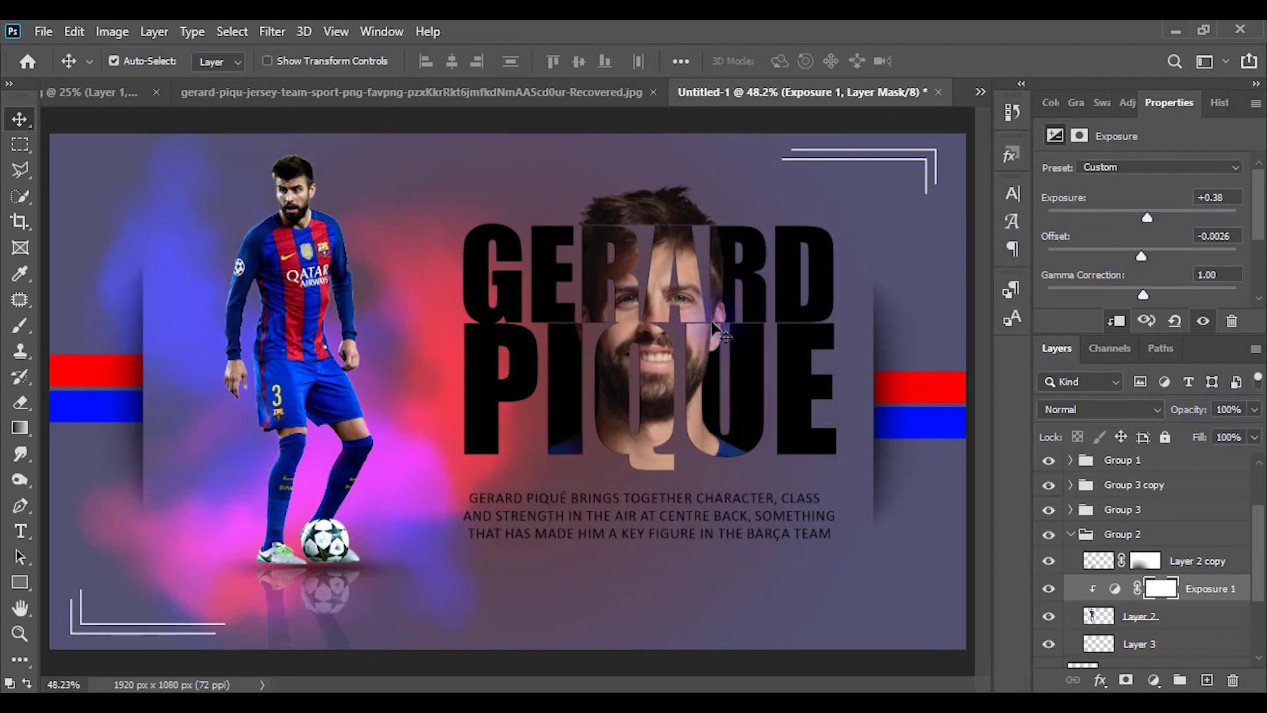
Add a Color Lookup adjustment with 3Strip.look clipped to the portrait face layer and lower its opacity to 51%
click(664, 294)
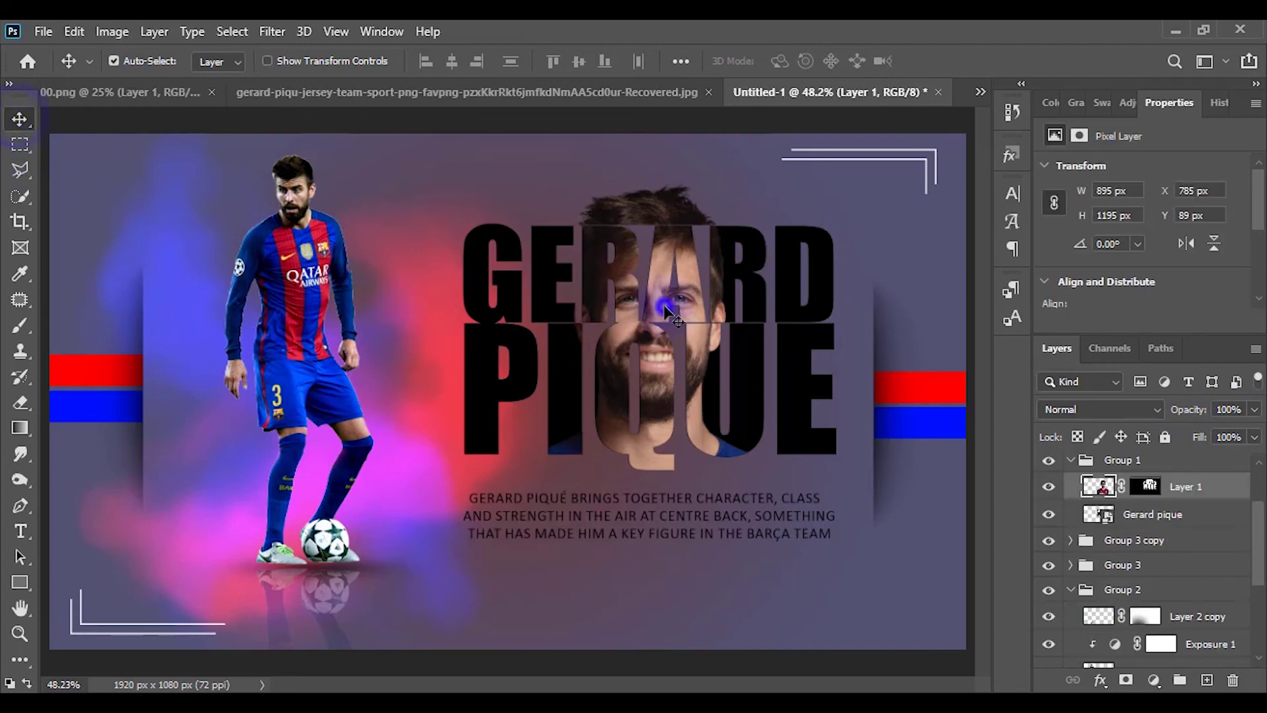
scroll(1161, 538, up, 2)
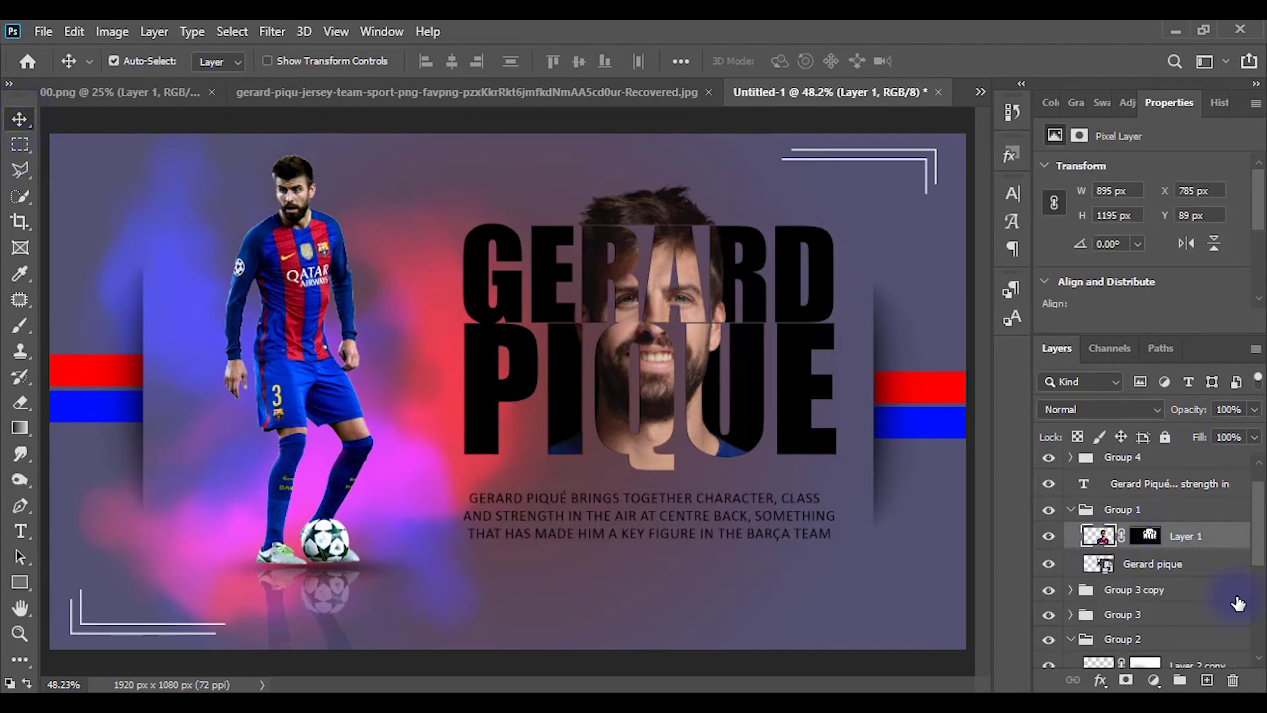
click(1153, 680)
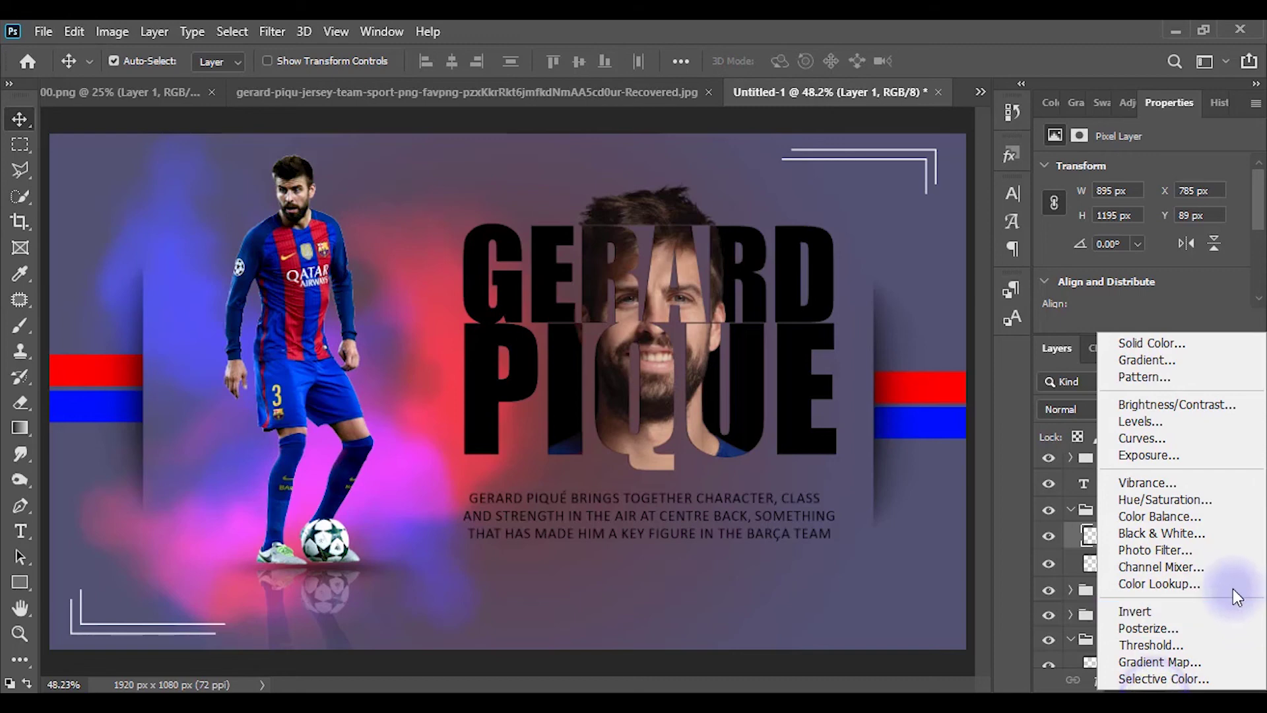
click(1187, 584)
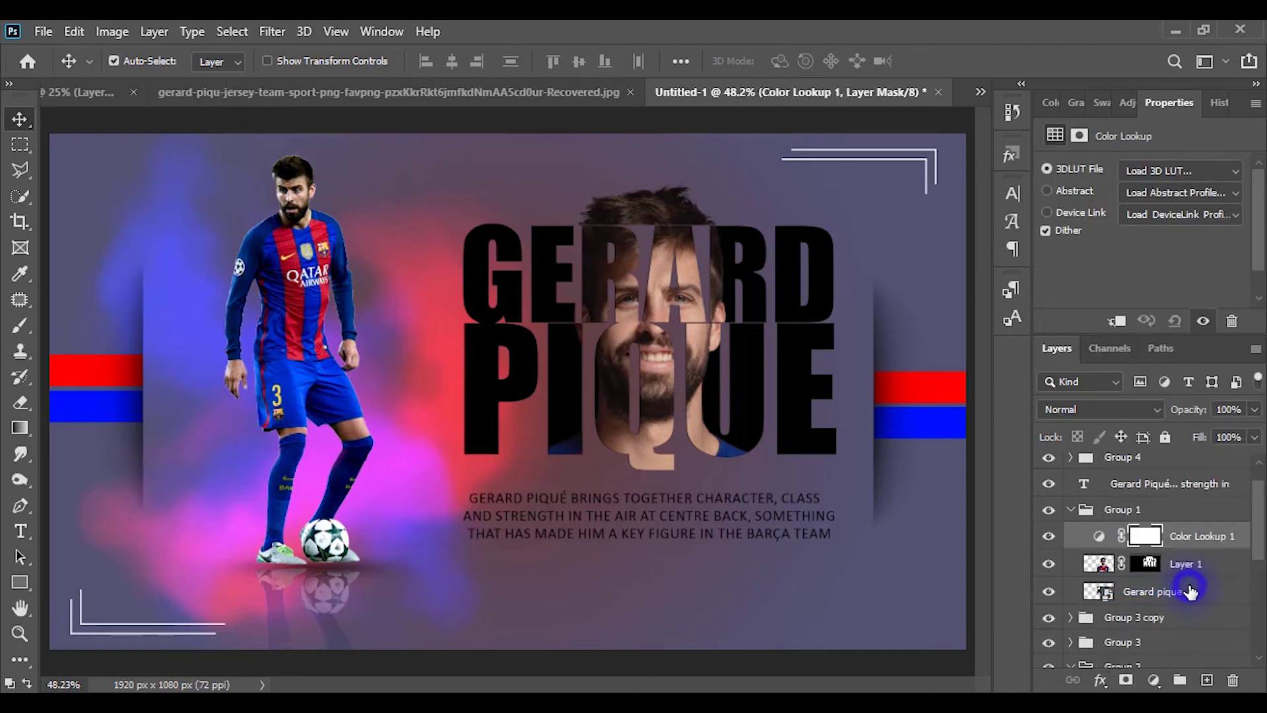
click(1154, 171)
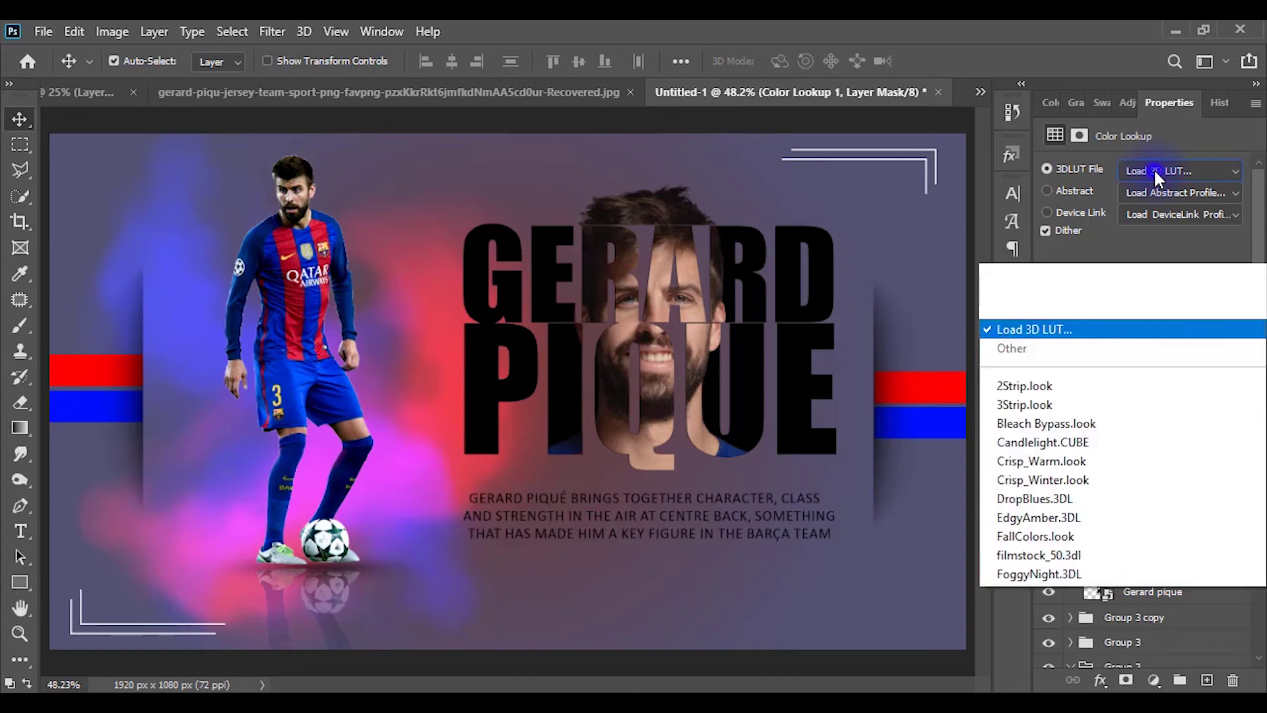
click(1073, 105)
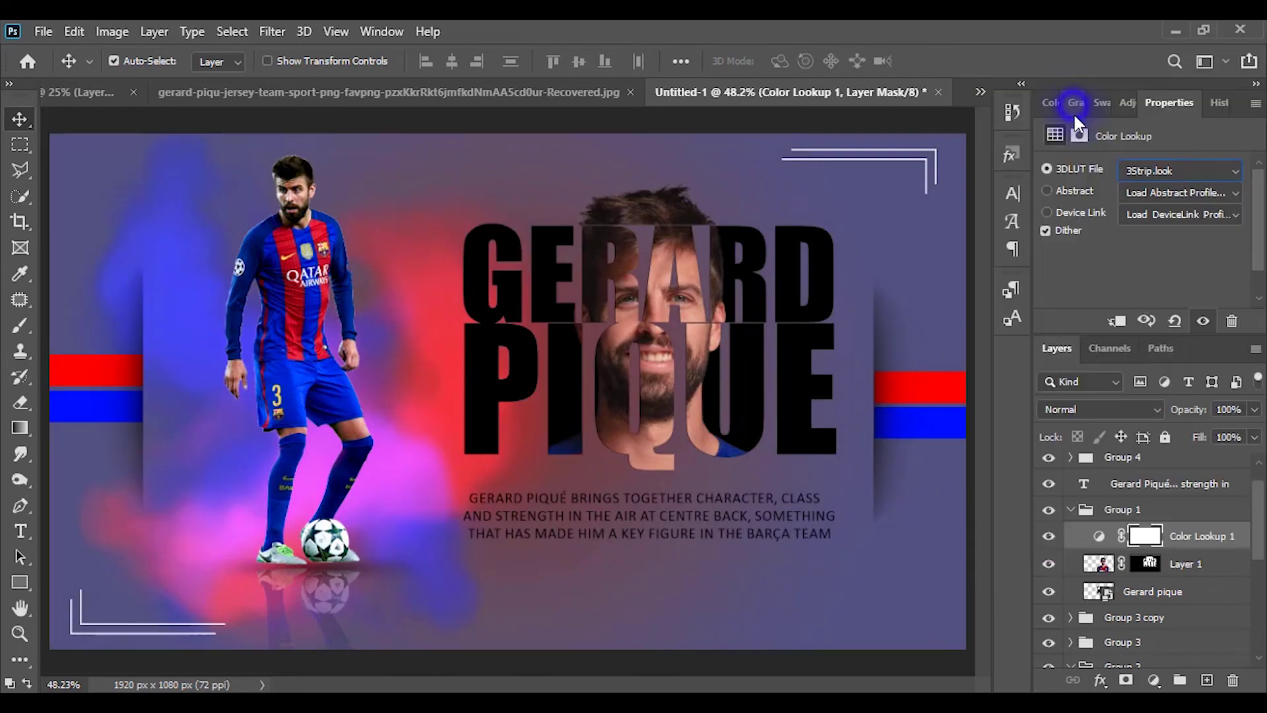
alt+click(1172, 545)
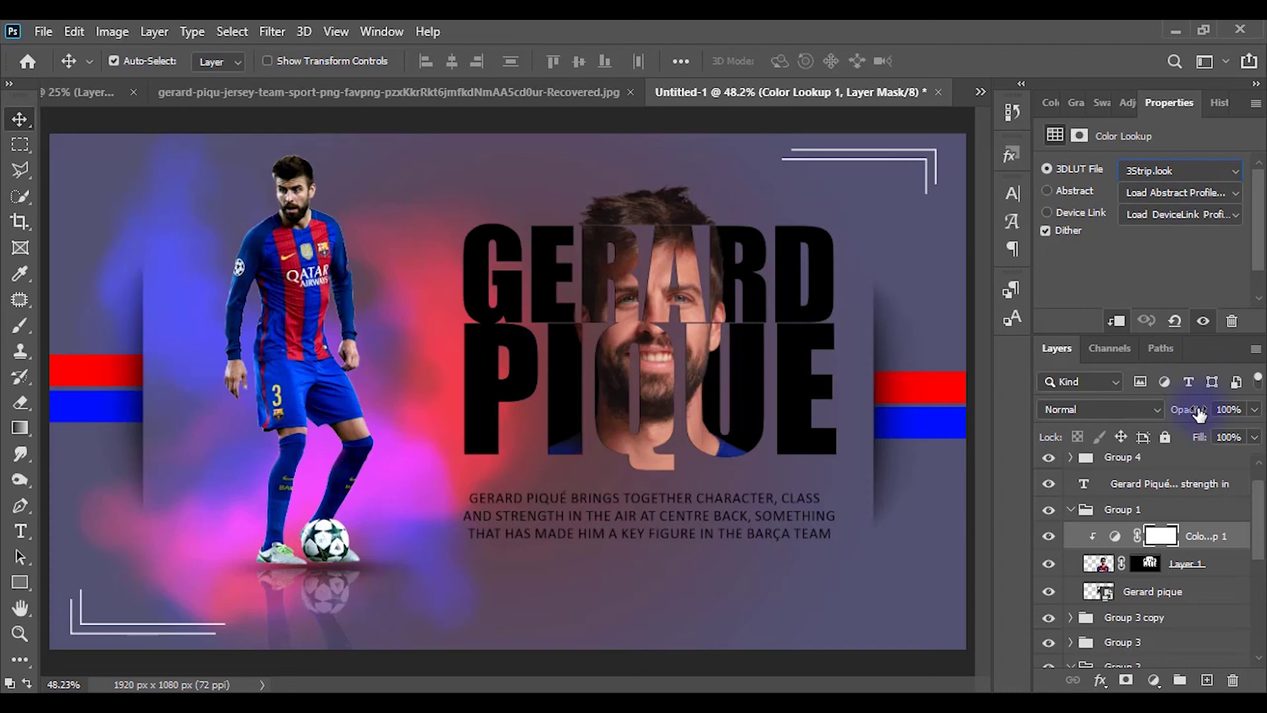
drag(1191, 414, 1183, 415)
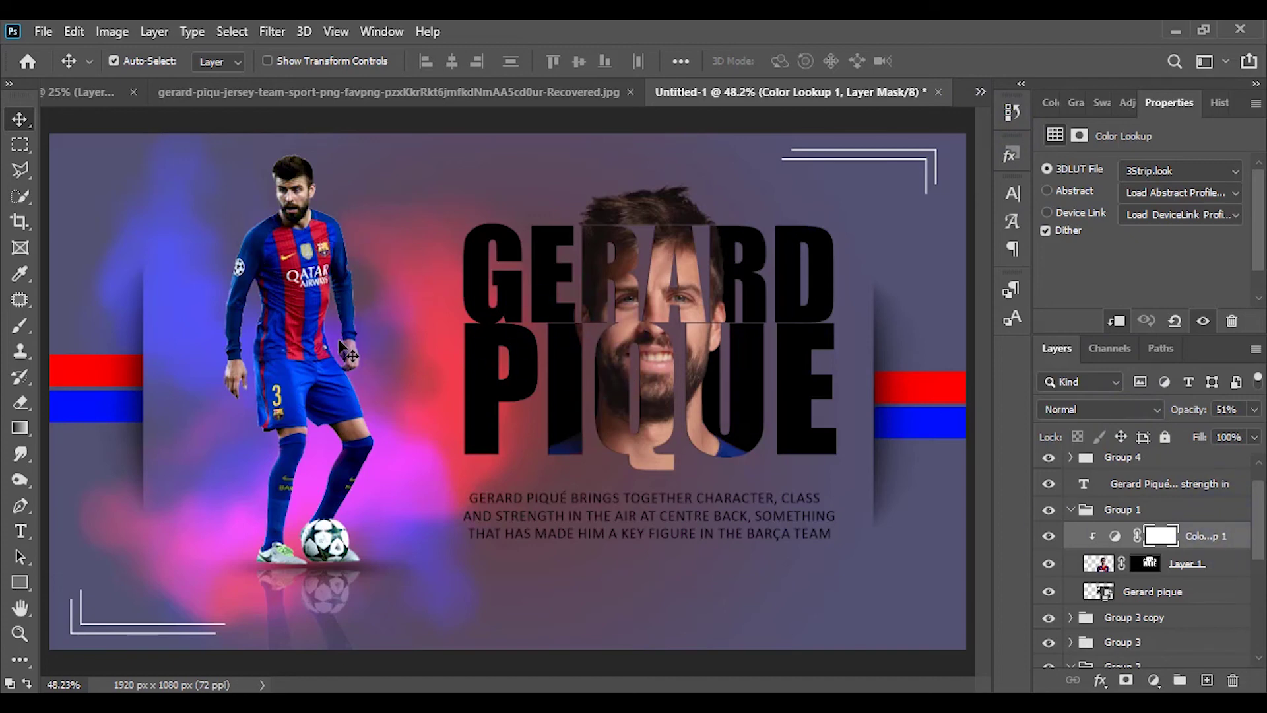
Add a 3Strip.look Color Lookup adjustment above the footballer's Exposure adjustment and clip it to his cutout layer
scroll(1186, 615, up, 1)
scroll(1186, 615, down, 8)
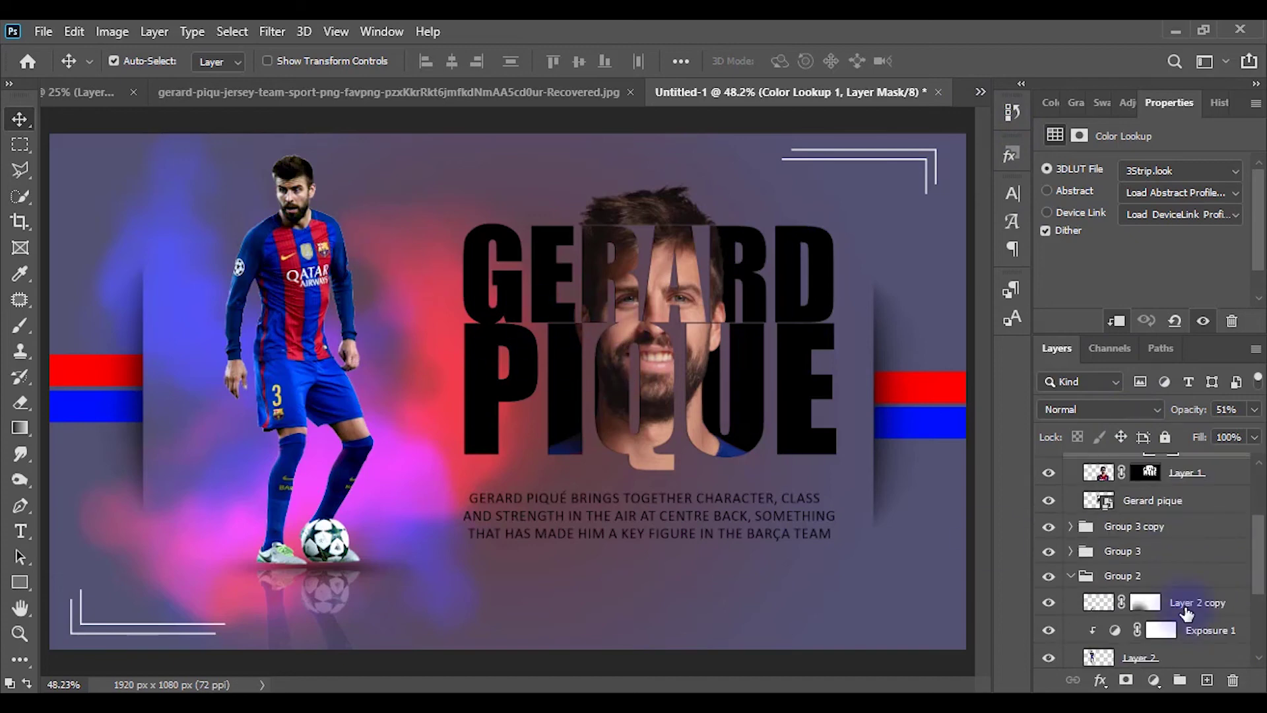
click(1198, 482)
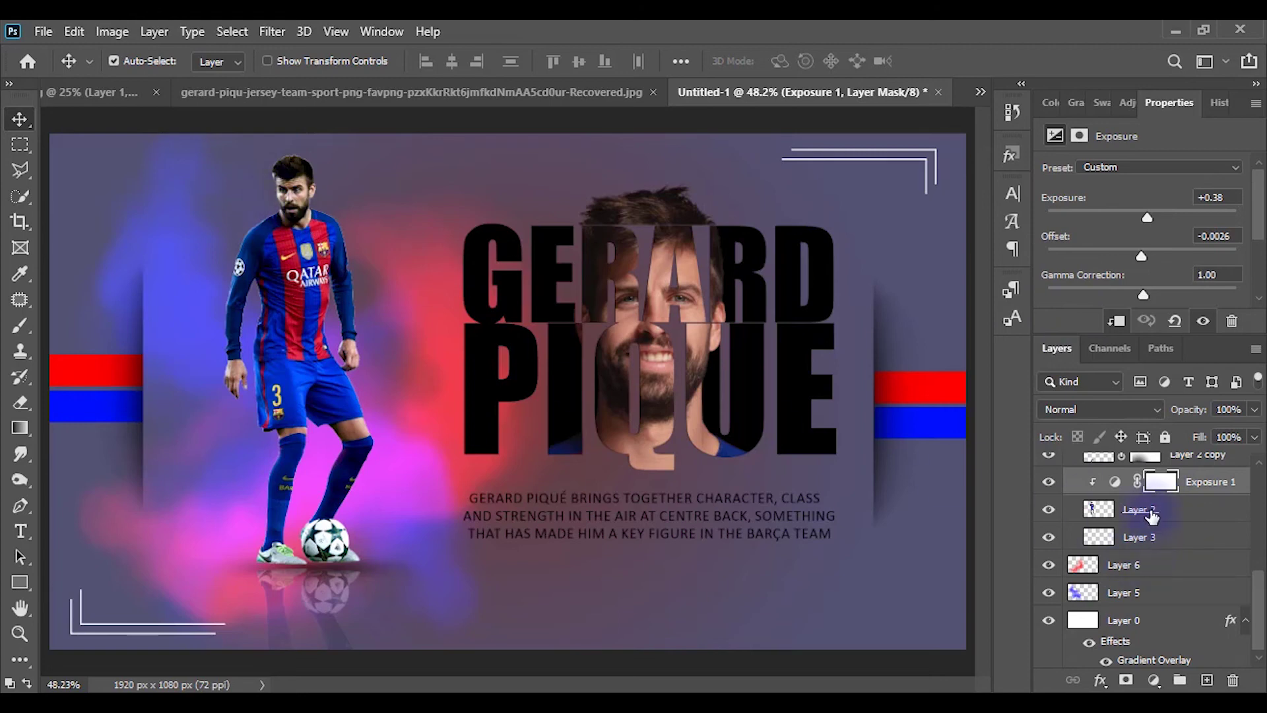
click(1154, 680)
click(1180, 574)
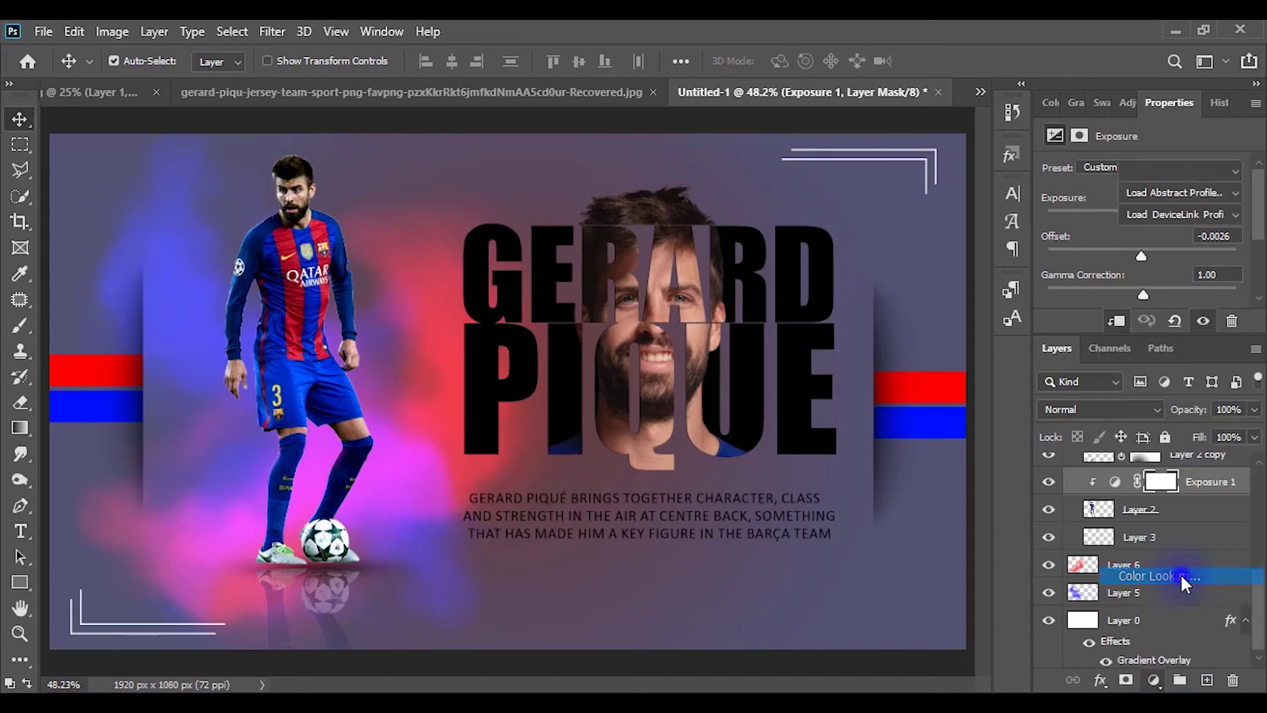
click(1148, 172)
click(1043, 107)
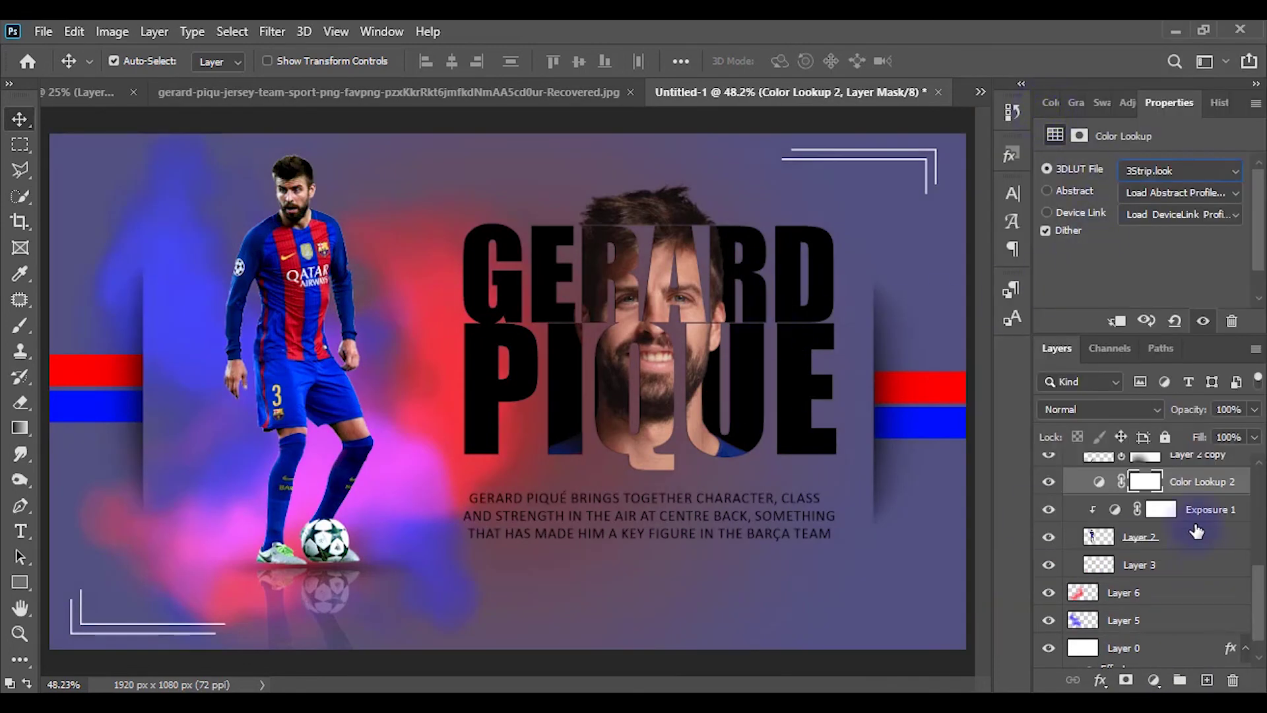
alt+click(1181, 486)
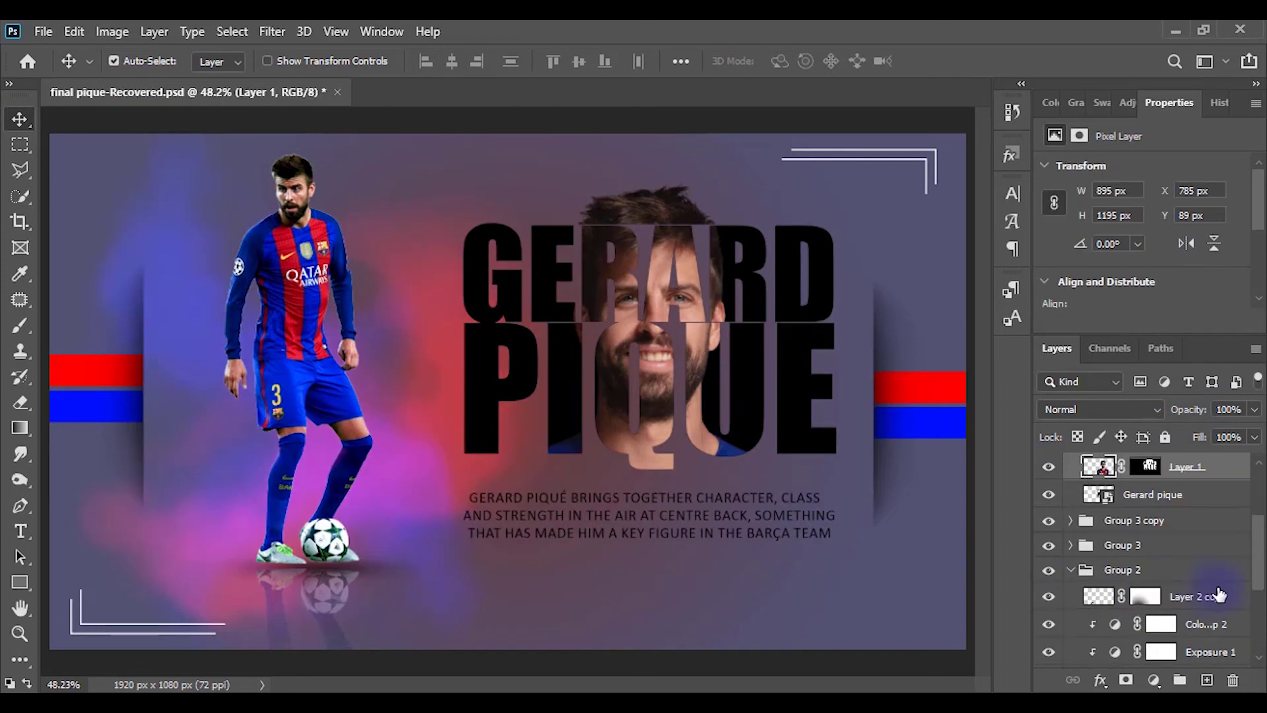
Apply a drop shadow with a distance of 18 px to the group holding the text portrait
scroll(1217, 596, up, 4)
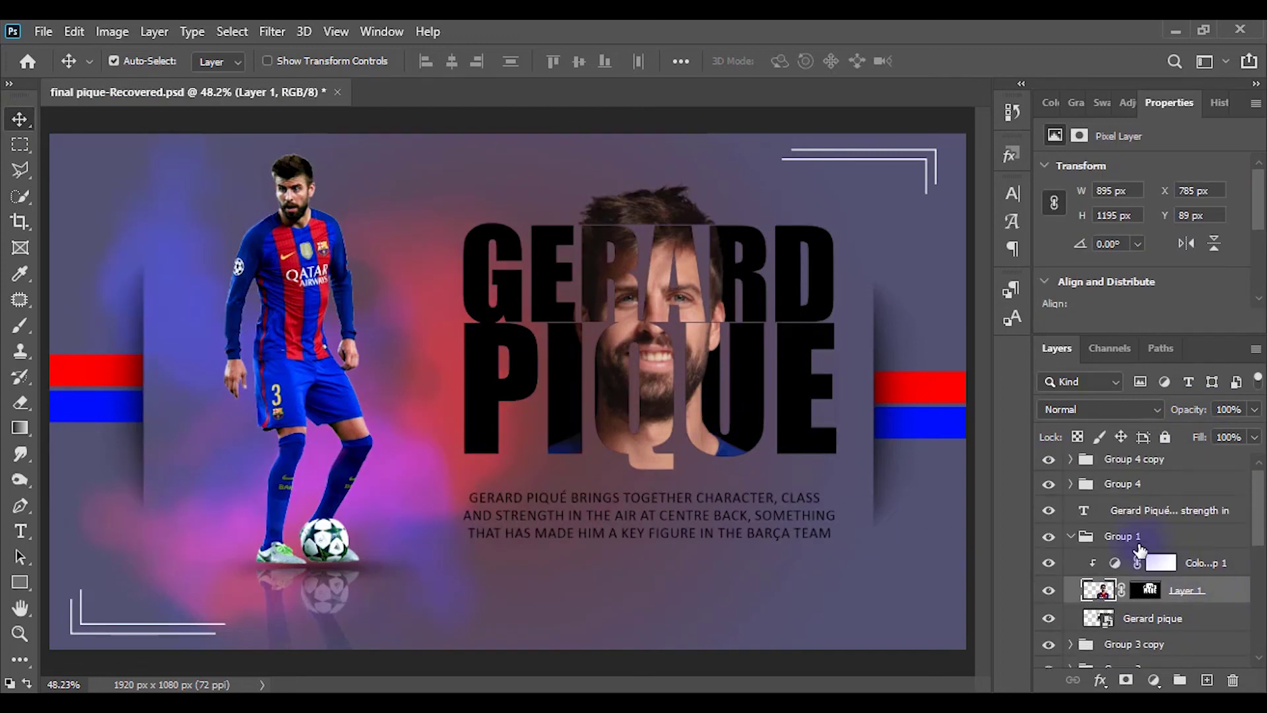
click(1174, 543)
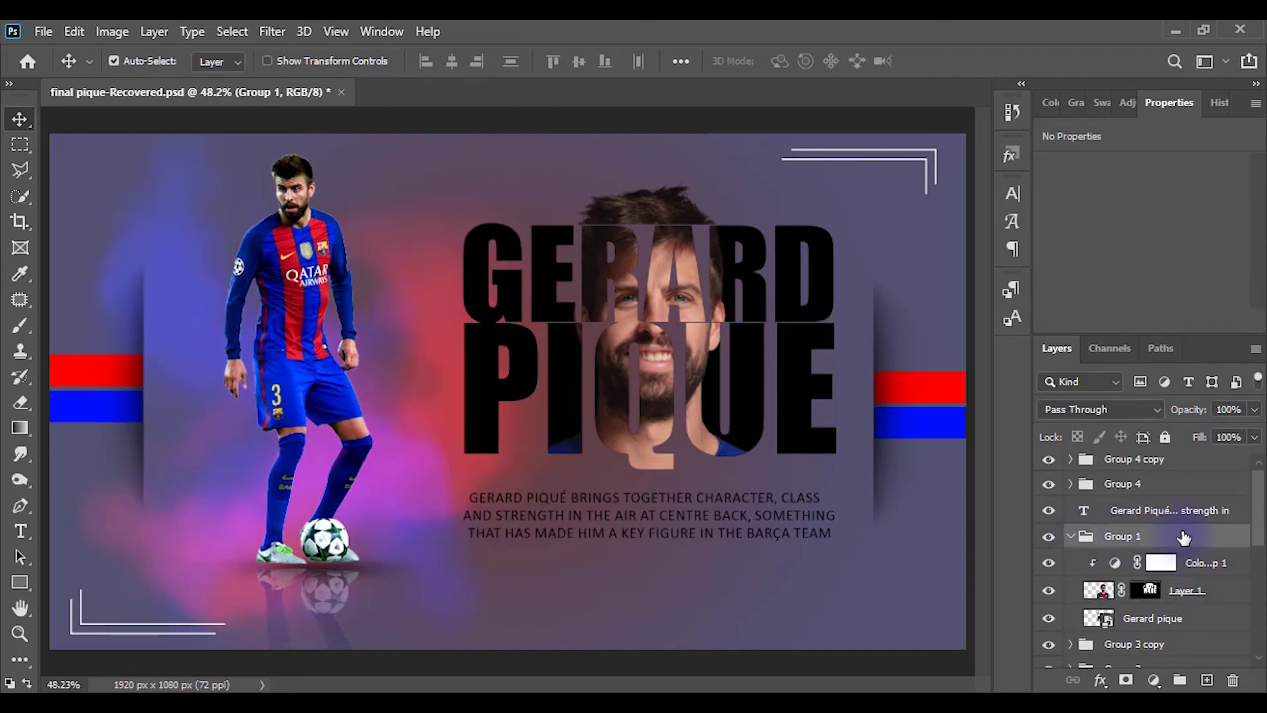
right_click(1140, 531)
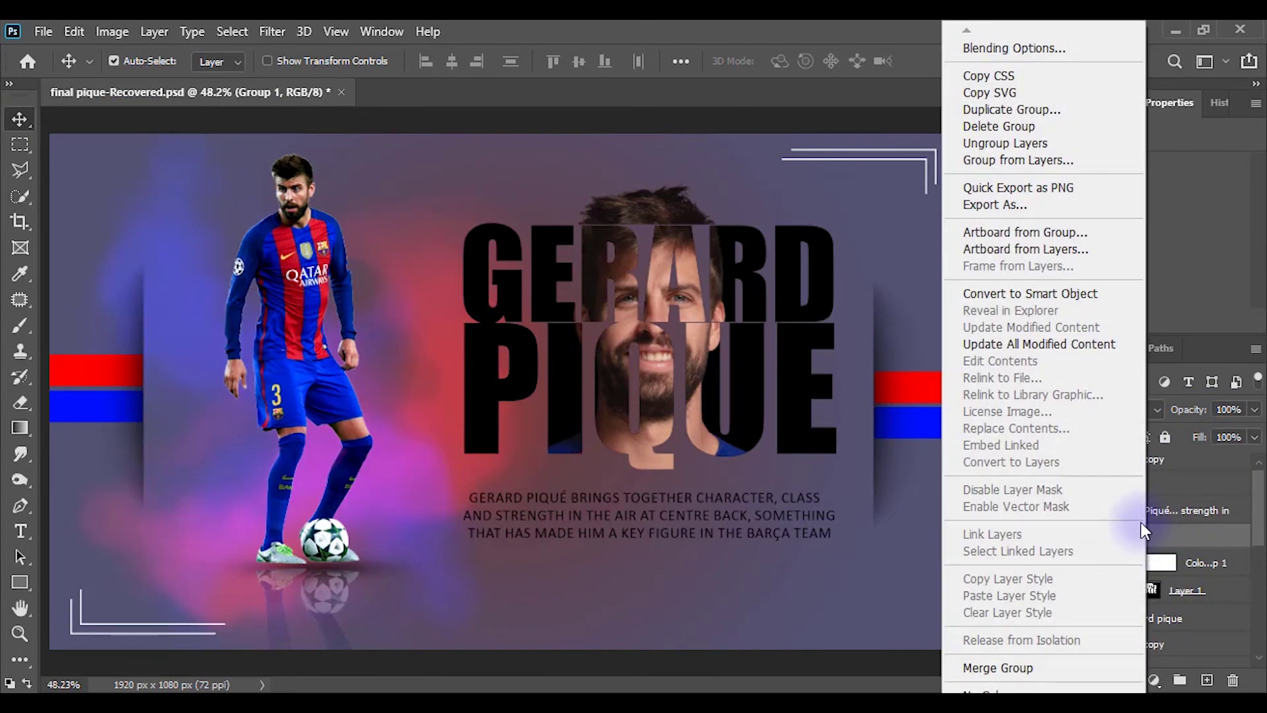
click(1188, 541)
click(1099, 681)
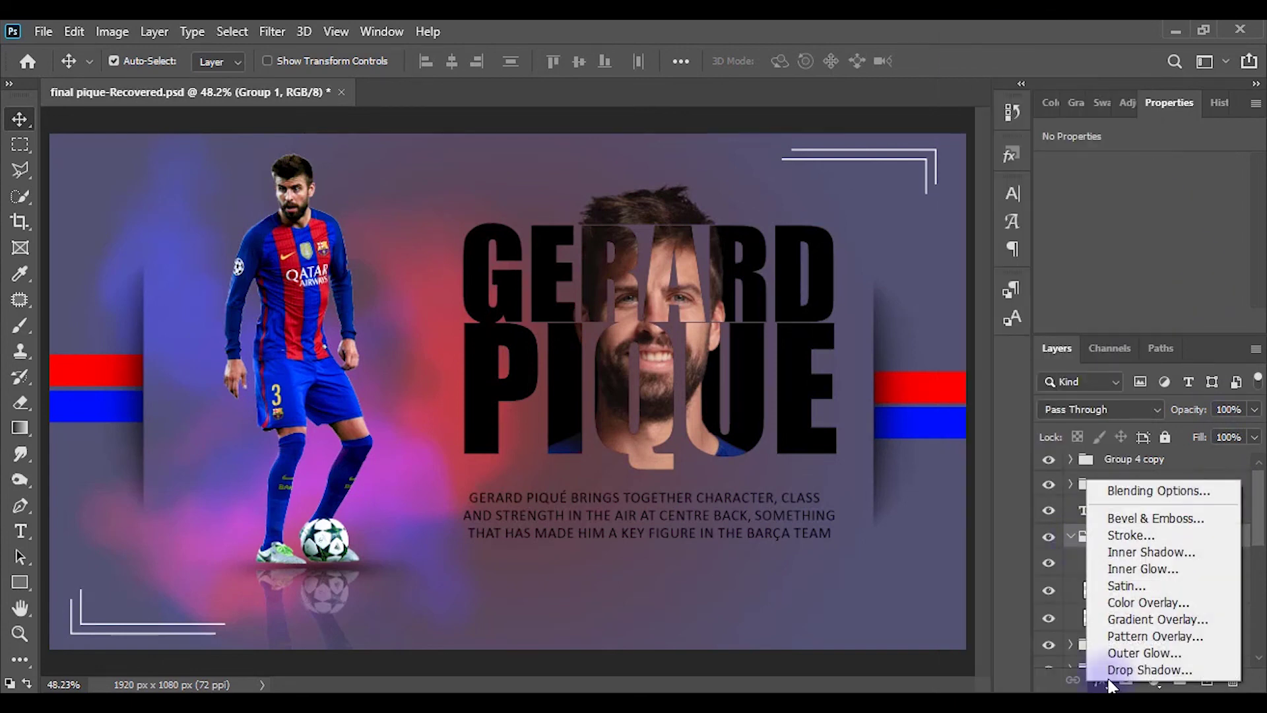
click(1165, 669)
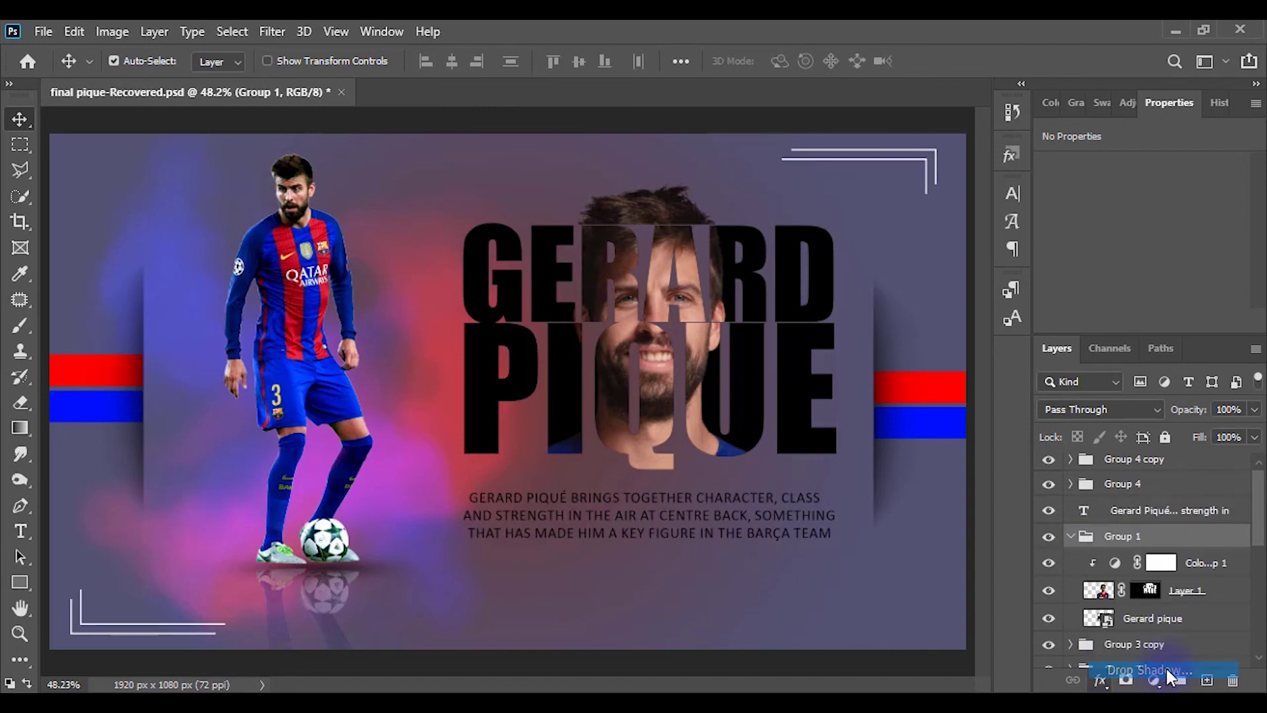
drag(430, 179, 153, 149)
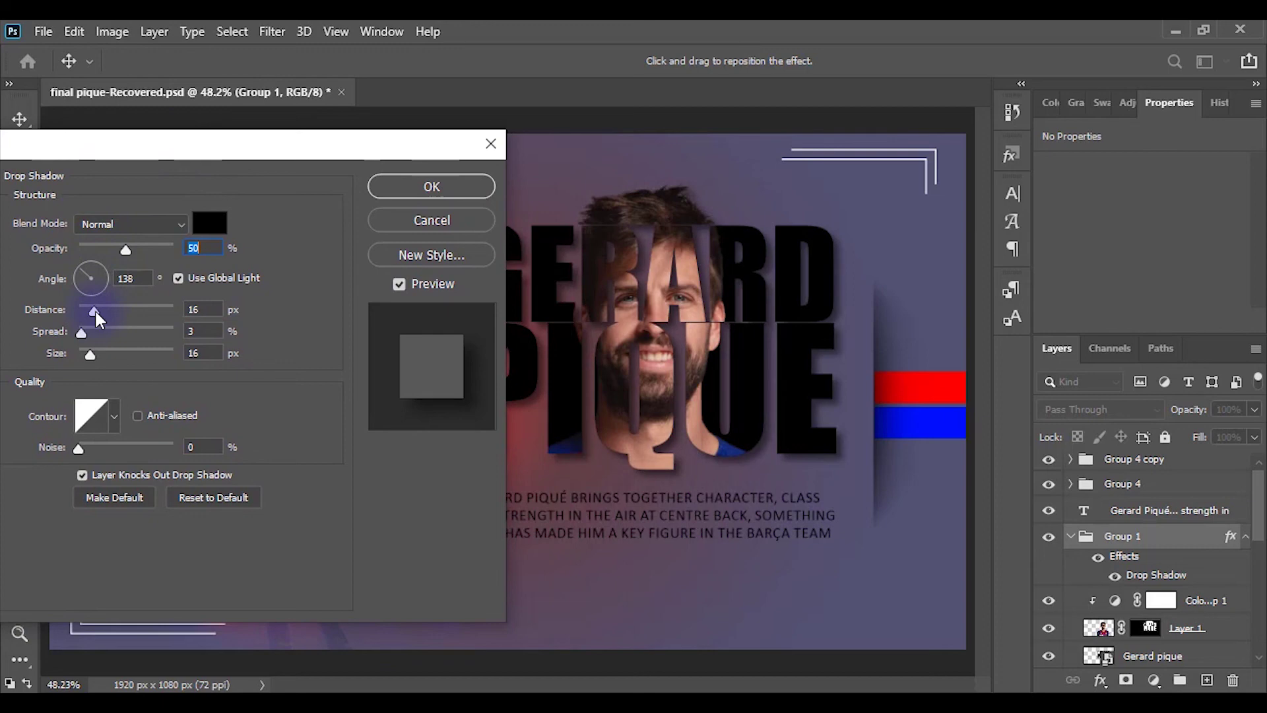
mouse_move(96, 313)
mouse_down()
mouse_move(111, 314)
mouse_move(97, 311)
mouse_up()
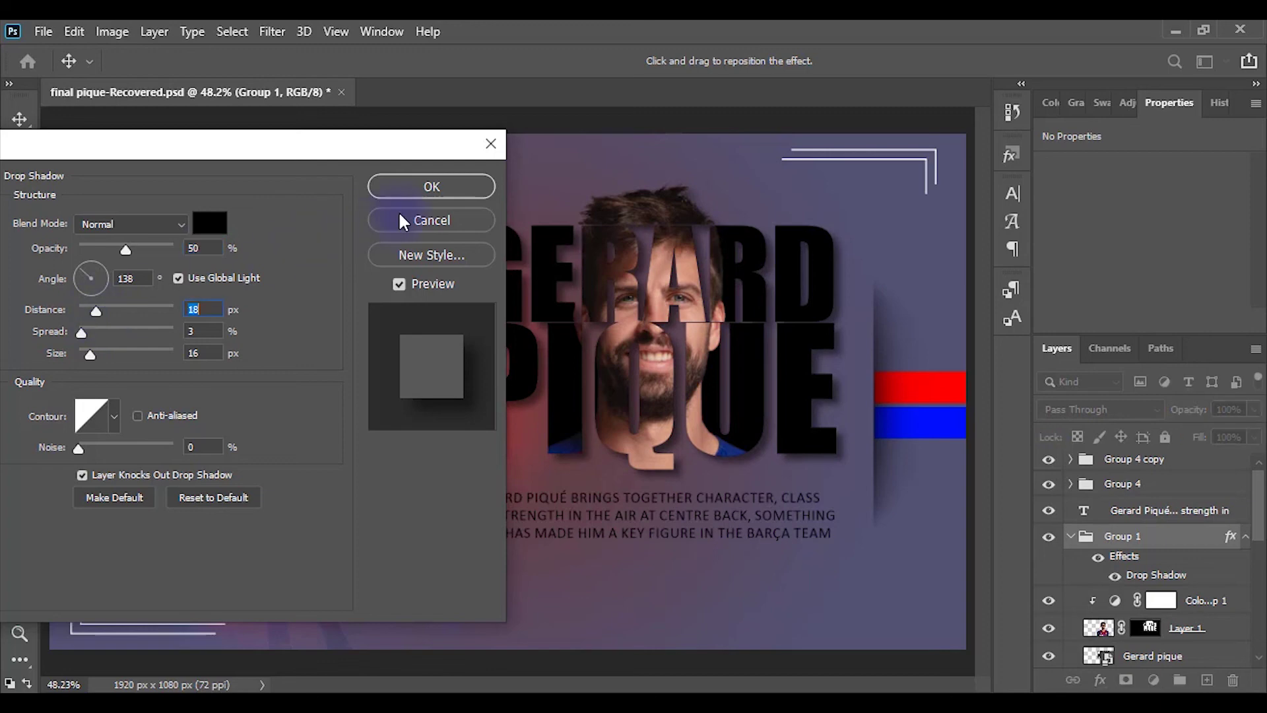
click(407, 187)
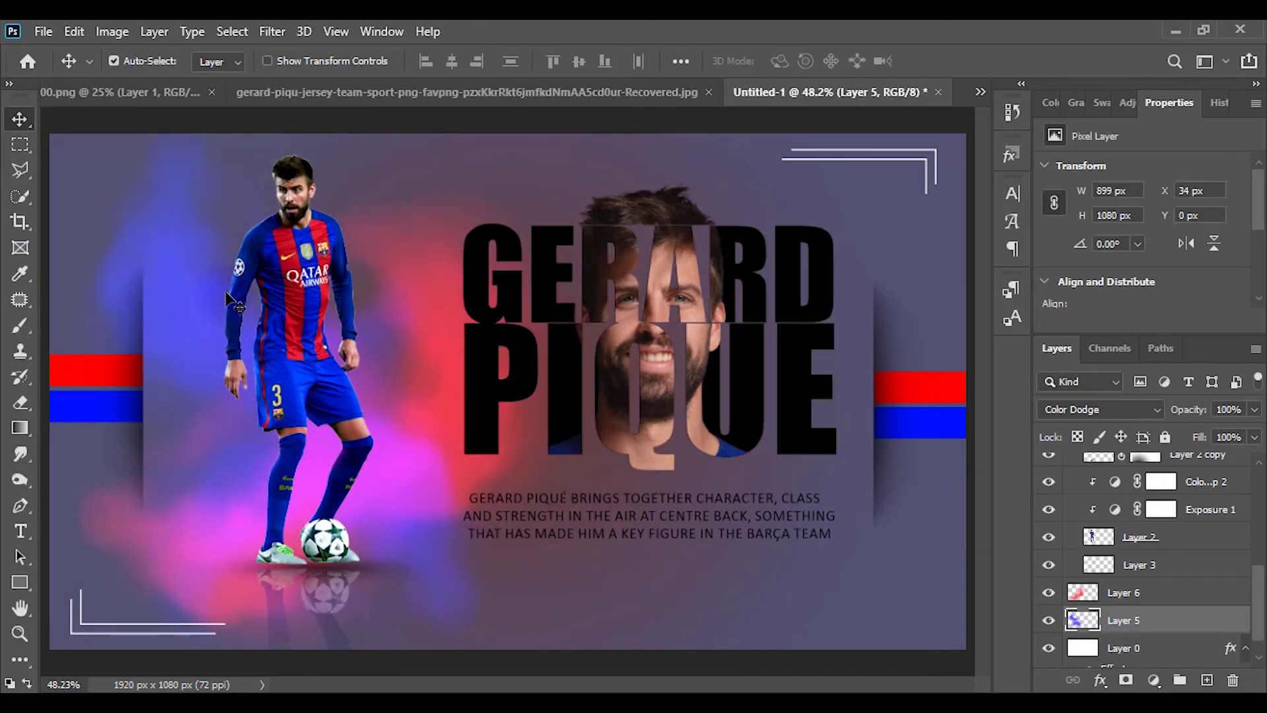
Lower the opacity of both the red and blue cloud layers to 65%
shift+click(1128, 594)
scroll(1130, 581, down, 1)
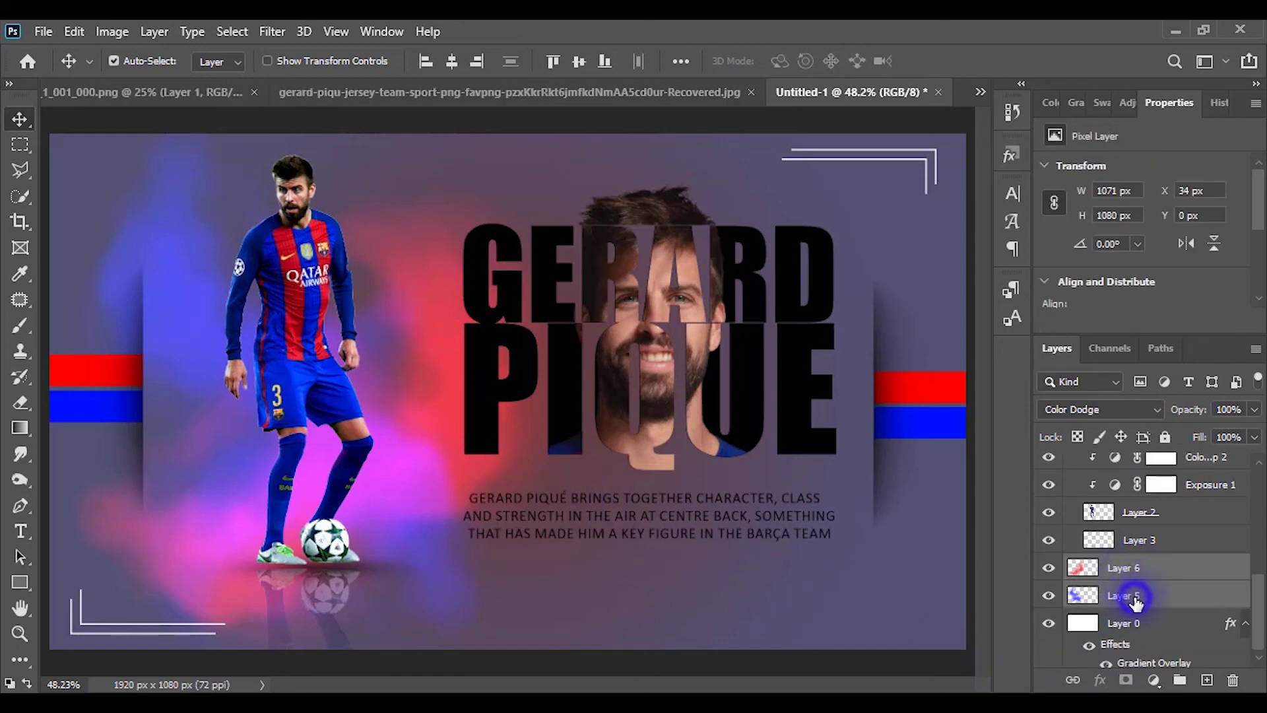
mouse_move(1201, 413)
mouse_down()
mouse_move(1189, 414)
mouse_move(1221, 429)
mouse_move(1188, 416)
mouse_move(1209, 413)
mouse_up()
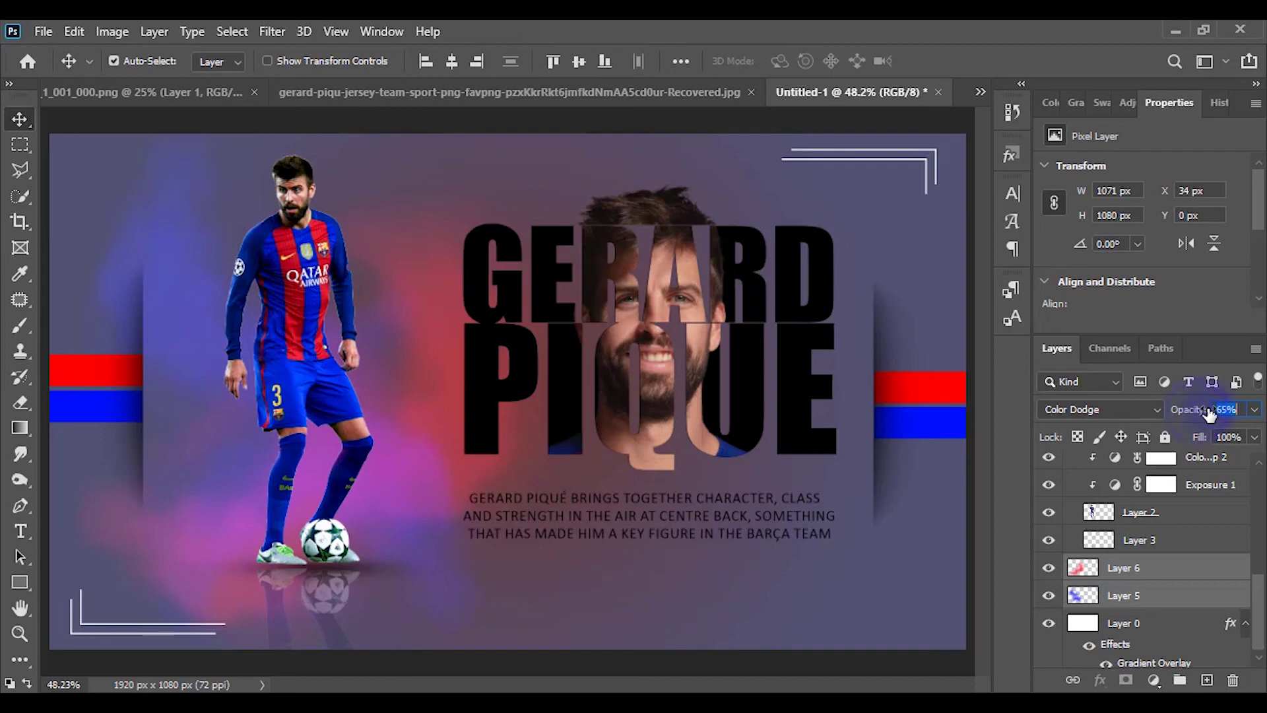